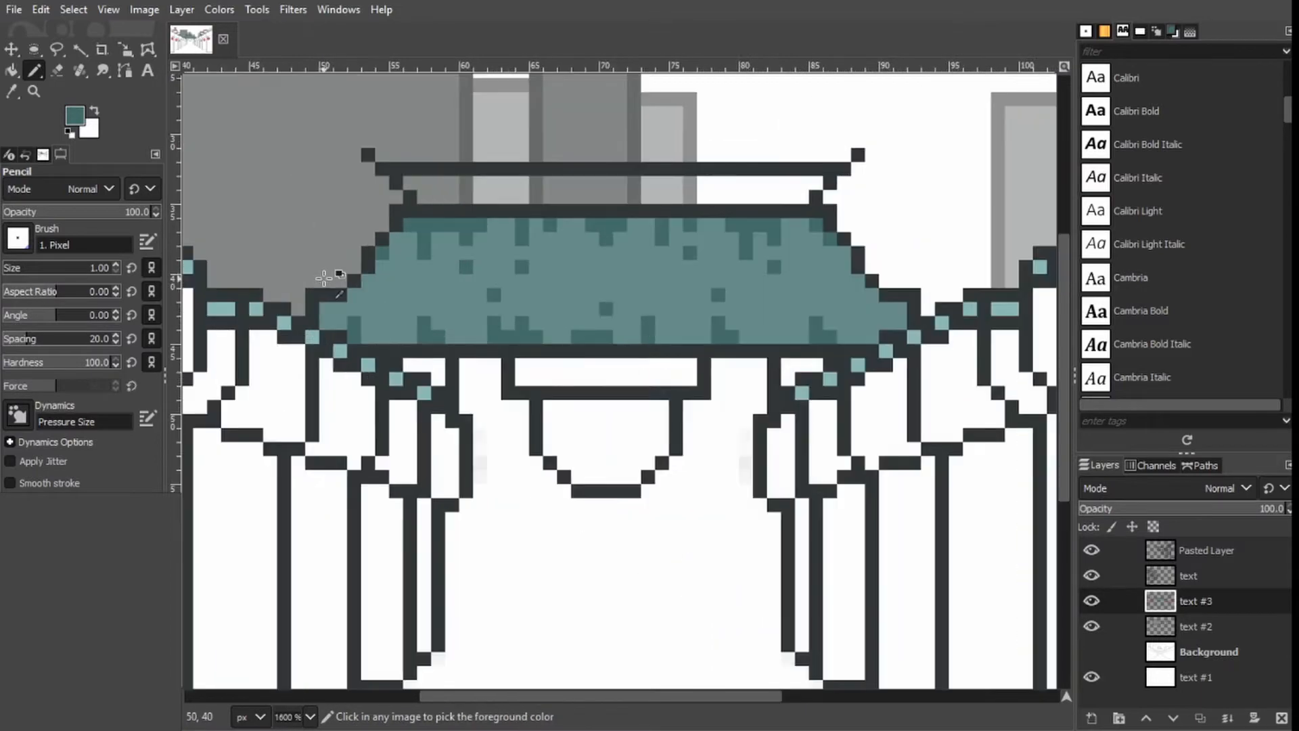
Colour the half-round lantern under the gate roof solid red and add two red pixels to the white sign above it.
{"action": "scroll", "coordinate": [534, 365], "scroll_direction": "down", "scroll_amount": 1}
{"action": "scroll", "coordinate": [533, 365], "scroll_direction": "left", "scroll_amount": 1}
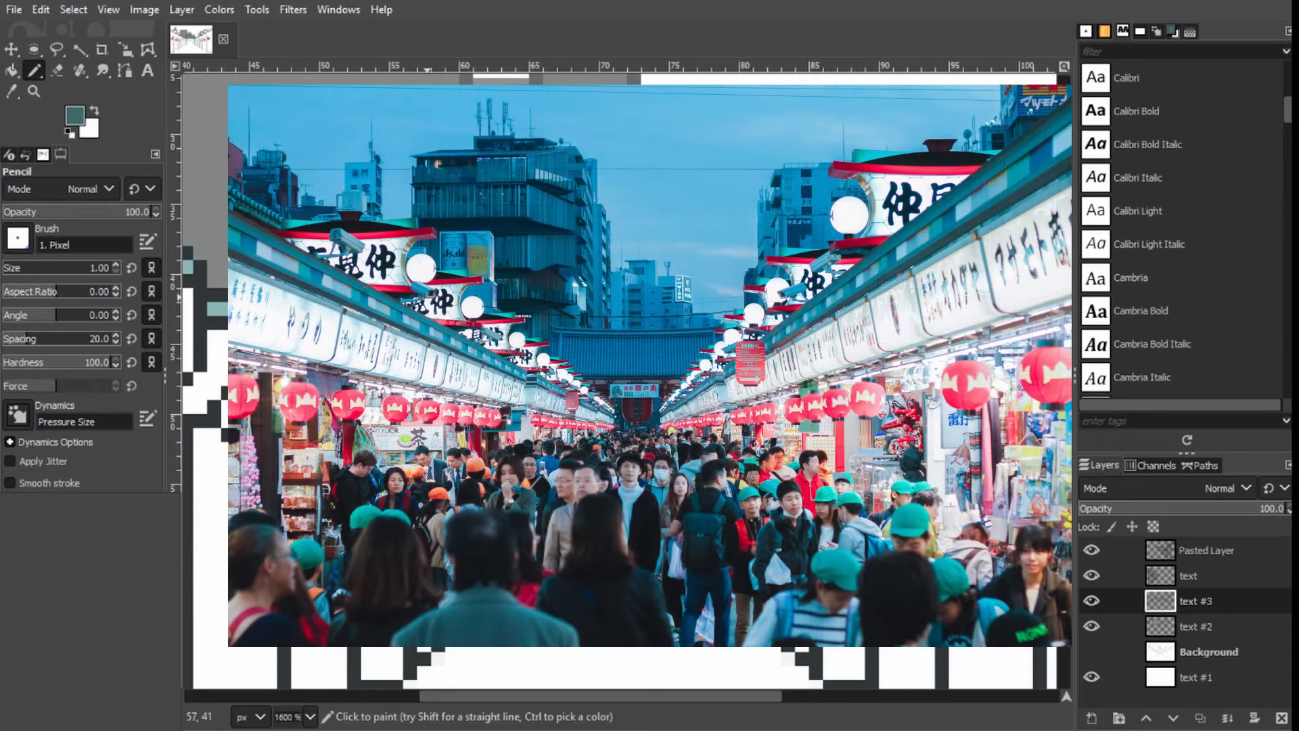
{"action": "key", "text": "ctrl+x"}
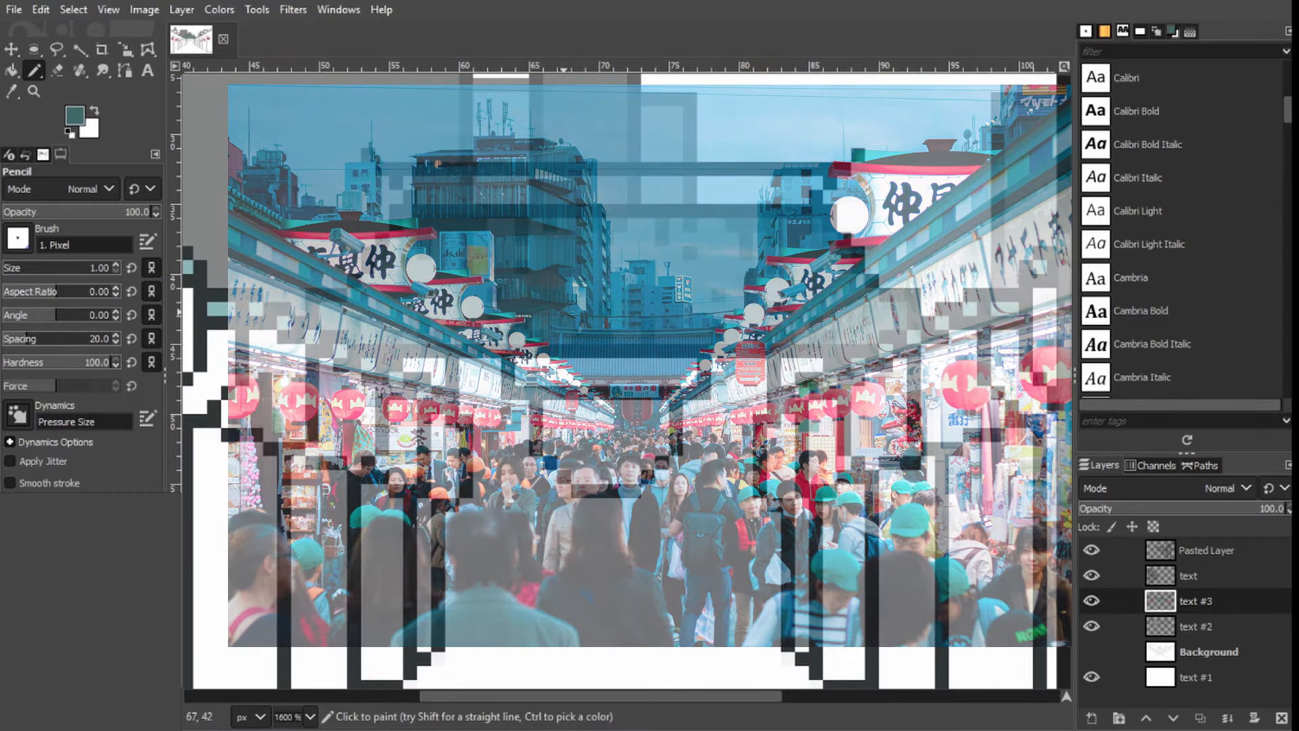
{"action": "scroll", "coordinate": [469, 425], "scroll_direction": "down", "scroll_amount": 2}
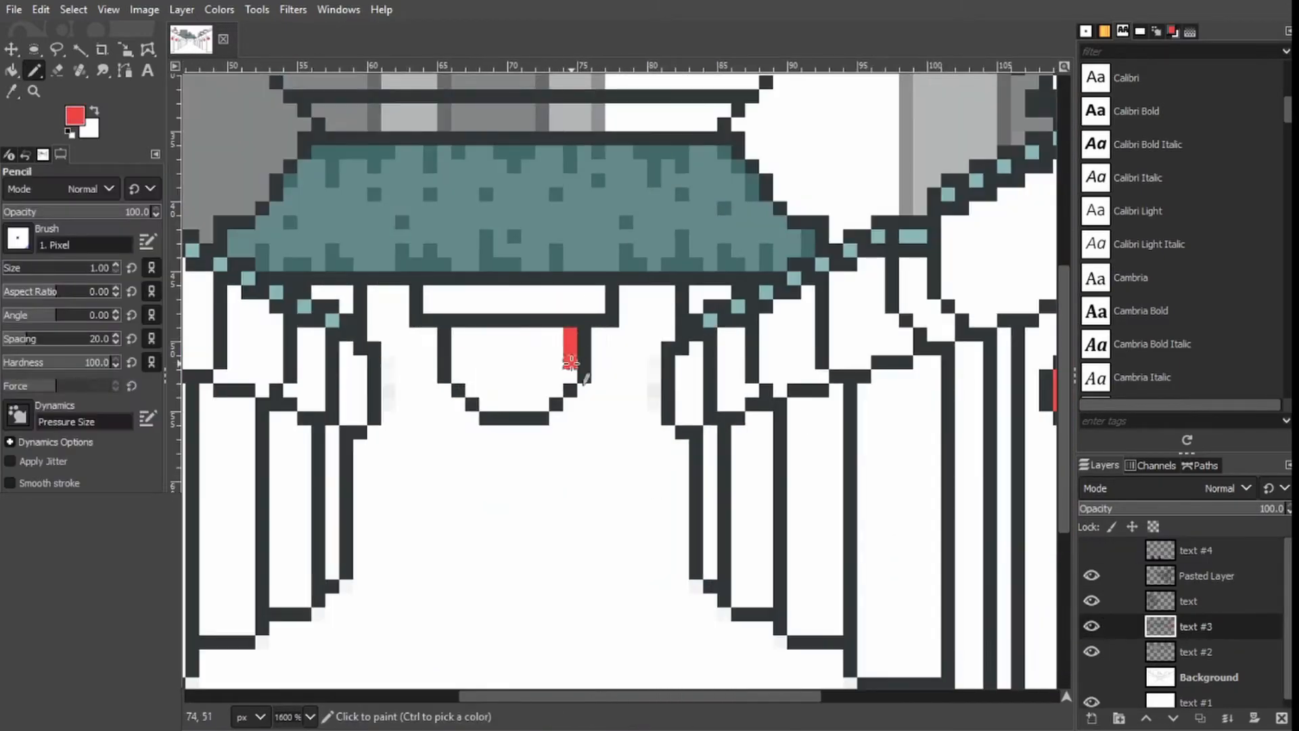
{"action": "mouse_move", "coordinate": [576, 374]}
{"action": "left_mouse_down"}
{"action": "mouse_move", "coordinate": [460, 375]}
{"action": "mouse_move", "coordinate": [563, 334]}
{"action": "left_mouse_up"}
{"action": "left_click", "coordinate": [11, 70]}
{"action": "left_click", "coordinate": [474, 348]}
{"action": "left_click", "coordinate": [34, 70]}
{"action": "left_click", "coordinate": [584, 291]}
{"action": "left_click", "coordinate": [542, 291]}
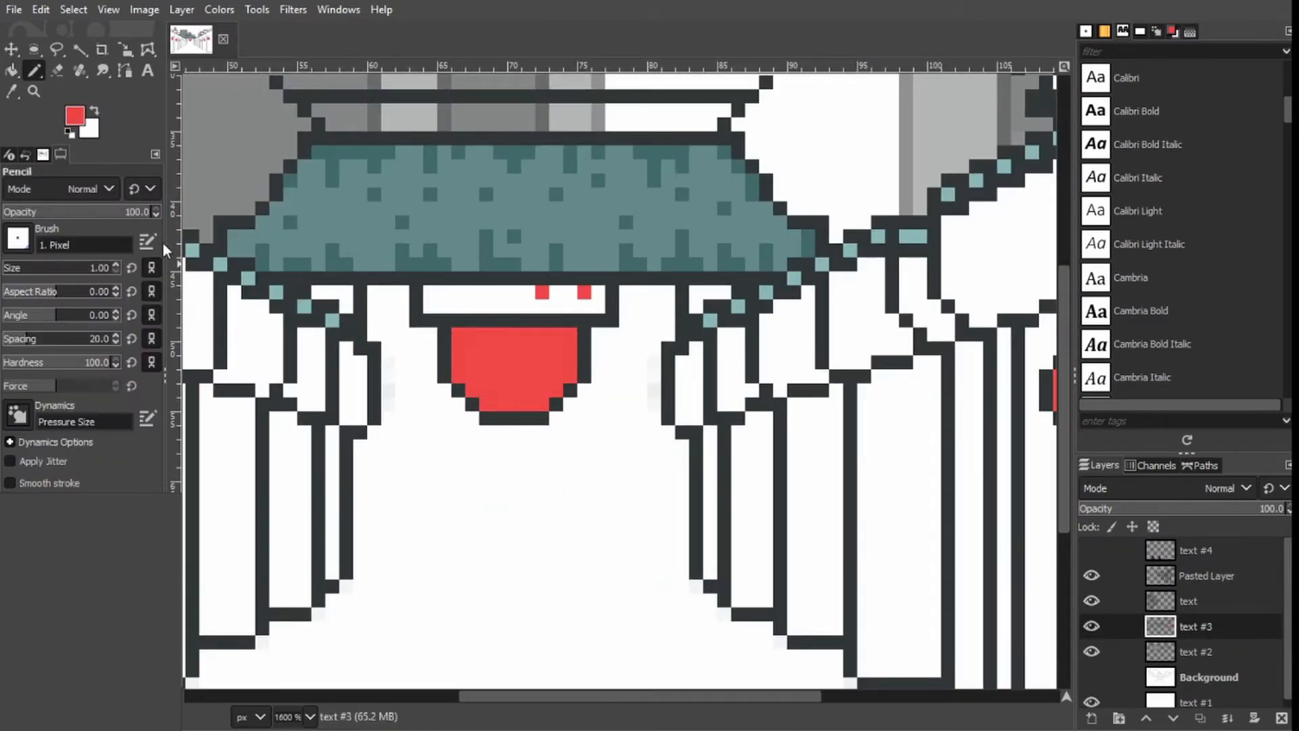
Pick up the dark outline colour and draw dark details on the white sign above the gate's red lantern on layer text #3.
{"action": "left_click", "coordinate": [12, 91]}
{"action": "left_click", "coordinate": [947, 433]}
{"action": "left_click", "coordinate": [1187, 576]}
{"action": "left_click", "coordinate": [948, 433]}
{"action": "left_click", "coordinate": [1178, 626]}
{"action": "left_click", "coordinate": [34, 70]}
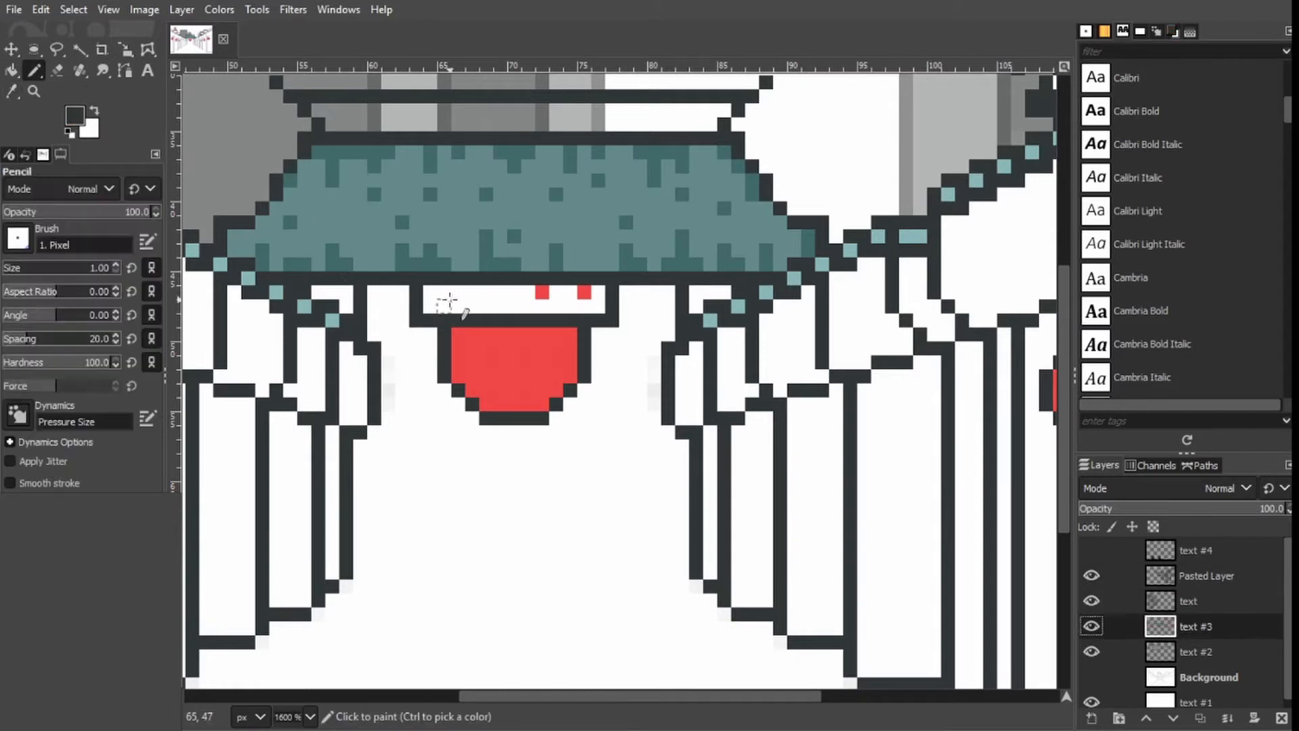
{"action": "mouse_move", "coordinate": [458, 306]}
{"action": "left_mouse_down"}
{"action": "mouse_move", "coordinate": [458, 292]}
{"action": "mouse_move", "coordinate": [512, 306]}
{"action": "mouse_move", "coordinate": [570, 293]}
{"action": "left_mouse_up"}
{"action": "scroll", "coordinate": [301, 318], "scroll_direction": "down", "scroll_amount": 2}
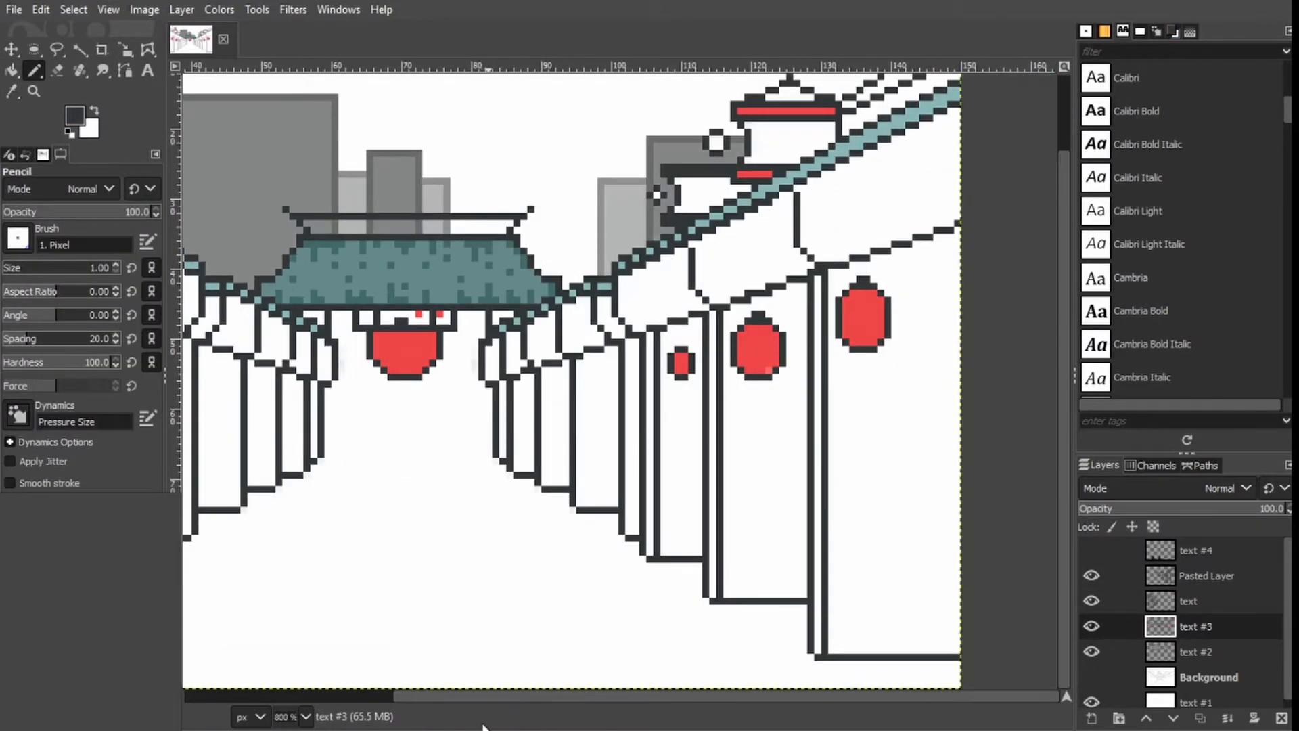
Draw dark character-like marks on the white rooftop signs along the left row of stalls.
{"action": "left_click", "coordinate": [377, 697]}
{"action": "scroll", "coordinate": [272, 242], "scroll_direction": "up", "scroll_amount": 1}
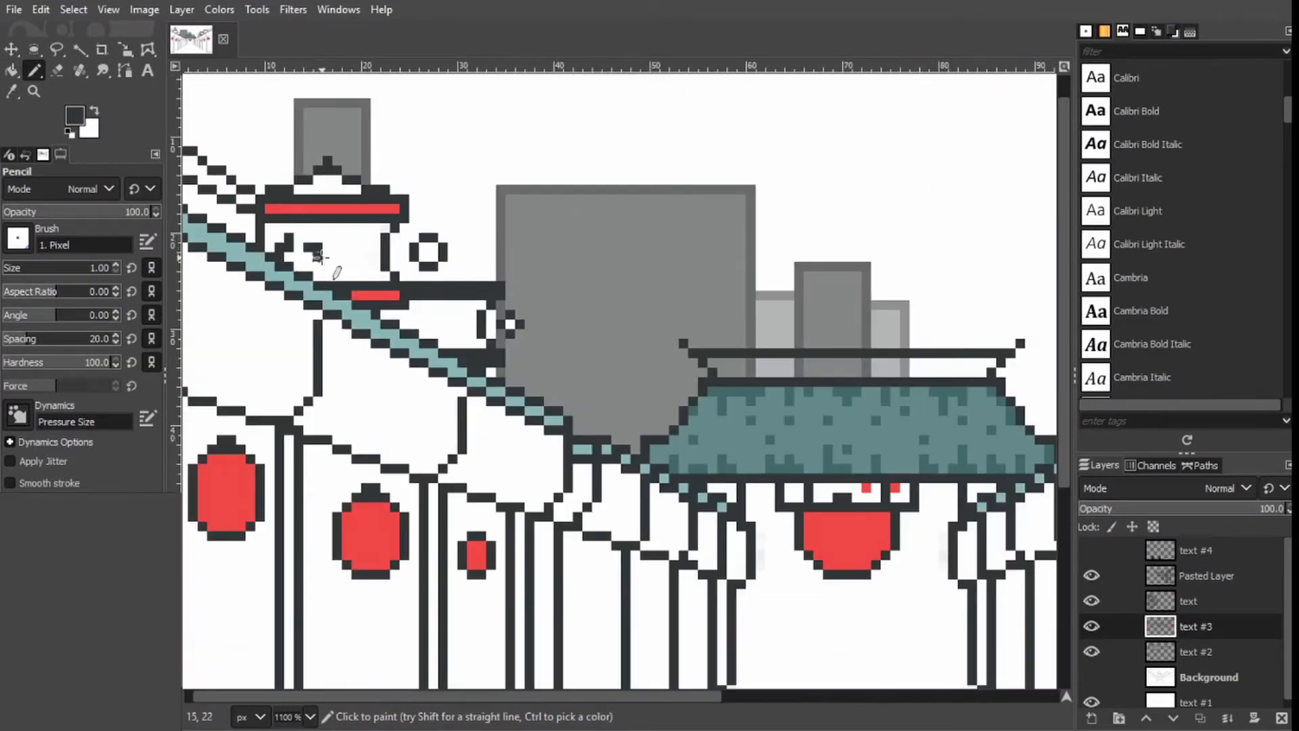
{"action": "key", "text": "ctrl+z"}
{"action": "left_click_drag", "start_coordinate": [347, 248], "coordinate": [366, 257]}
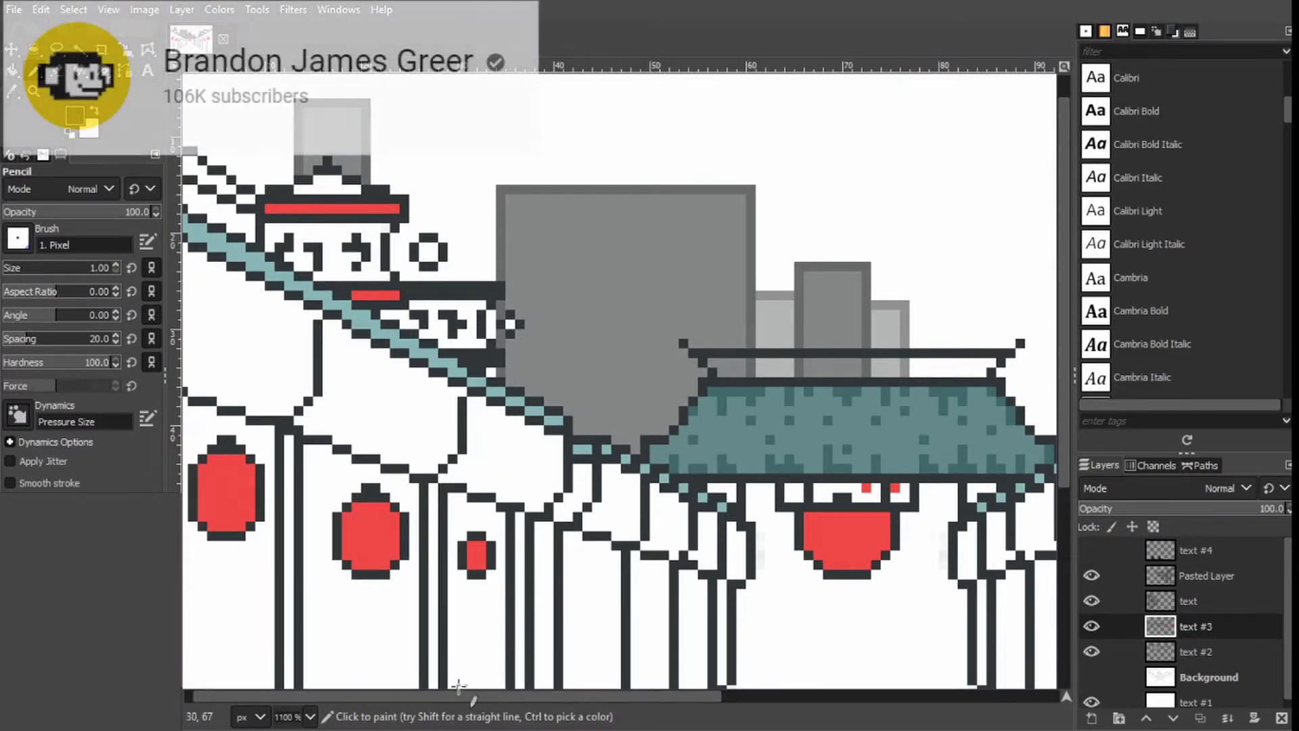
Fill the awning panels of the stalls pale blue and shade the narrow awning segments near the gate a darker blue-grey.
{"action": "left_click_drag", "start_coordinate": [460, 694], "coordinate": [796, 694]}
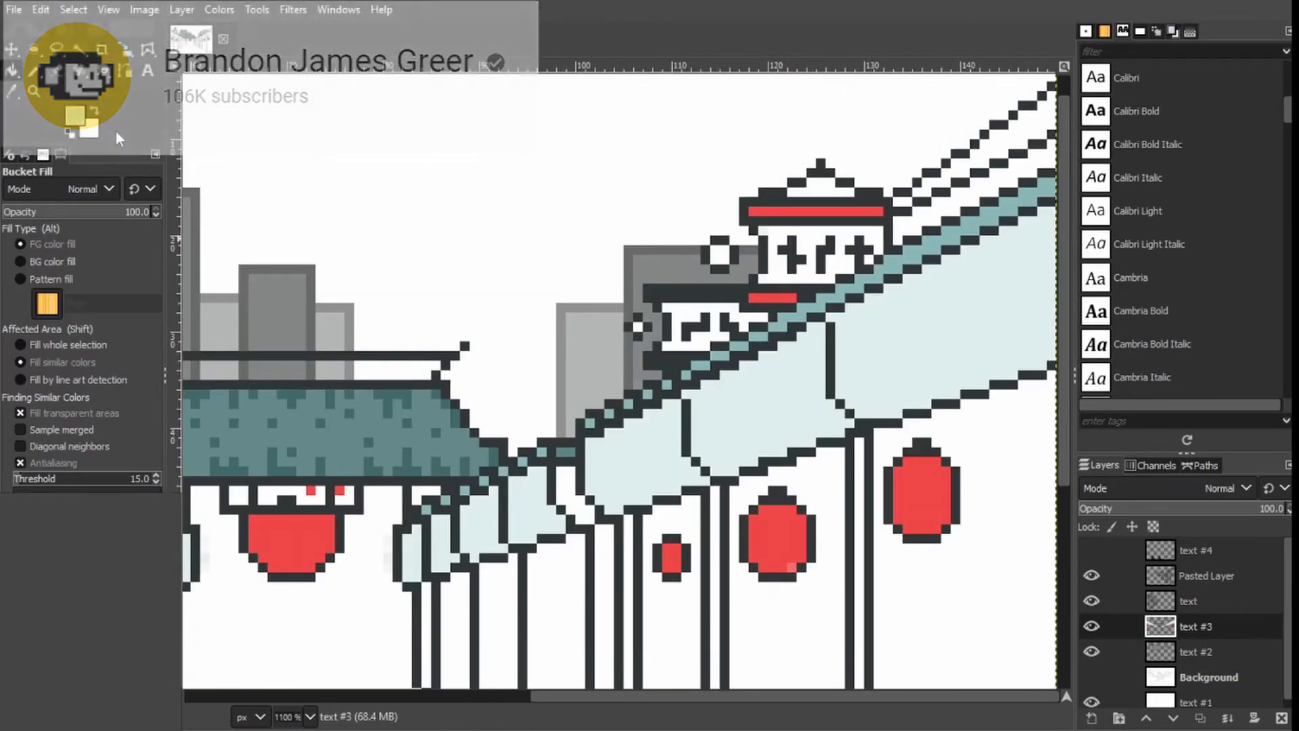
{"action": "key", "text": "n"}
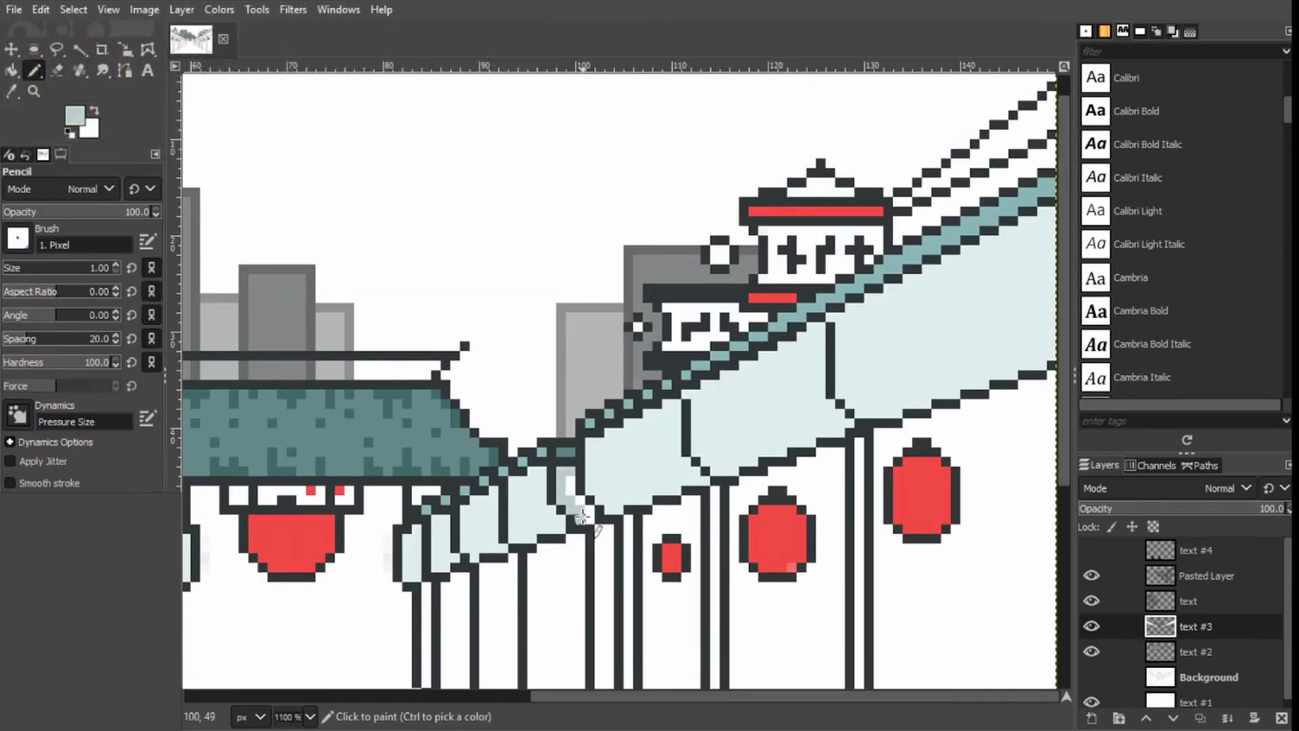
{"action": "scroll", "coordinate": [582, 494], "scroll_direction": "left", "scroll_amount": 5}
{"action": "scroll", "coordinate": [743, 394], "scroll_direction": "down", "scroll_amount": 2}
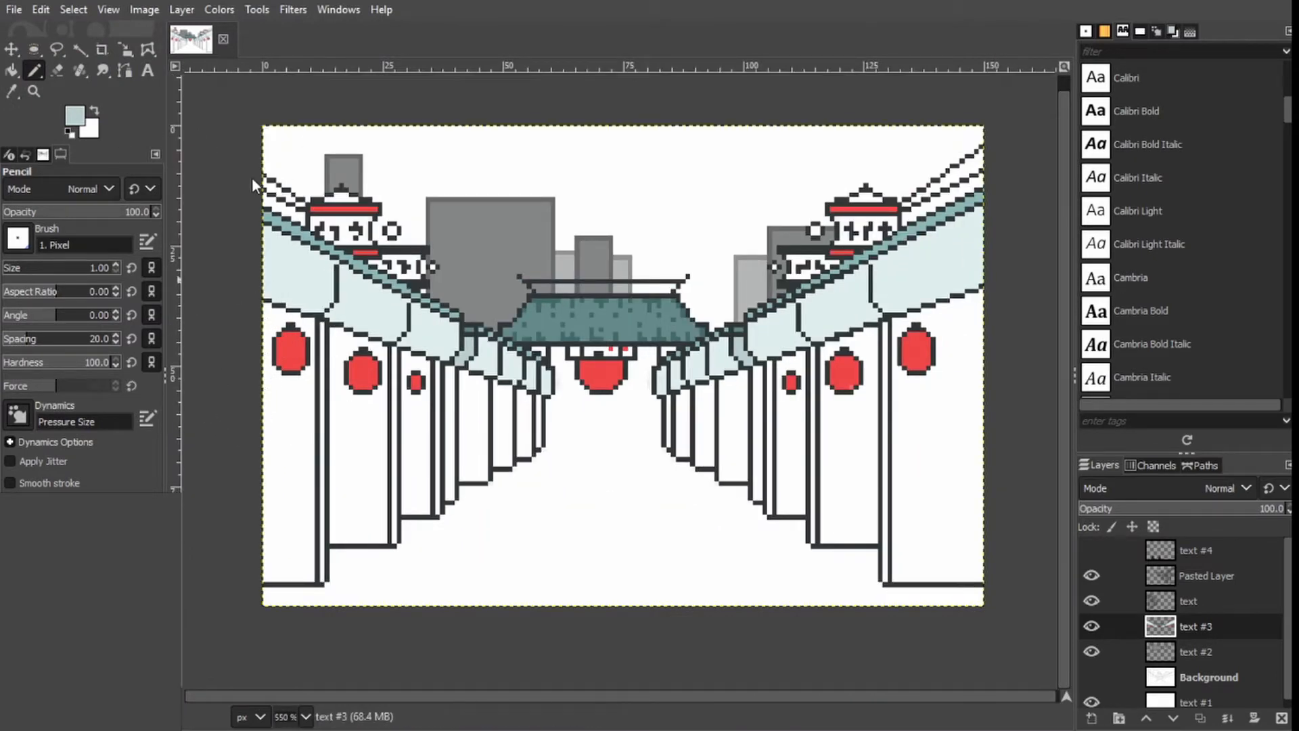
Paint small cream U-shaped emblems on the red lanterns of the left row of stalls.
{"action": "scroll", "coordinate": [274, 352], "scroll_direction": "up", "scroll_amount": 3}
{"action": "mouse_move", "coordinate": [308, 340]}
{"action": "left_mouse_down"}
{"action": "mouse_move", "coordinate": [325, 367]}
{"action": "mouse_move", "coordinate": [321, 341]}
{"action": "mouse_move", "coordinate": [343, 360]}
{"action": "mouse_move", "coordinate": [309, 368]}
{"action": "left_mouse_up"}
{"action": "key", "text": "ctrl+z"}
{"action": "key", "text": "ctrl+z"}
{"action": "key", "text": "ctrl+z"}
{"action": "mouse_move", "coordinate": [352, 368]}
{"action": "left_mouse_down"}
{"action": "mouse_move", "coordinate": [352, 354]}
{"action": "mouse_move", "coordinate": [340, 366]}
{"action": "left_mouse_up"}
{"action": "left_click_drag", "start_coordinate": [519, 410], "coordinate": [544, 427]}
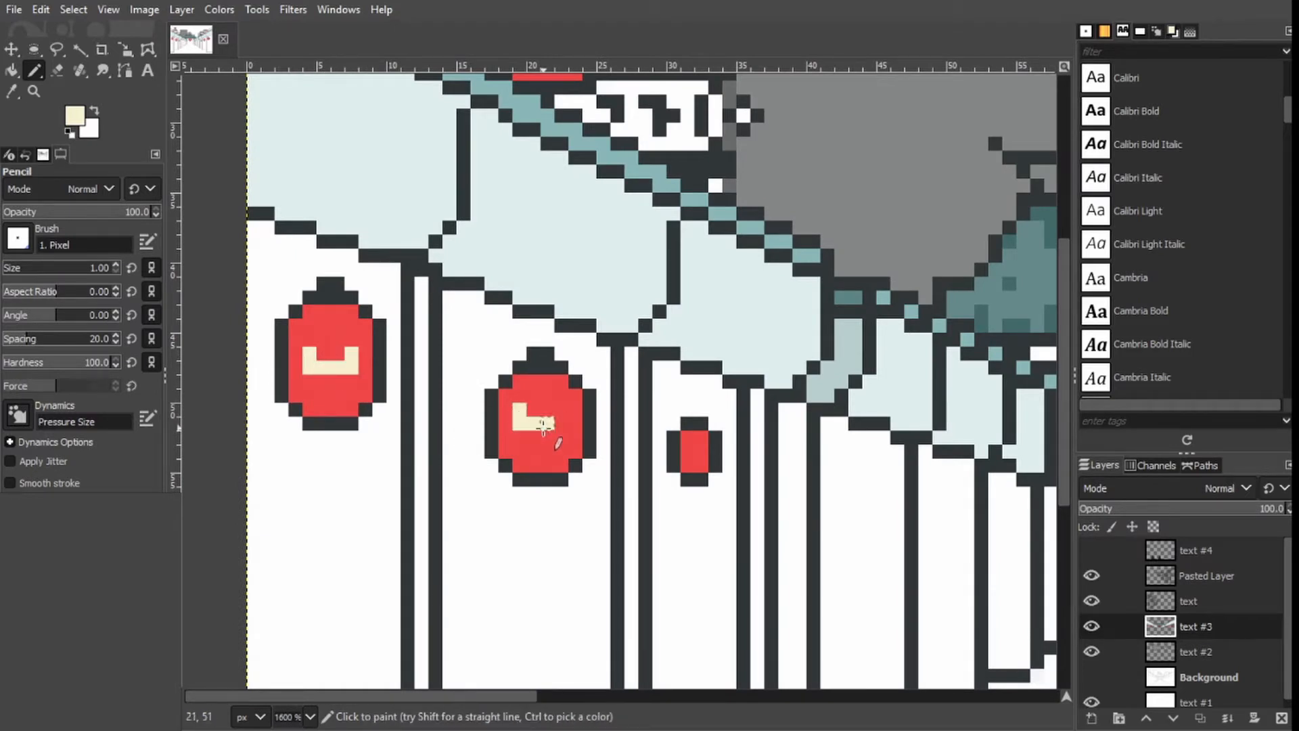
Paint matching cream emblems on the three red lanterns of the right row and pick up the lantern red for touch-ups.
{"action": "scroll", "coordinate": [900, 358], "scroll_direction": "right", "scroll_amount": 10}
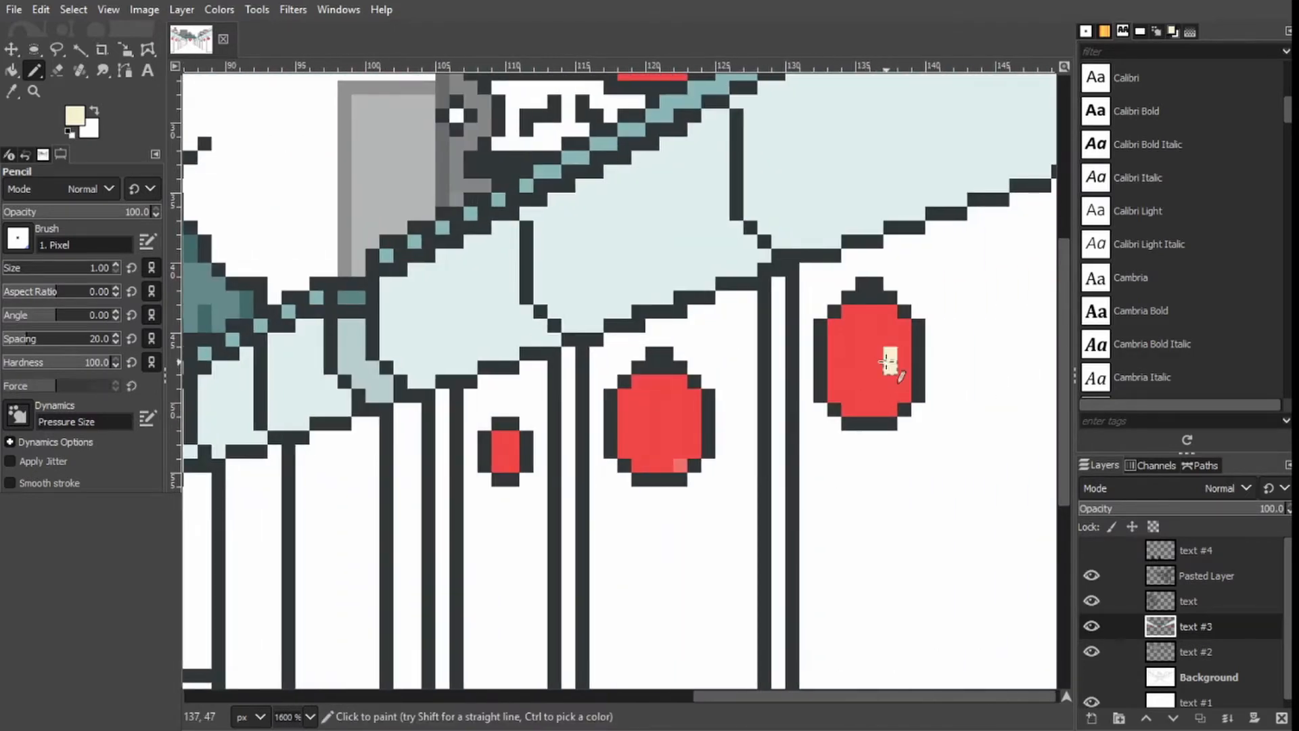
{"action": "mouse_move", "coordinate": [637, 421]}
{"action": "left_mouse_down"}
{"action": "mouse_move", "coordinate": [679, 424]}
{"action": "mouse_move", "coordinate": [680, 437]}
{"action": "mouse_move", "coordinate": [680, 424]}
{"action": "left_mouse_up"}
{"action": "key", "text": "ctrl+z"}
{"action": "left_click", "coordinate": [513, 451]}
{"action": "left_click", "coordinate": [677, 452], "text": "ctrl"}
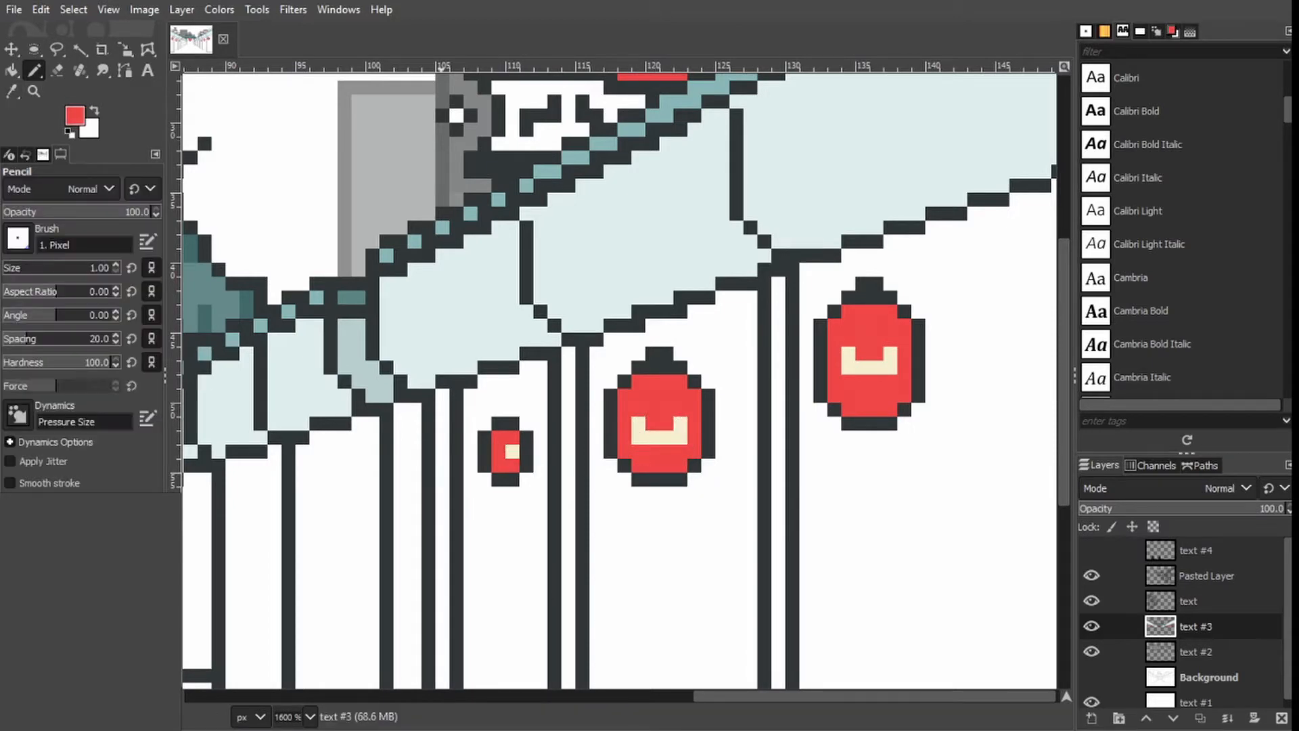
Outline the nearest left stall wall in brown and fill it completely around its lantern.
{"action": "scroll", "coordinate": [567, 395], "scroll_direction": "down", "scroll_amount": 3}
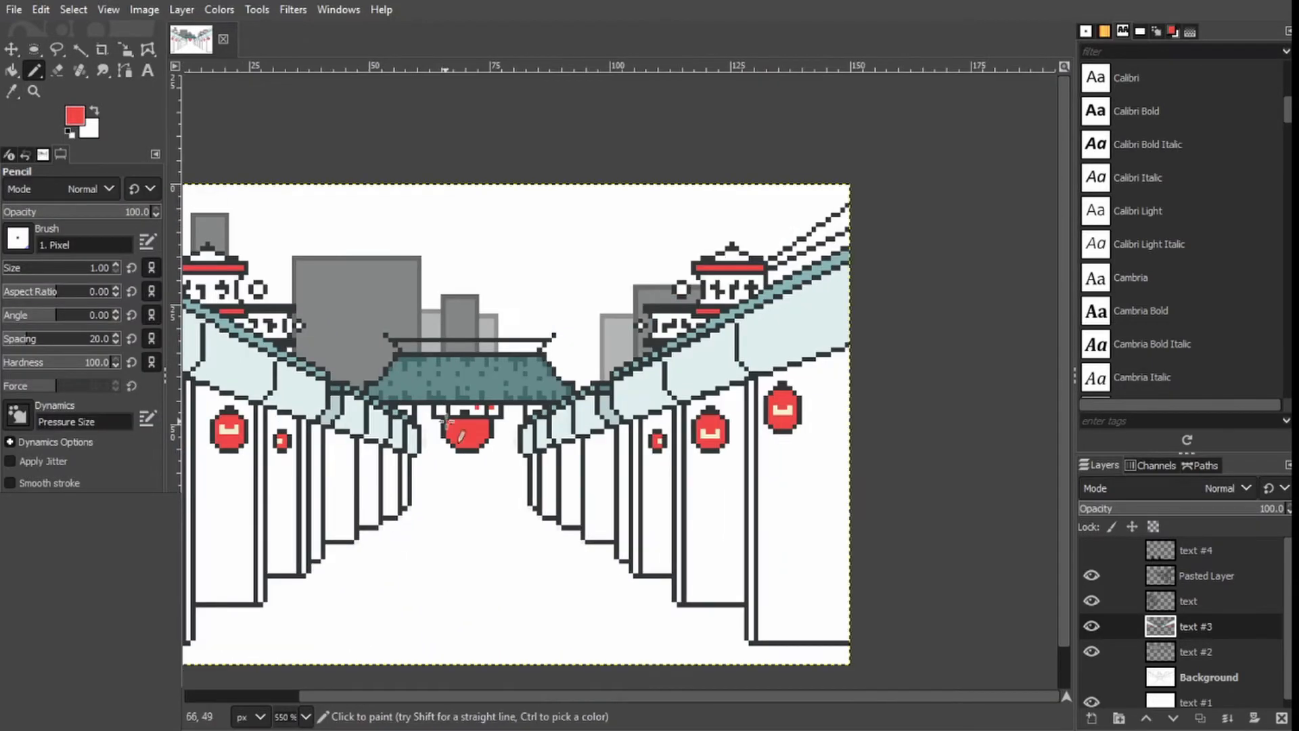
{"action": "left_click_drag", "start_coordinate": [567, 426], "coordinate": [672, 409]}
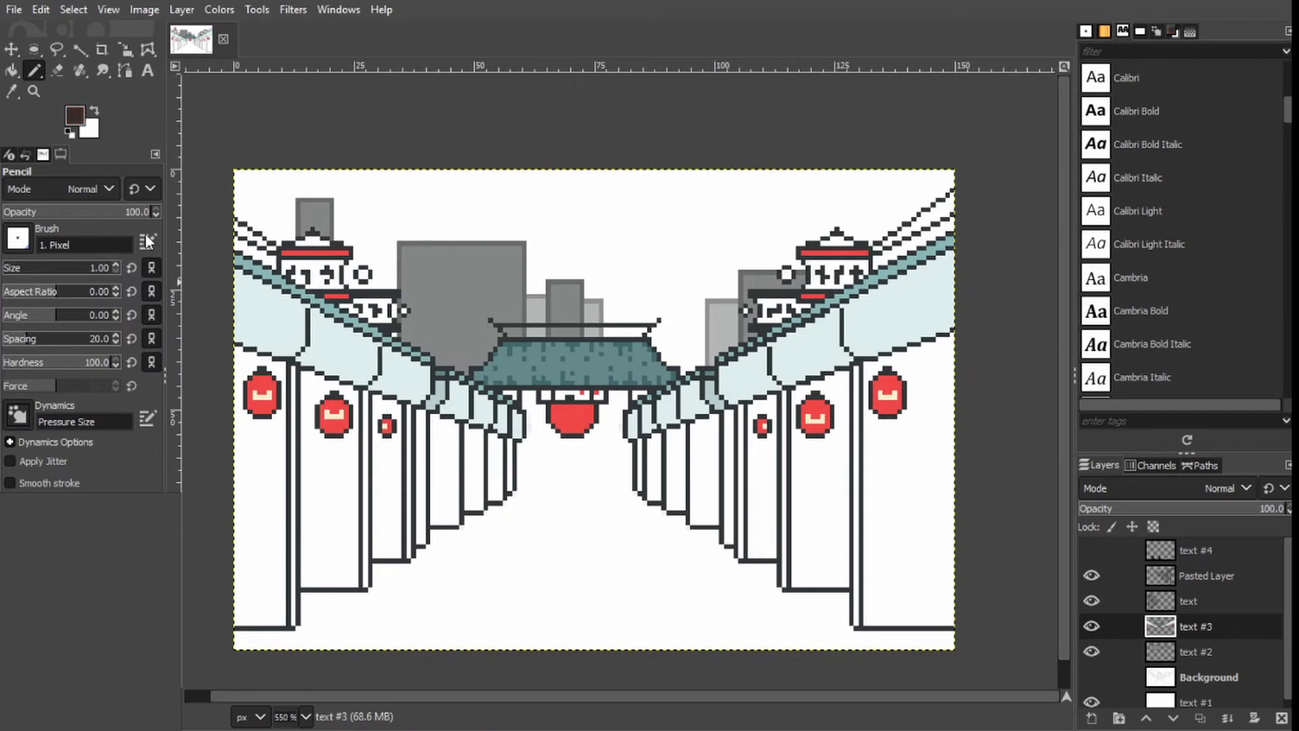
{"action": "left_click", "coordinate": [255, 458], "text": "ctrl"}
{"action": "left_click_drag", "start_coordinate": [247, 447], "coordinate": [271, 452]}
{"action": "scroll", "coordinate": [272, 464], "scroll_direction": "up", "scroll_amount": 1}
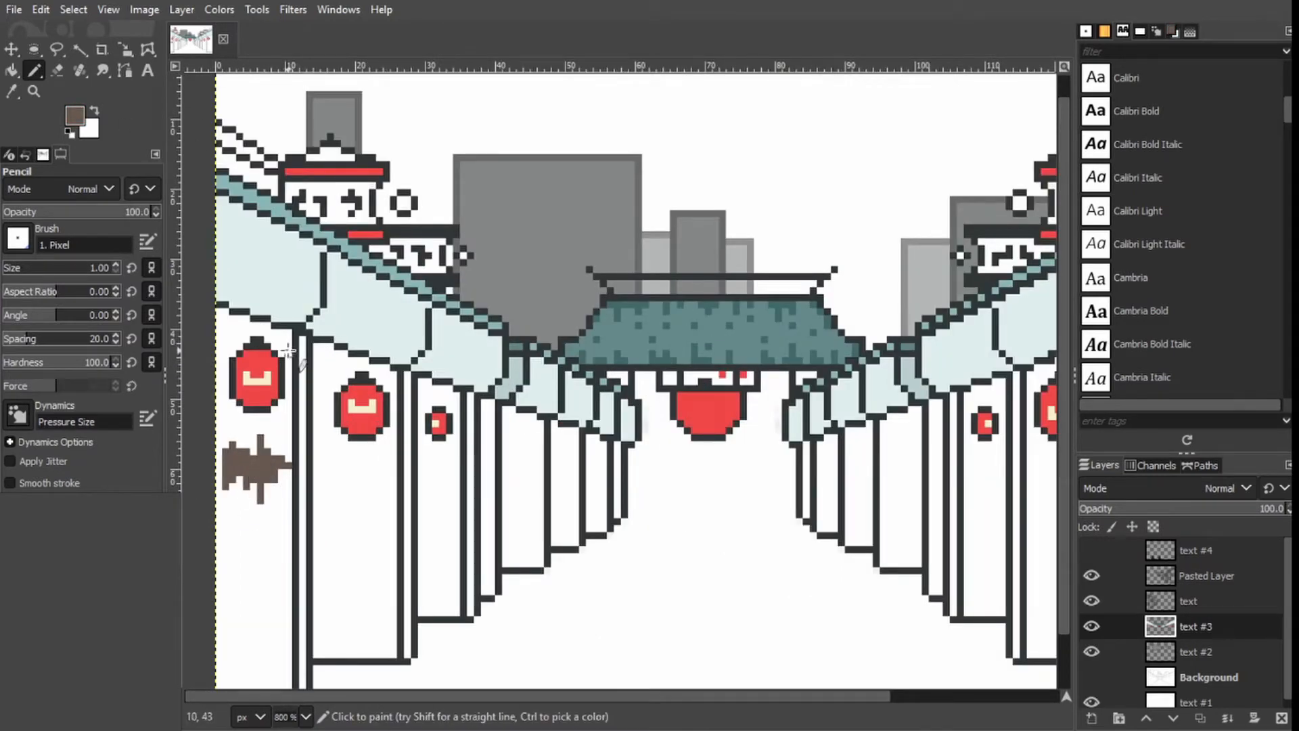
{"action": "scroll", "coordinate": [270, 399], "scroll_direction": "down", "scroll_amount": 1}
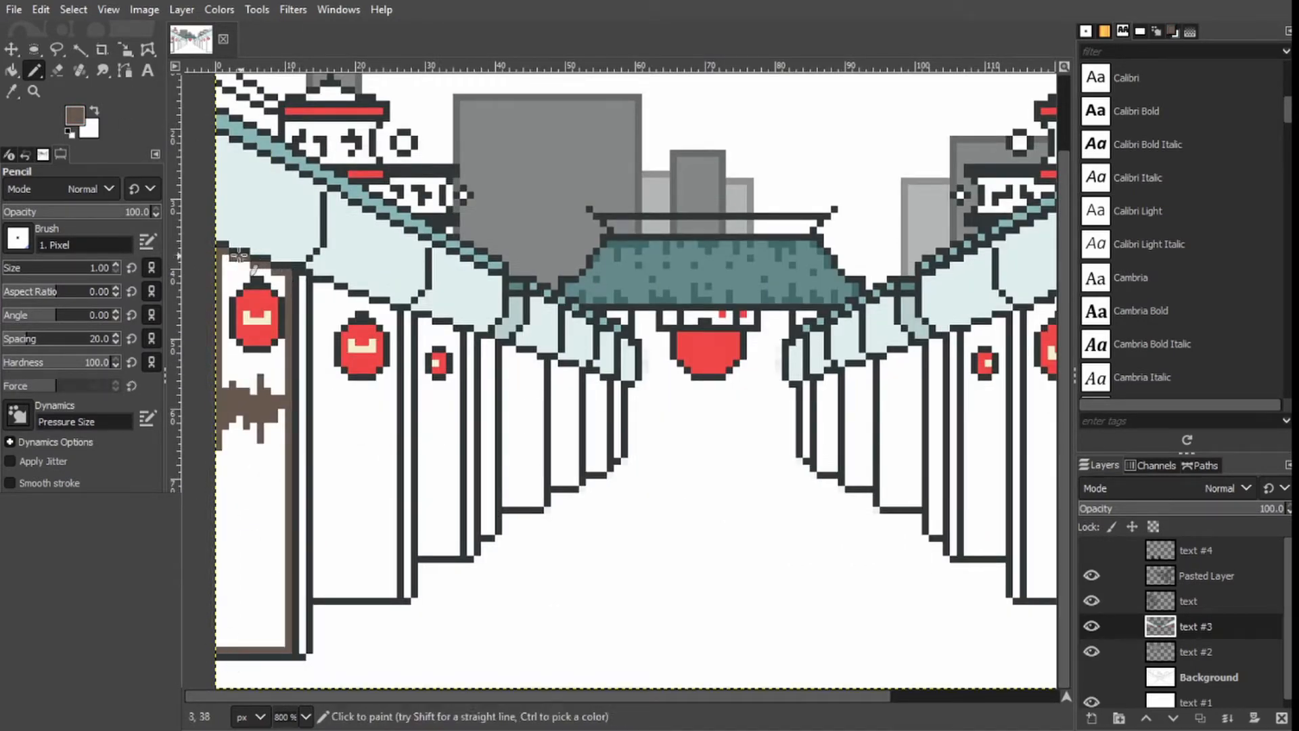
{"action": "key", "text": "shift+b"}
{"action": "left_click", "coordinate": [260, 514]}
Outline the second stall wall on the left in the same brown and fill it around its lantern.
{"action": "key", "text": "n"}
{"action": "left_click_drag", "start_coordinate": [317, 594], "coordinate": [394, 593]}
{"action": "left_click", "coordinate": [394, 306]}
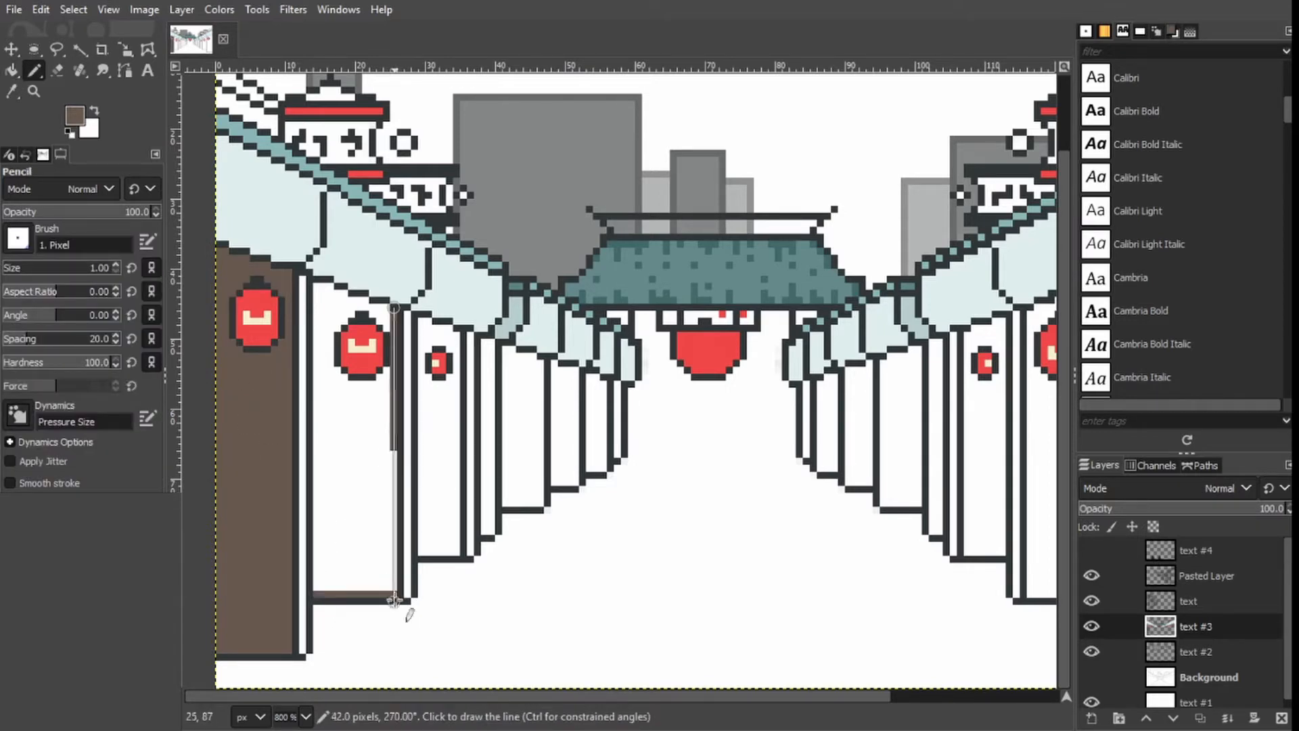
{"action": "left_click", "coordinate": [394, 596], "text": "shift"}
{"action": "left_click_drag", "start_coordinate": [387, 307], "coordinate": [360, 299]}
{"action": "key", "text": "shift+b"}
{"action": "left_click", "coordinate": [352, 439]}
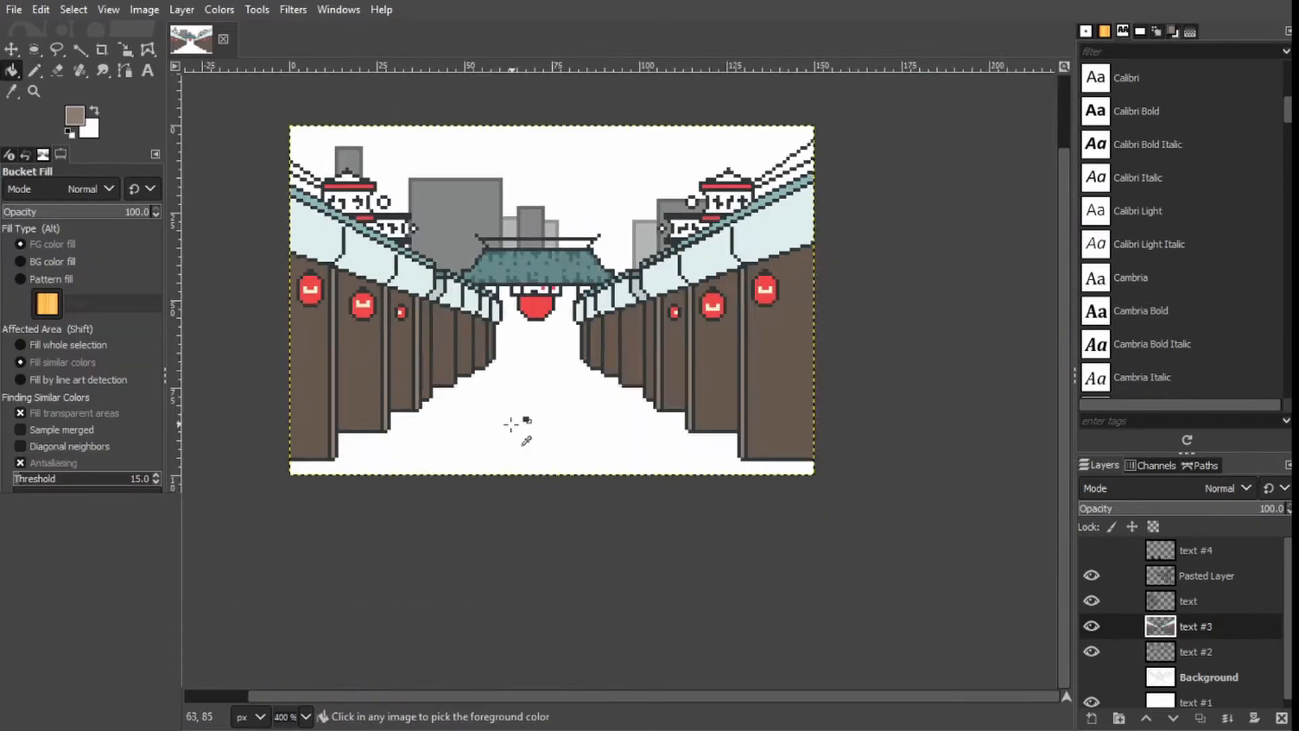
Shade the narrow wall panel in the middle of the right row with a slightly darker brown.
{"action": "key", "text": "o"}
{"action": "key", "text": "n"}
{"action": "scroll", "coordinate": [302, 343], "scroll_direction": "up", "scroll_amount": 1}
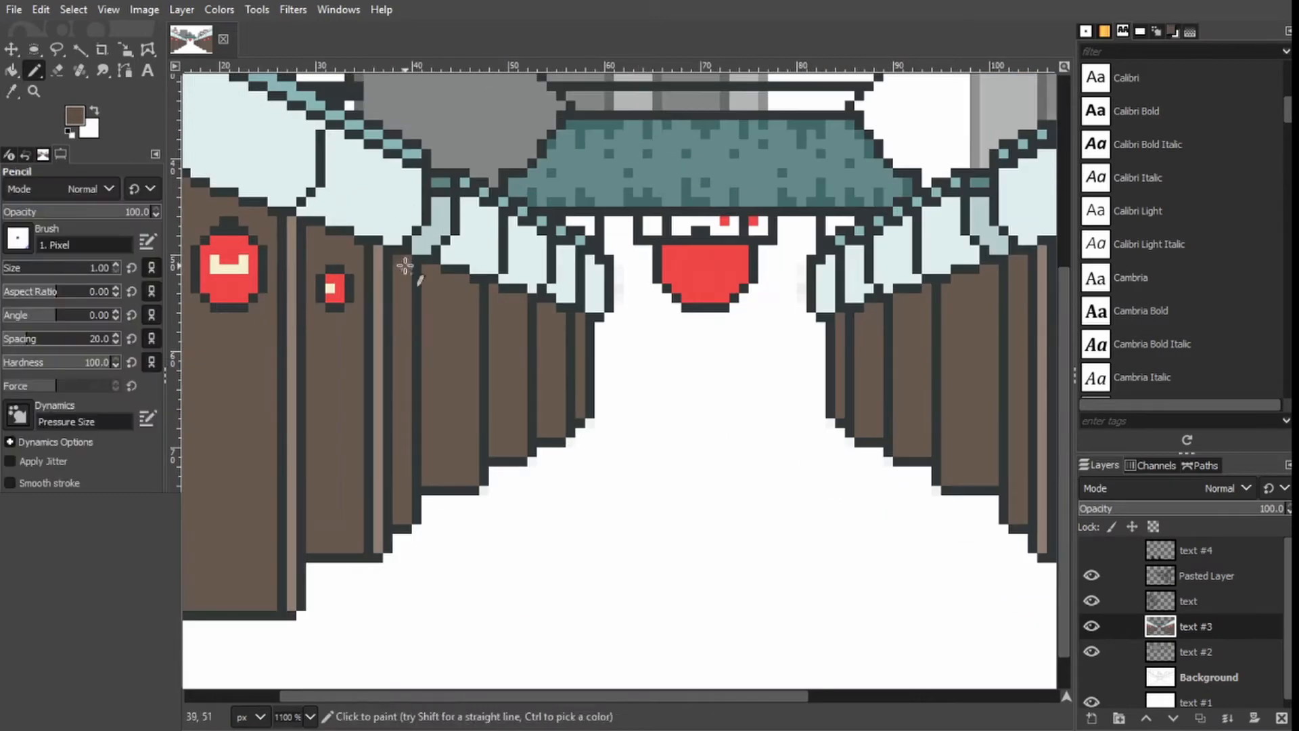
{"action": "scroll", "coordinate": [591, 259], "scroll_direction": "right", "scroll_amount": 4}
{"action": "left_click", "coordinate": [600, 259], "text": "shift"}
{"action": "left_click", "coordinate": [600, 521], "text": "shift"}
{"action": "left_click", "coordinate": [611, 521], "text": "shift"}
{"action": "left_click", "coordinate": [611, 260], "text": "shift"}
Fill the third wall panel from the far end of the right row with a darker brown.
{"action": "left_click_drag", "start_coordinate": [552, 696], "coordinate": [394, 693]}
{"action": "left_click", "coordinate": [747, 299]}
{"action": "left_click", "coordinate": [744, 452], "text": "shift"}
{"action": "key", "text": "shift+b"}
{"action": "left_click", "coordinate": [795, 452]}
{"action": "key", "text": "ctrl+z"}
{"action": "left_click", "coordinate": [767, 445]}
{"action": "key", "text": "n"}
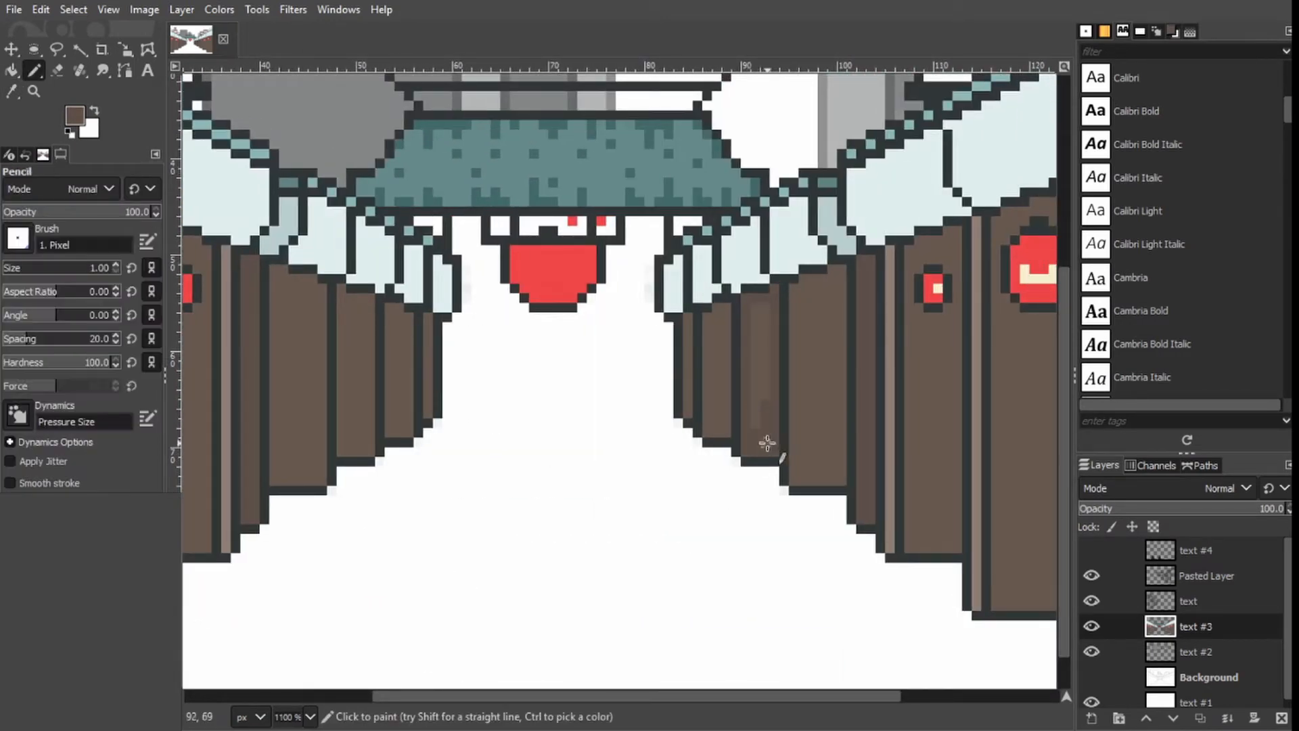
Paint the matching wall panel in the left row with the same darker brown using straight pencil lines.
{"action": "left_click", "coordinate": [343, 452]}
{"action": "left_click", "coordinate": [370, 452], "text": "shift"}
{"action": "left_click", "coordinate": [370, 298], "text": "shift"}
{"action": "left_click", "coordinate": [342, 299], "text": "shift"}
{"action": "left_click", "coordinate": [343, 446], "text": "shift"}
{"action": "left_click", "coordinate": [353, 443], "text": "shift"}
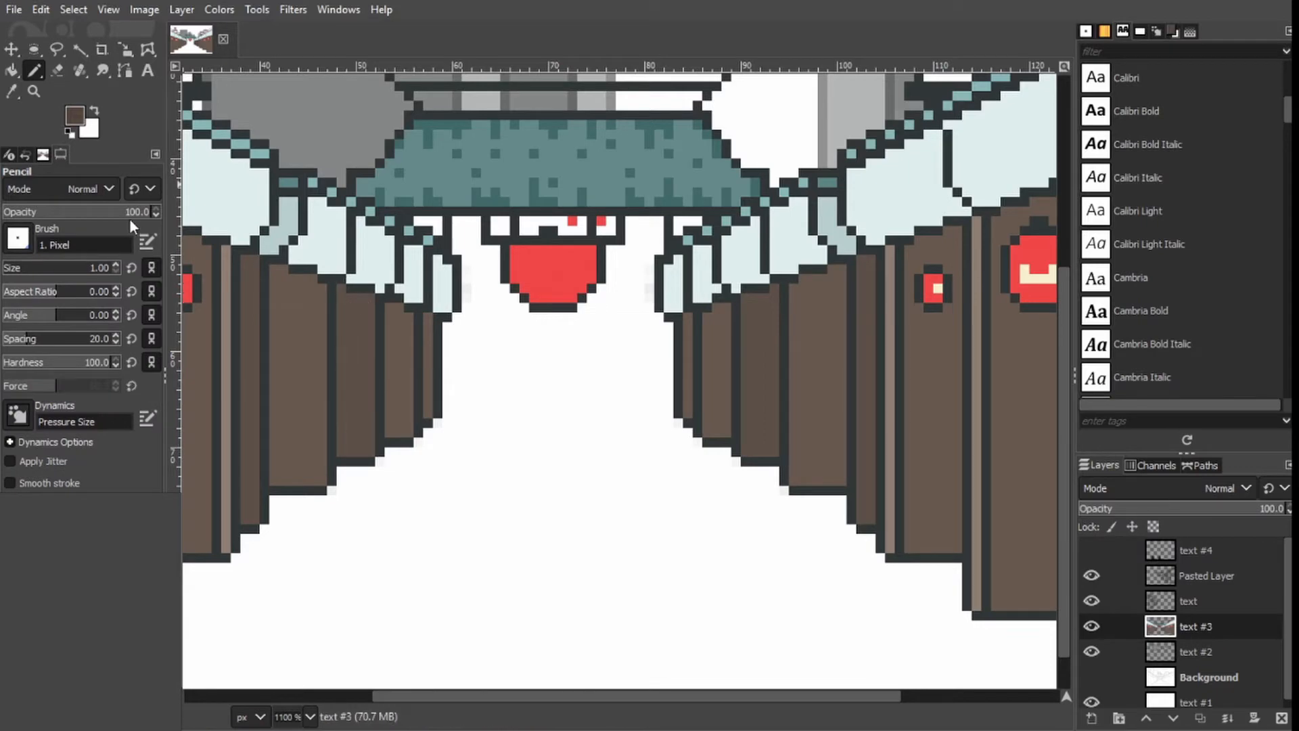
Paint the next wall panel toward the gate in the left row with an even darker brown.
{"action": "left_click", "coordinate": [408, 317]}
{"action": "left_click", "coordinate": [409, 433], "text": "shift"}
{"action": "left_click", "coordinate": [391, 433], "text": "shift"}
{"action": "left_click", "coordinate": [390, 309], "text": "shift"}
{"action": "left_click", "coordinate": [400, 309], "text": "shift"}
{"action": "left_click", "coordinate": [399, 431], "text": "shift"}
Paint the matching right wall panel and the narrow end panels of both rows with the darkest brown.
{"action": "left_click", "coordinate": [708, 317]}
{"action": "left_click", "coordinate": [707, 433], "text": "shift"}
{"action": "left_click", "coordinate": [726, 433], "text": "shift"}
{"action": "left_click", "coordinate": [726, 308], "text": "shift"}
{"action": "left_click", "coordinate": [717, 308], "text": "shift"}
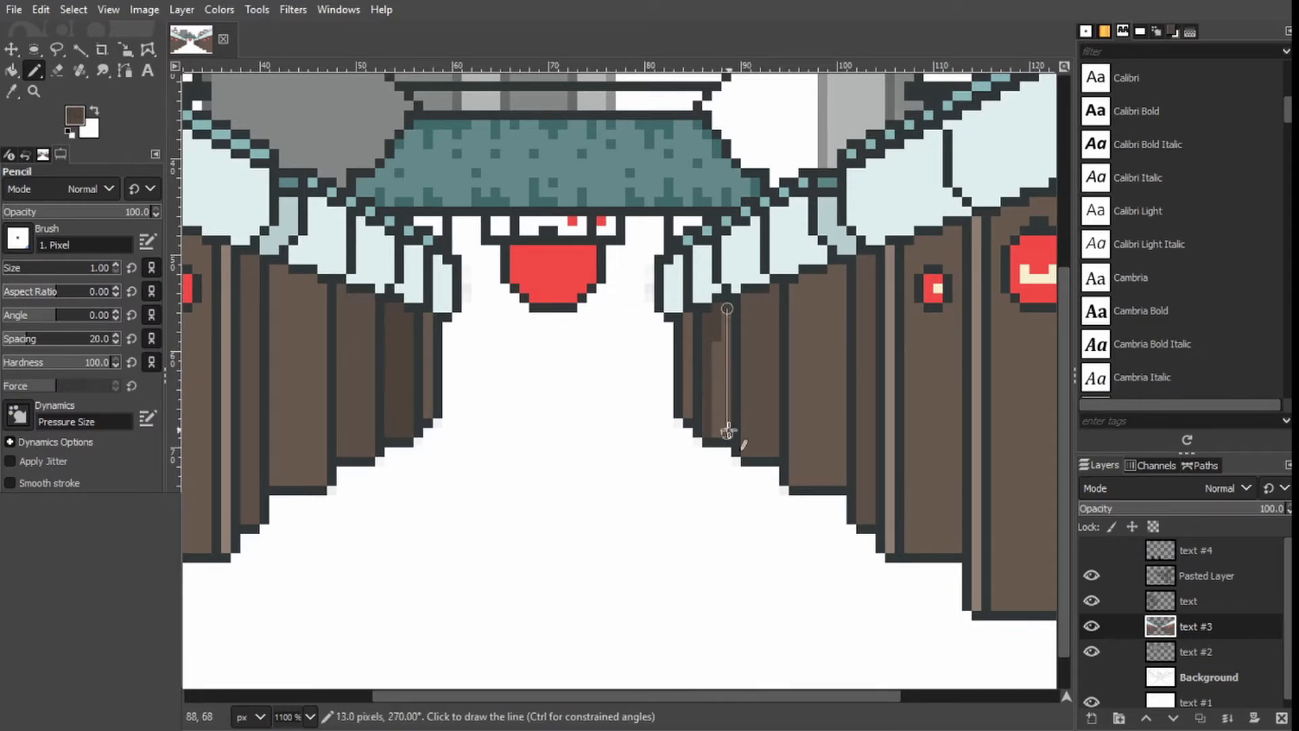
{"action": "left_click", "coordinate": [717, 433], "text": "shift"}
{"action": "left_click", "coordinate": [428, 317]}
{"action": "left_click", "coordinate": [689, 413], "text": "shift"}
Pick up the gate roof's teal and draw a horizontal line between the far ends of both wall rows as the street's end.
{"action": "scroll", "coordinate": [535, 425], "scroll_direction": "down", "scroll_amount": 3}
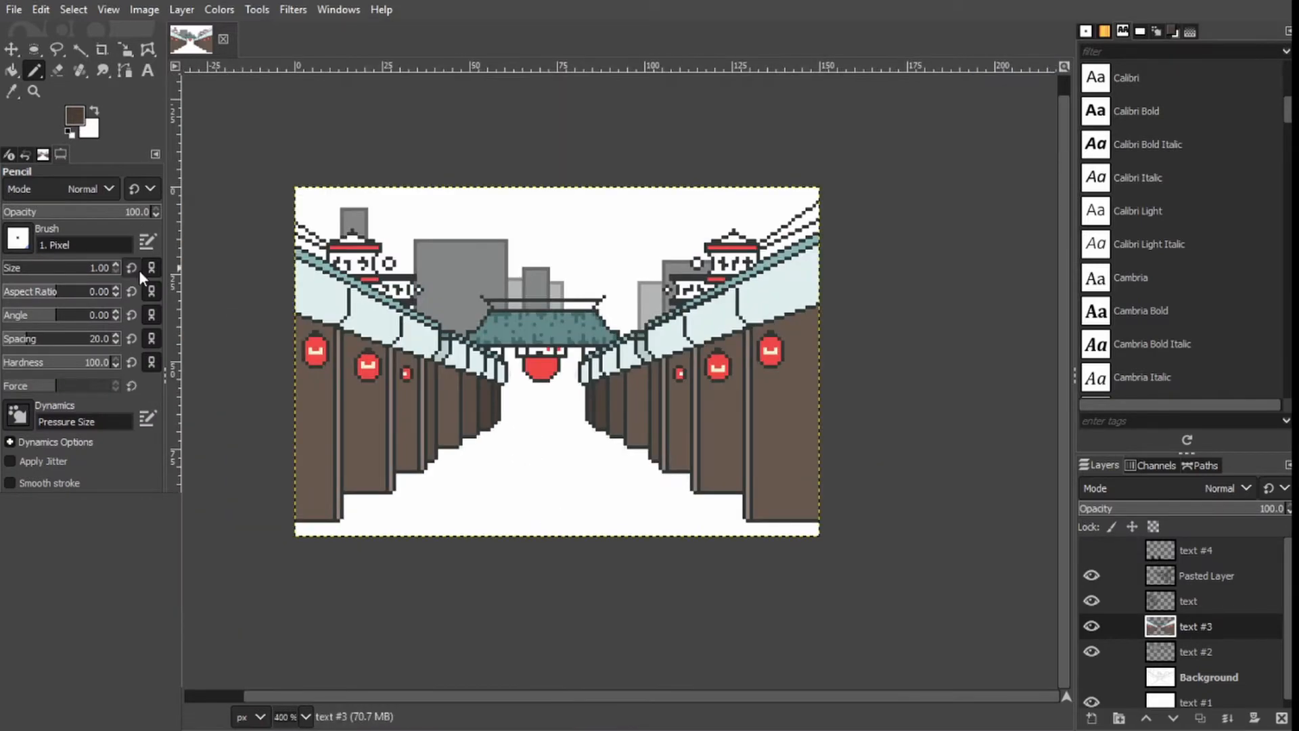
{"action": "left_click", "coordinate": [11, 92]}
{"action": "left_click", "coordinate": [504, 331]}
{"action": "left_click", "coordinate": [34, 70]}
{"action": "left_click", "coordinate": [502, 415]}
{"action": "left_click", "coordinate": [584, 415], "text": "shift"}
{"action": "left_click", "coordinate": [11, 71]}
{"action": "left_click", "coordinate": [33, 71]}
{"action": "scroll", "coordinate": [479, 446], "scroll_direction": "up", "scroll_amount": 2}
Trace the street's edge in teal along the base of the left stall walls, from the gate to the nearest stall.
{"action": "left_click", "coordinate": [525, 392]}
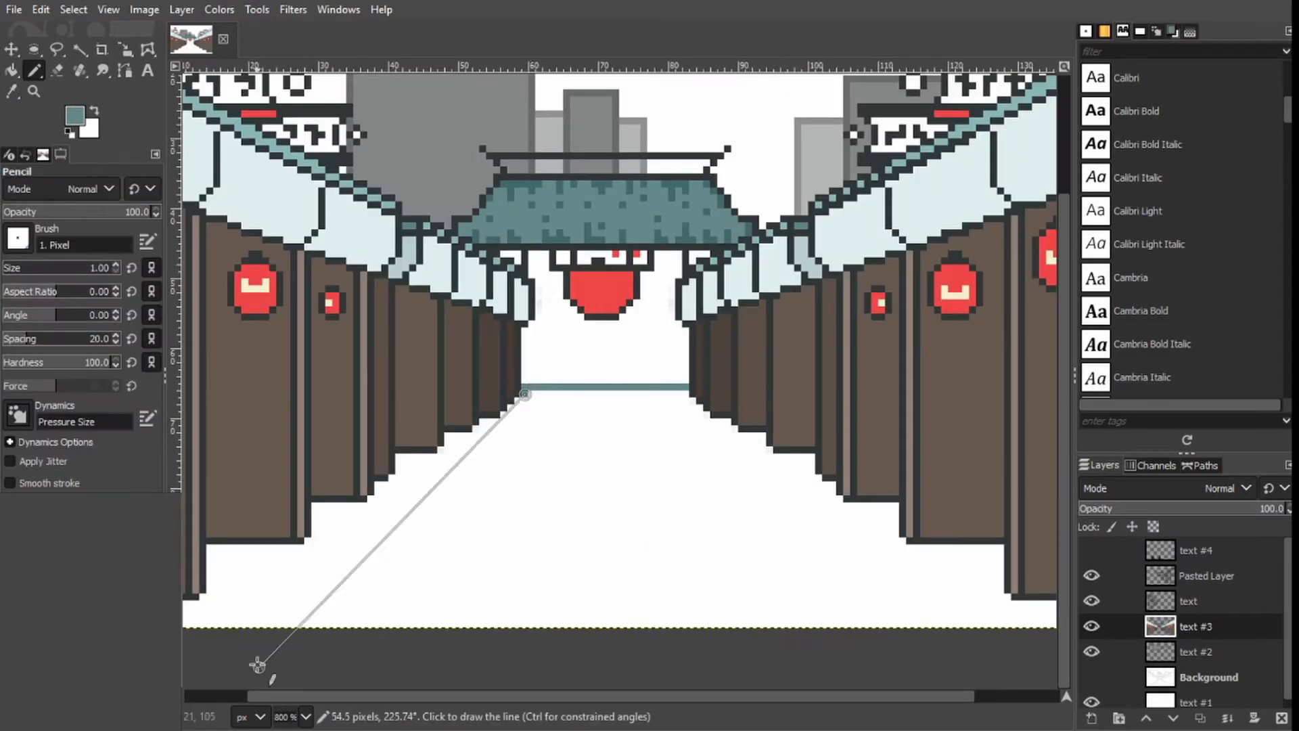
{"action": "left_click", "coordinate": [462, 449], "text": "shift"}
{"action": "left_click_drag", "start_coordinate": [478, 432], "coordinate": [439, 452]}
{"action": "left_click", "coordinate": [399, 457], "text": "shift"}
{"action": "left_click", "coordinate": [392, 482], "text": "shift"}
{"action": "left_click", "coordinate": [314, 506], "text": "shift"}
{"action": "left_click", "coordinate": [308, 545]}
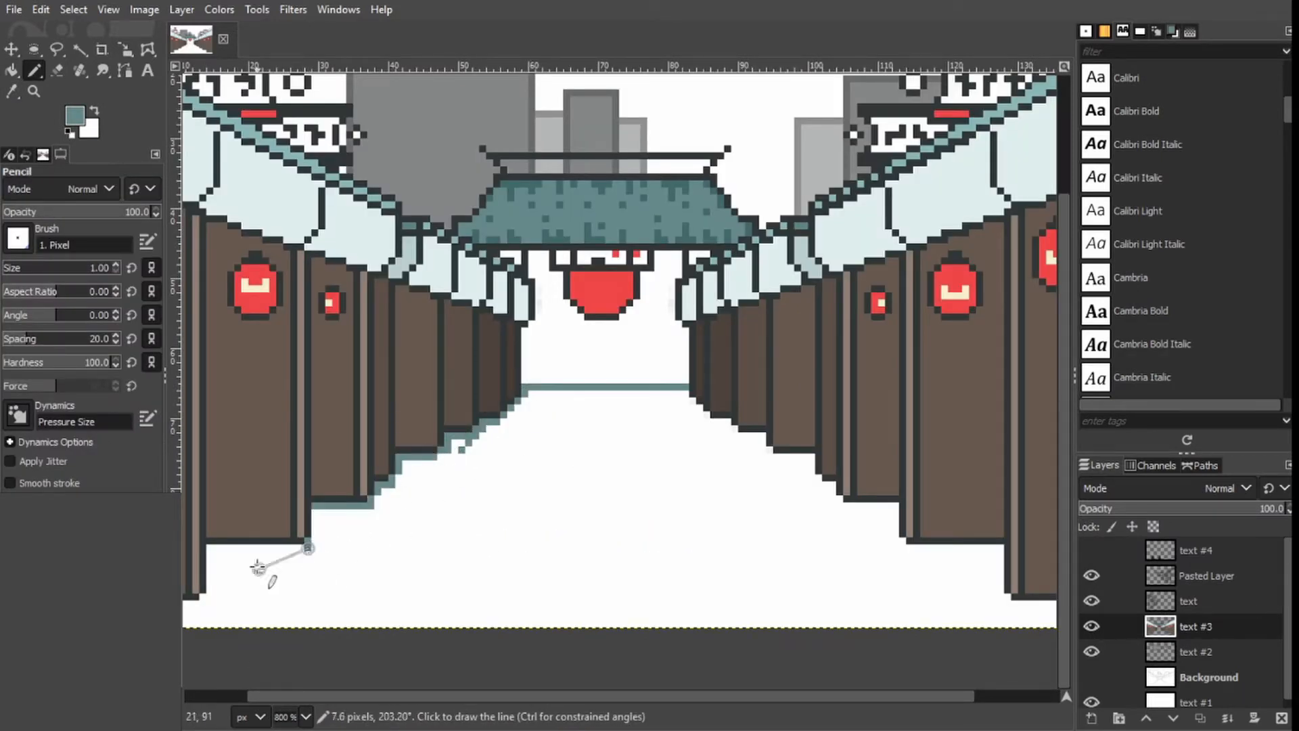
{"action": "left_click", "coordinate": [210, 547], "text": "shift"}
{"action": "left_click_drag", "start_coordinate": [264, 697], "coordinate": [202, 697]}
{"action": "left_click", "coordinate": [277, 599]}
{"action": "left_click", "coordinate": [186, 603], "text": "shift"}
Trace the street's edge in teal along the base of the right stall walls out to the canvas border.
{"action": "left_click_drag", "start_coordinate": [346, 698], "coordinate": [501, 697]}
{"action": "left_click_drag", "start_coordinate": [583, 395], "coordinate": [602, 415]}
{"action": "left_click", "coordinate": [633, 422], "text": "shift"}
{"action": "left_click", "coordinate": [638, 437], "text": "shift"}
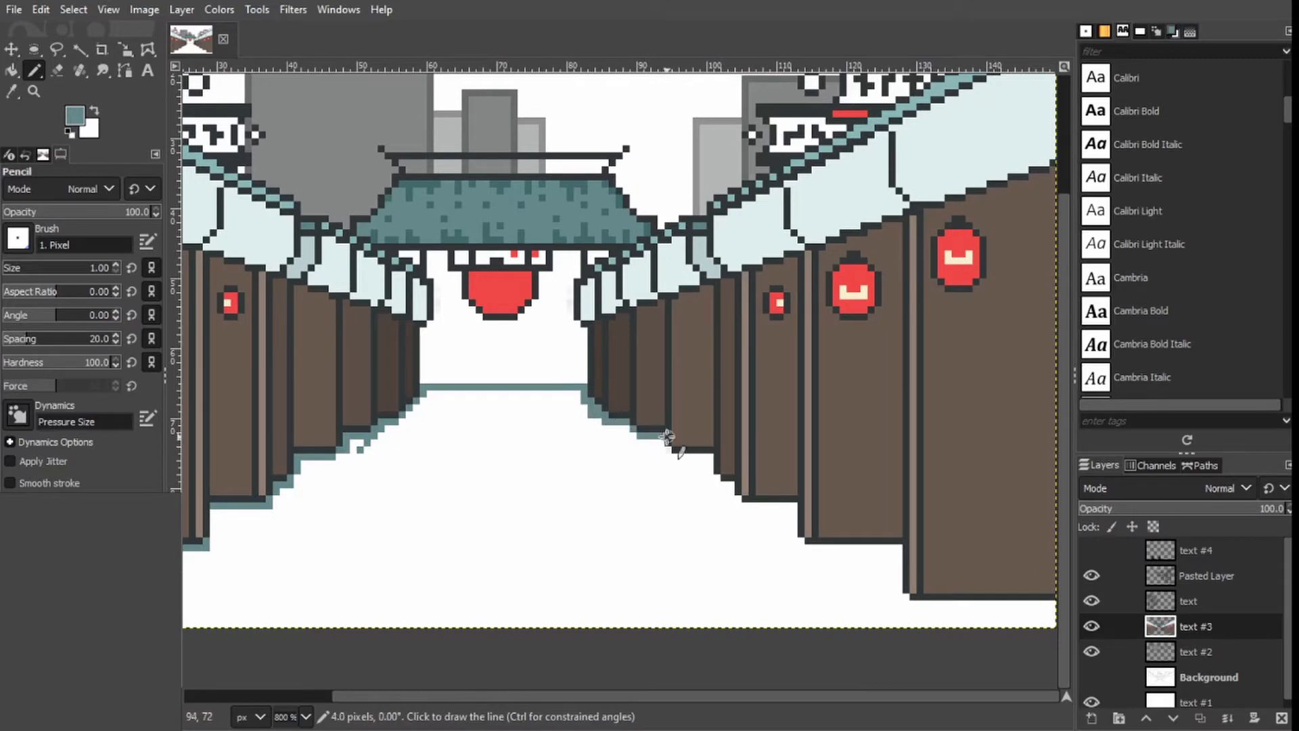
{"action": "left_click", "coordinate": [662, 440], "text": "shift"}
{"action": "left_click", "coordinate": [711, 456]}
{"action": "left_click", "coordinate": [668, 457], "text": "shift"}
{"action": "left_click_drag", "start_coordinate": [711, 465], "coordinate": [730, 485]}
{"action": "left_click", "coordinate": [794, 535], "text": "shift"}
{"action": "left_click", "coordinate": [907, 541], "text": "shift"}
{"action": "left_click", "coordinate": [907, 598], "text": "shift"}
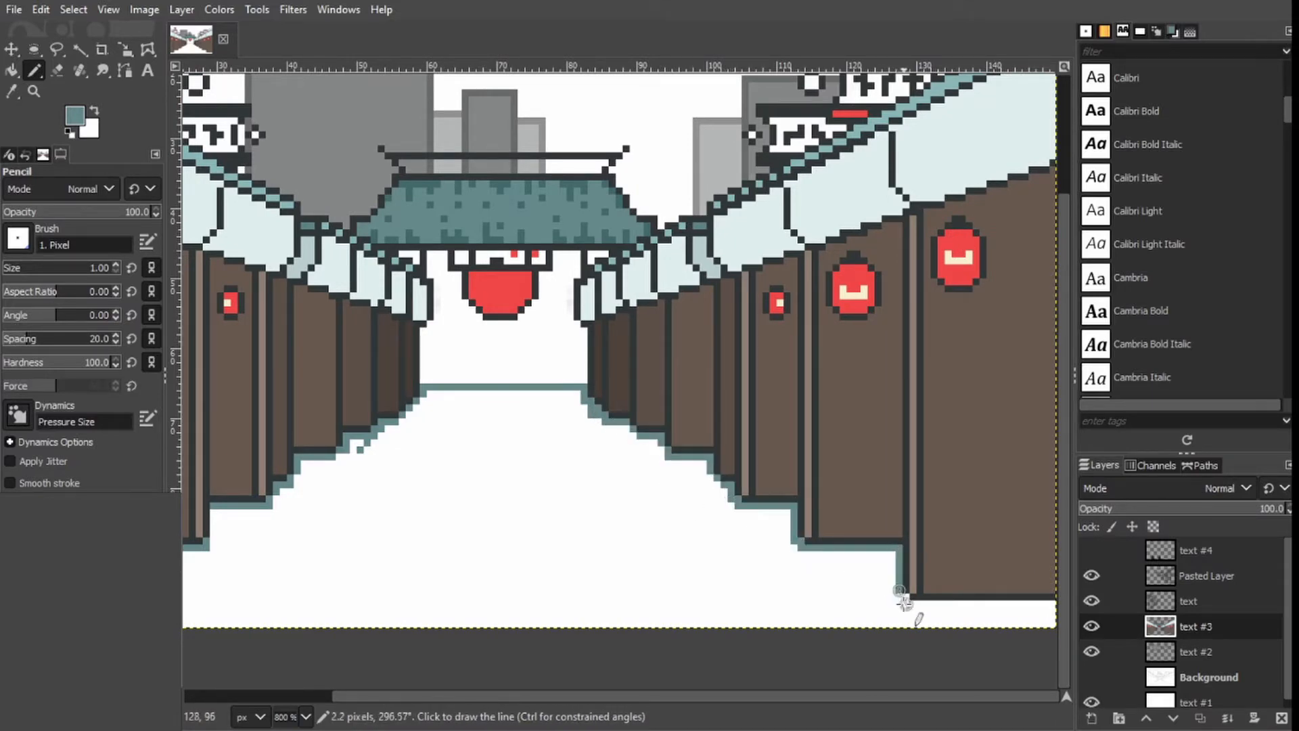
{"action": "left_click", "coordinate": [1054, 598], "text": "shift"}
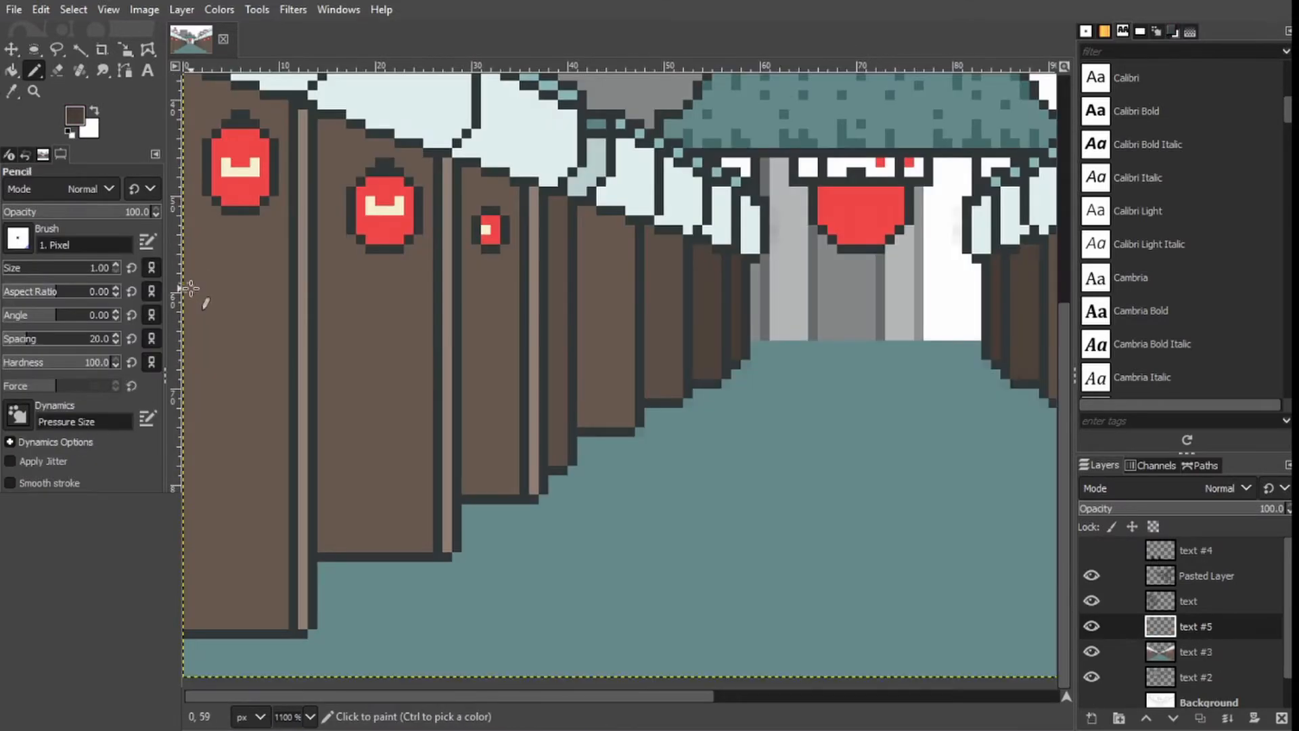
Draw three dark brown shelves, each about 8 pixels wide and 3 pixels high, on the nearest left wall on layer text #5.
{"action": "left_click", "coordinate": [255, 290], "text": "shift"}
{"action": "left_click", "coordinate": [254, 307], "text": "shift"}
{"action": "left_click", "coordinate": [186, 307], "text": "shift"}
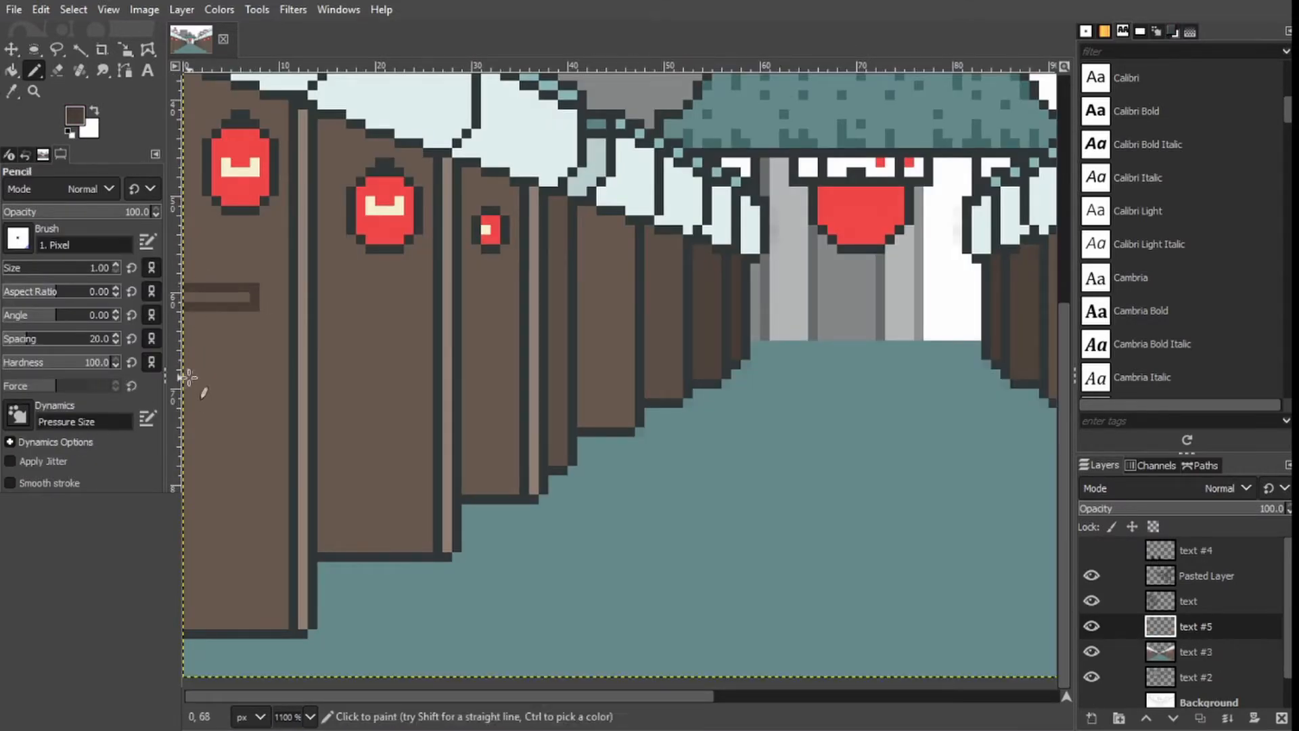
{"action": "left_click", "coordinate": [186, 366]}
{"action": "left_click", "coordinate": [254, 366], "text": "shift"}
{"action": "left_click", "coordinate": [254, 383], "text": "shift"}
{"action": "left_click", "coordinate": [186, 383], "text": "shift"}
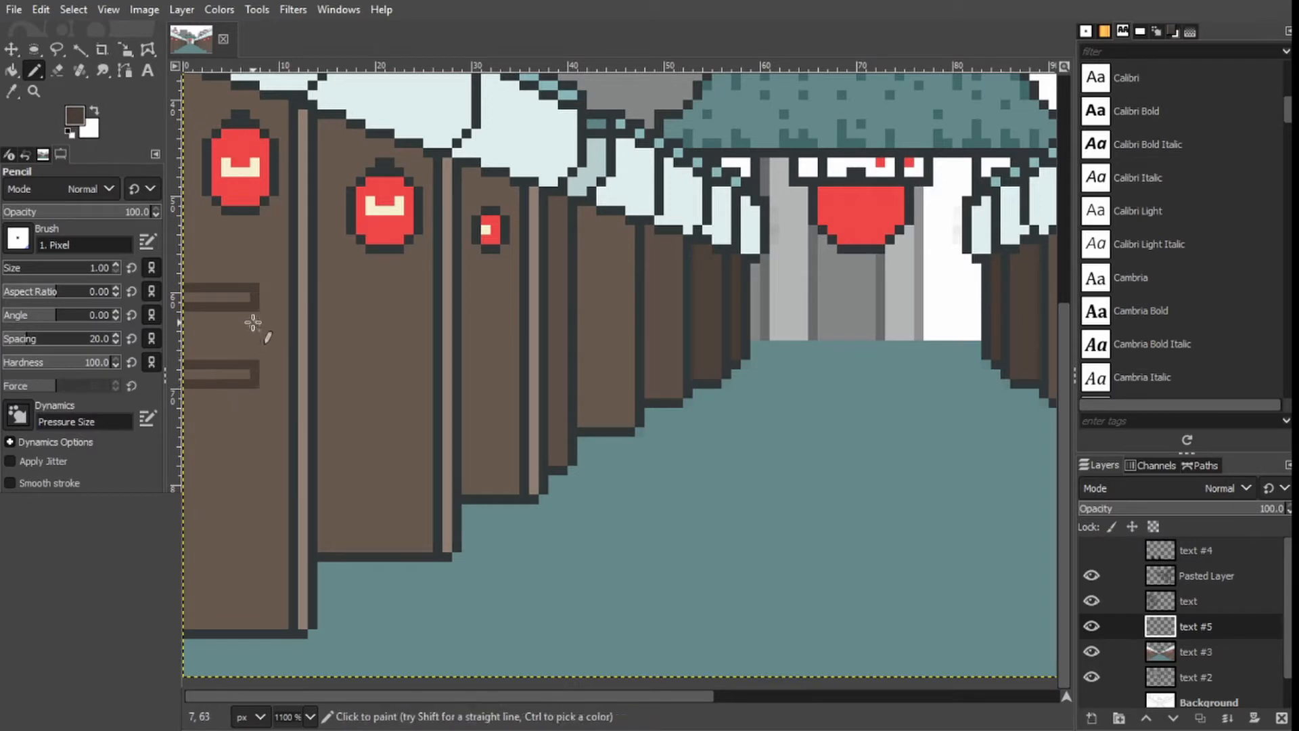
{"action": "left_click", "coordinate": [255, 443]}
{"action": "left_click", "coordinate": [186, 460], "text": "shift"}
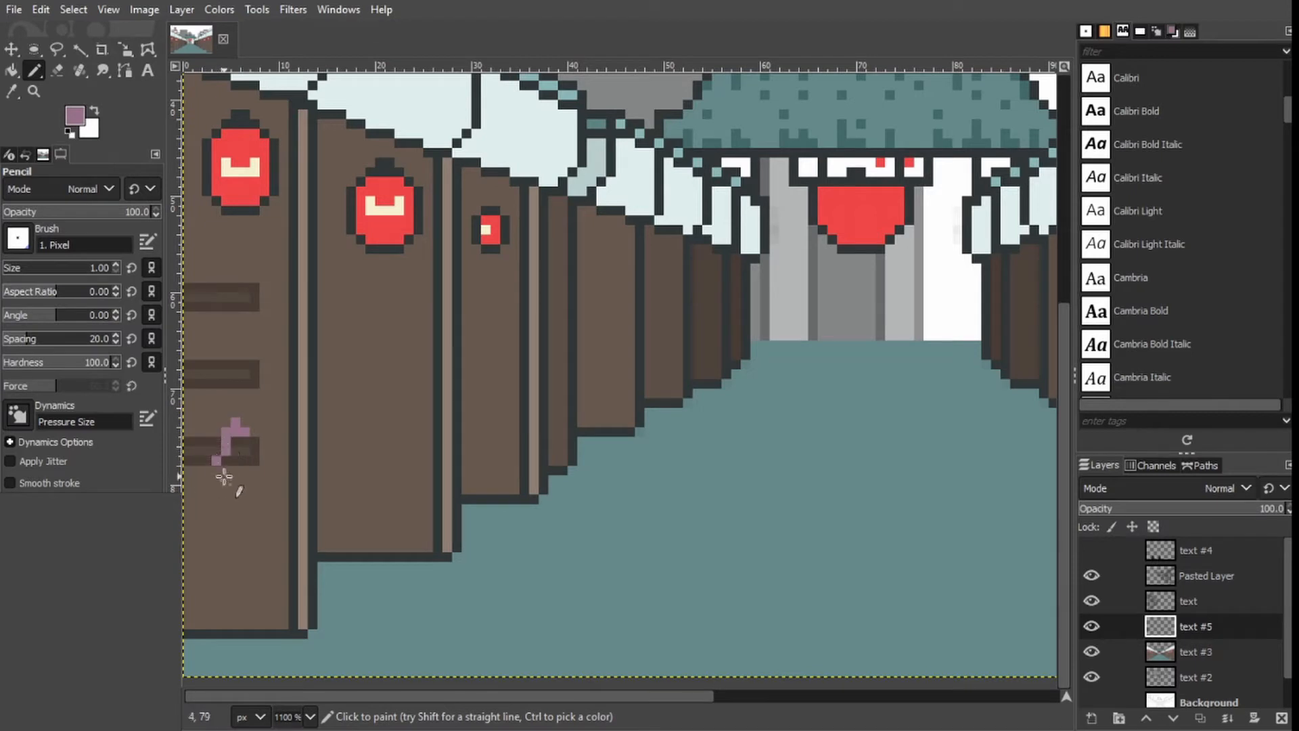
Paint mauve trailing plants on the three shelves of the nearest left wall and add lighter pink highlights.
{"action": "left_click", "coordinate": [201, 360]}
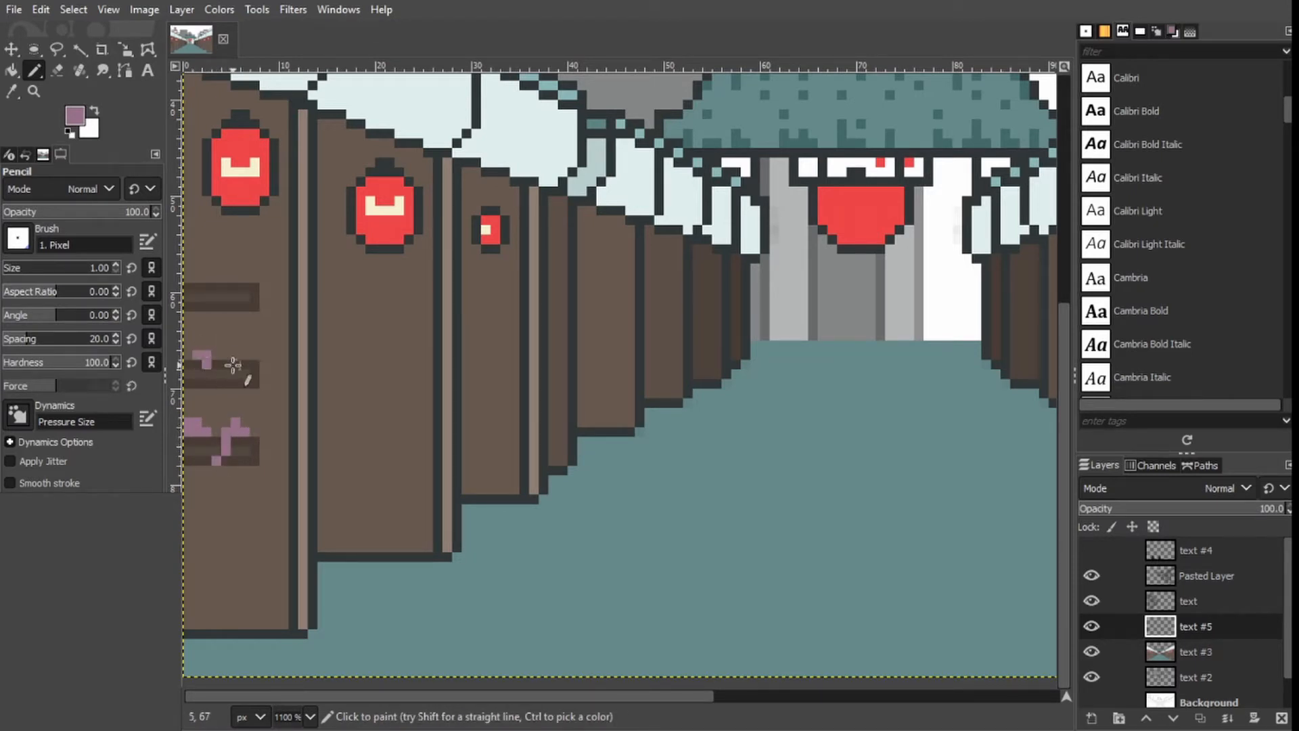
{"action": "left_click", "coordinate": [191, 273], "text": "ctrl"}
{"action": "left_click", "coordinate": [235, 424]}
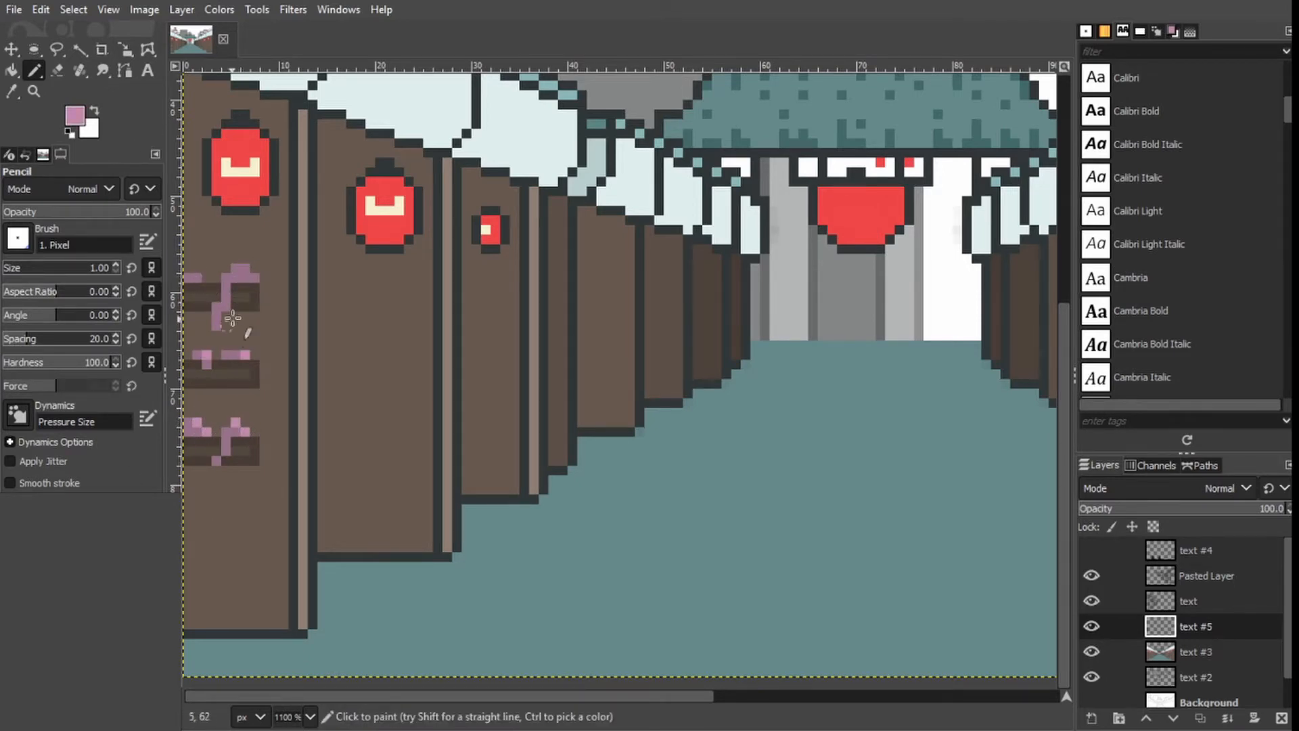
Start a dark brown box outline at the foot of the second left stall, raising layer text #5 above Pasted Layer.
{"action": "left_click", "coordinate": [327, 446], "text": "ctrl"}
{"action": "left_click", "coordinate": [346, 566]}
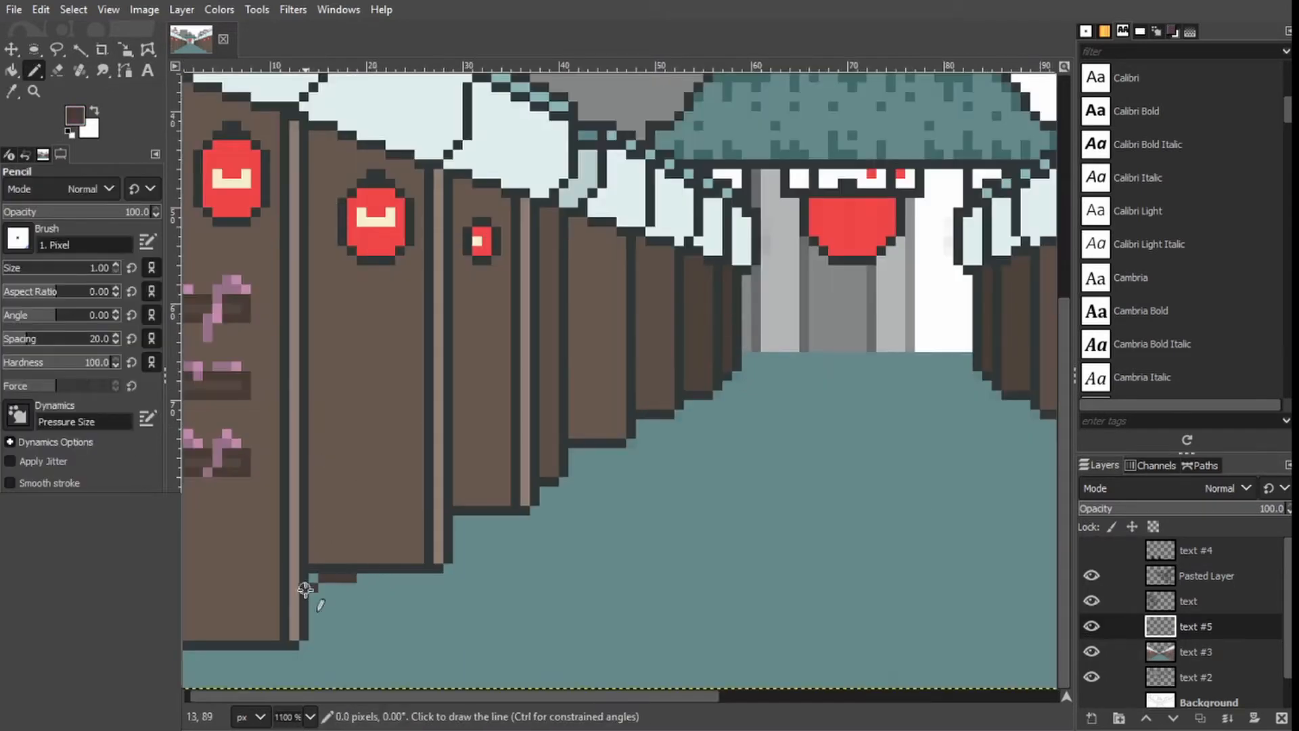
{"action": "left_click_drag", "start_coordinate": [1168, 629], "coordinate": [1168, 568]}
{"action": "left_click_drag", "start_coordinate": [394, 561], "coordinate": [395, 528]}
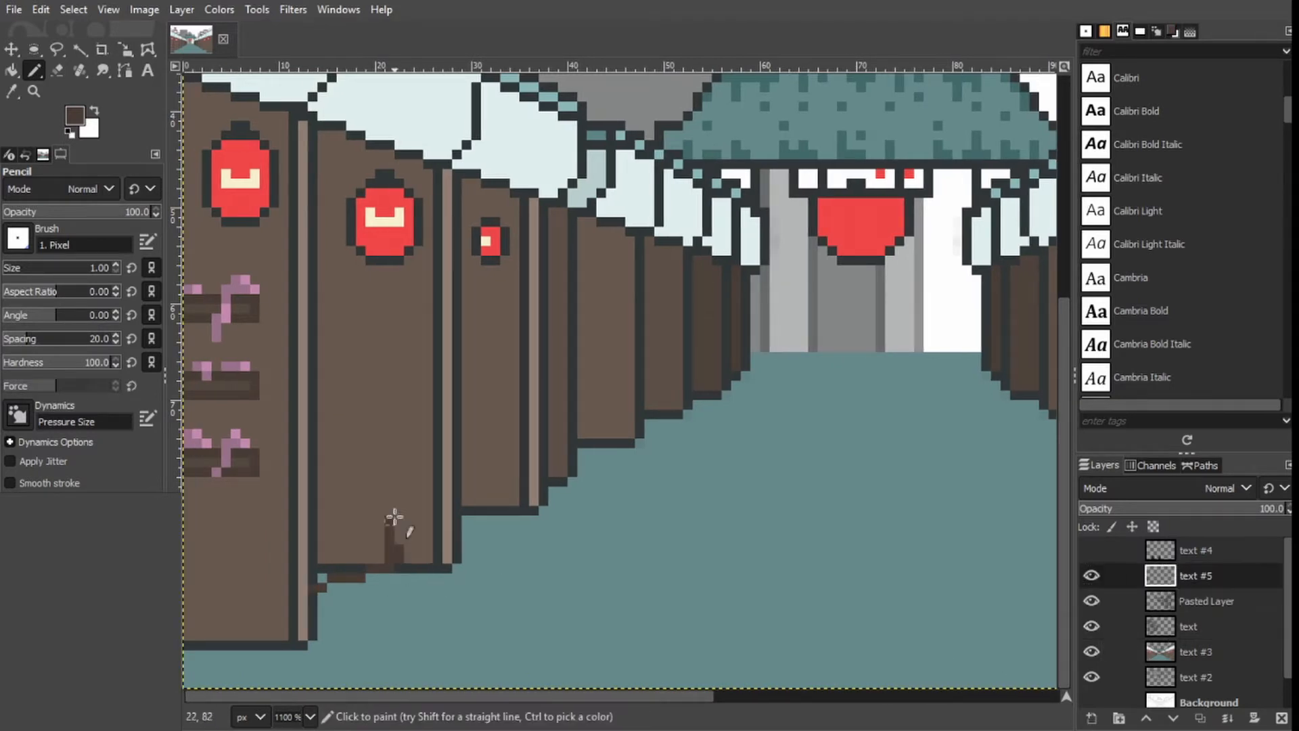
Erase the surplus pixels inside the box's base and side, and draw its stepped top edge in dark brown.
{"action": "key", "text": "shift+e"}
{"action": "left_click", "coordinate": [329, 576]}
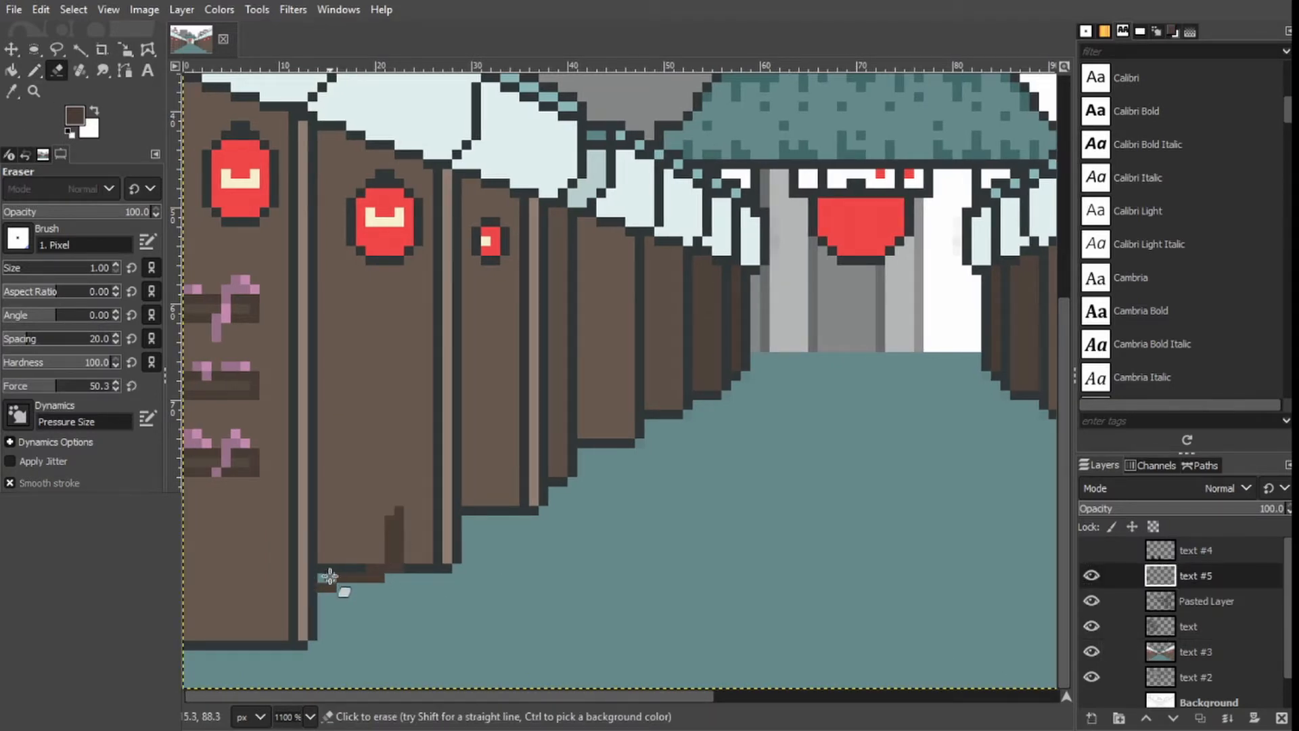
{"action": "left_click_drag", "start_coordinate": [387, 561], "coordinate": [386, 522]}
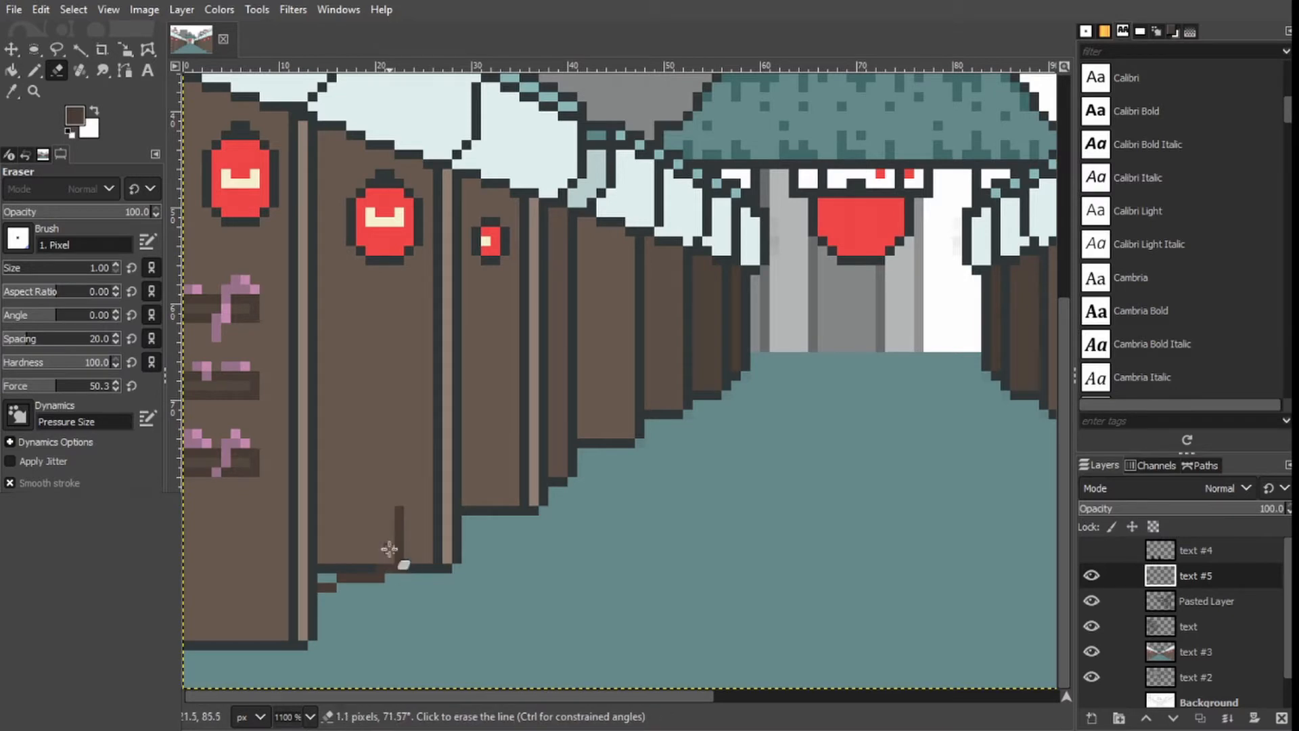
{"action": "key", "text": "n"}
{"action": "left_click", "coordinate": [400, 501]}
{"action": "left_click", "coordinate": [312, 509], "text": "shift"}
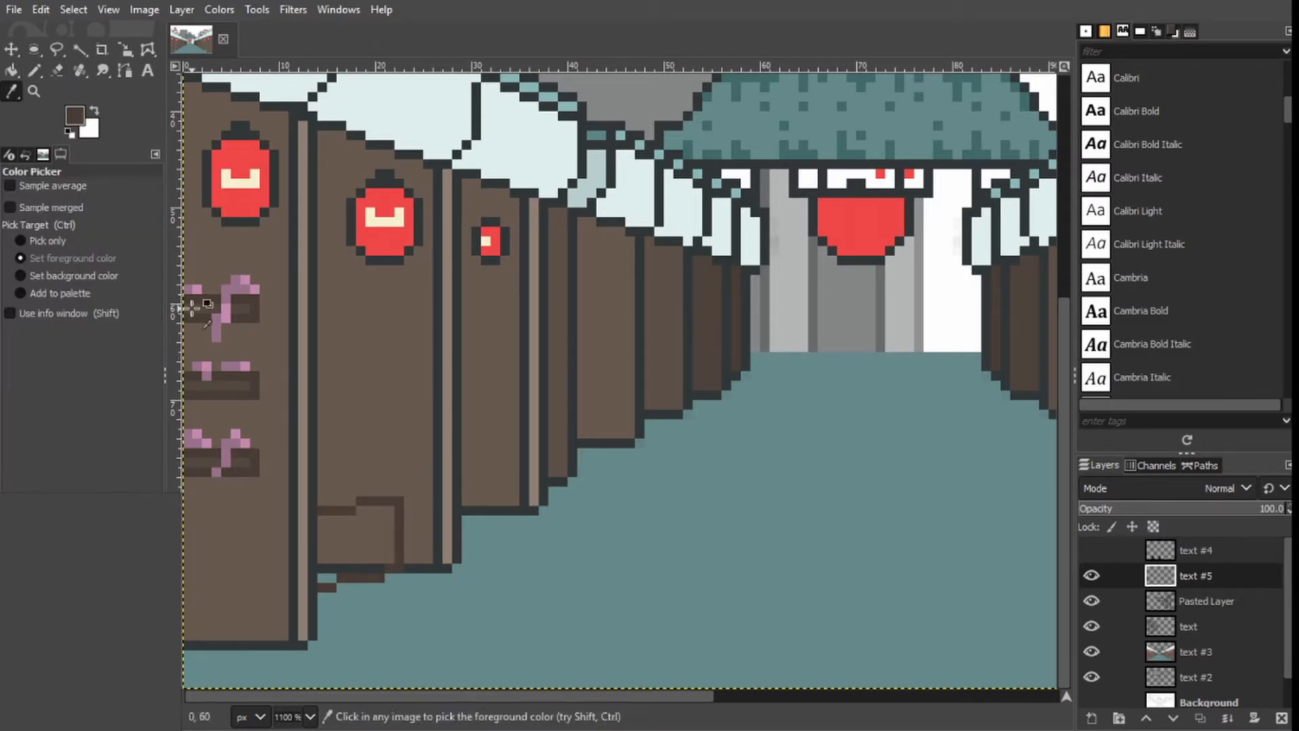
Trace the inside of the box with the shelves' inner brown and fill it with that colour.
{"action": "left_click", "coordinate": [390, 509]}
{"action": "left_click", "coordinate": [360, 510], "text": "shift"}
{"action": "left_click", "coordinate": [314, 519]}
{"action": "left_click", "coordinate": [361, 528], "text": "shift"}
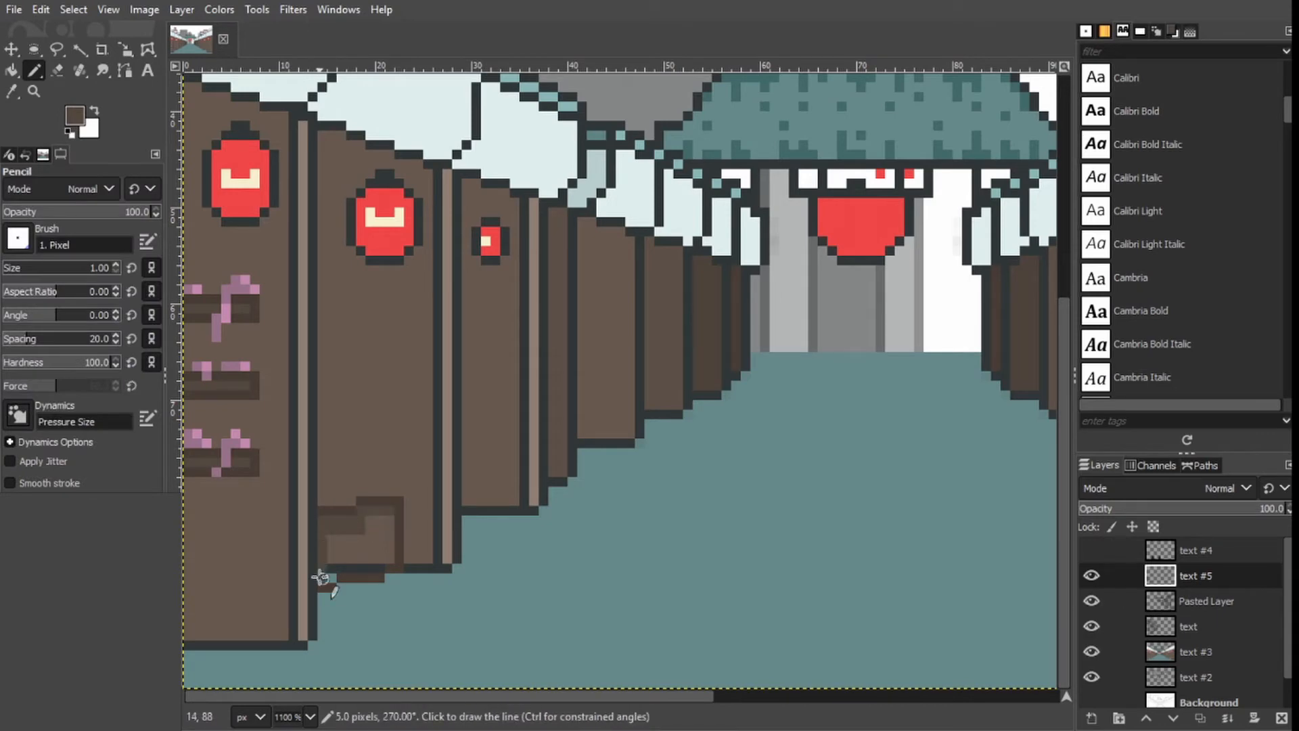
{"action": "left_click", "coordinate": [320, 577], "text": "shift"}
{"action": "left_click", "coordinate": [379, 568], "text": "shift"}
{"action": "left_click", "coordinate": [390, 519], "text": "shift"}
{"action": "left_click", "coordinate": [11, 70]}
{"action": "left_click", "coordinate": [337, 547]}
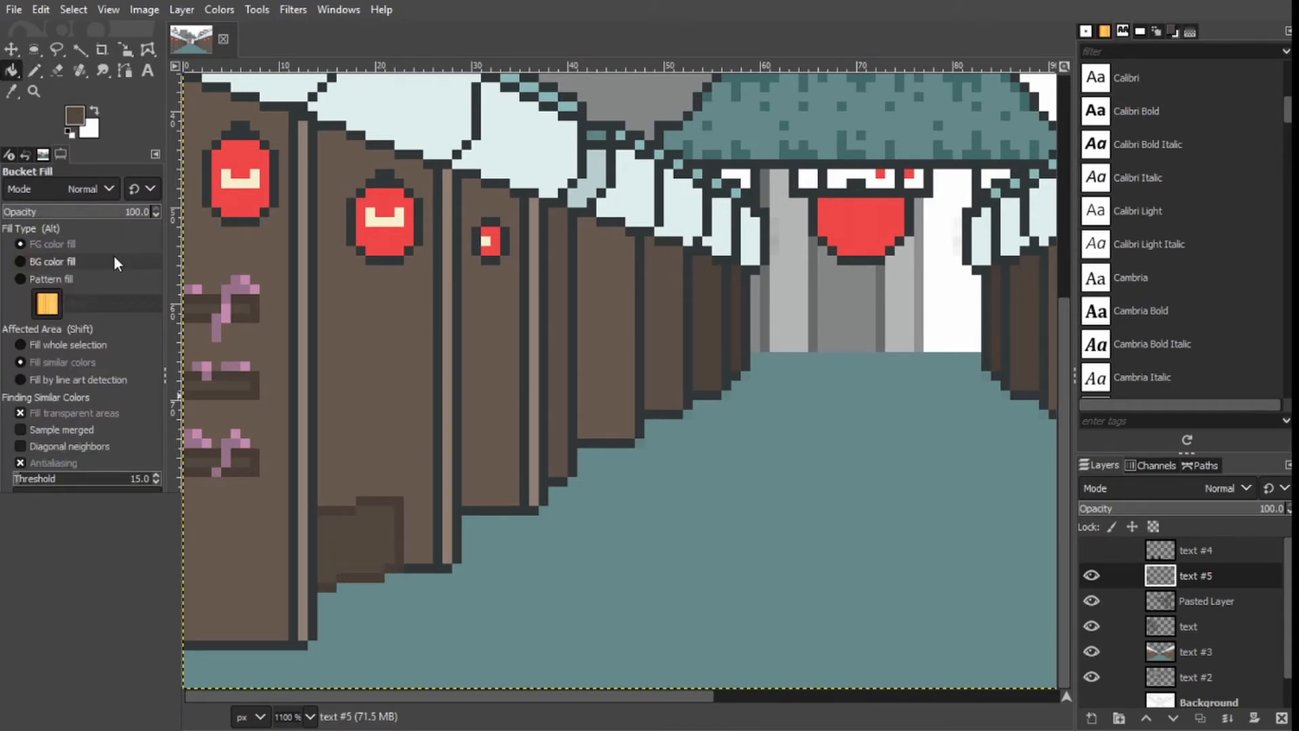
Pick up the awning's shaded pale blue from layer text #3 and outline a rounded mound above the box on text #5.
{"action": "left_click", "coordinate": [34, 71]}
{"action": "scroll", "coordinate": [329, 498], "scroll_direction": "up", "scroll_amount": 1}
{"action": "scroll", "coordinate": [517, 256], "scroll_direction": "up", "scroll_amount": 4}
{"action": "left_click", "coordinate": [12, 90]}
{"action": "left_click", "coordinate": [514, 203]}
{"action": "left_click", "coordinate": [1196, 652]}
{"action": "left_click", "coordinate": [582, 196]}
{"action": "scroll", "coordinate": [676, 406], "scroll_direction": "down", "scroll_amount": 5}
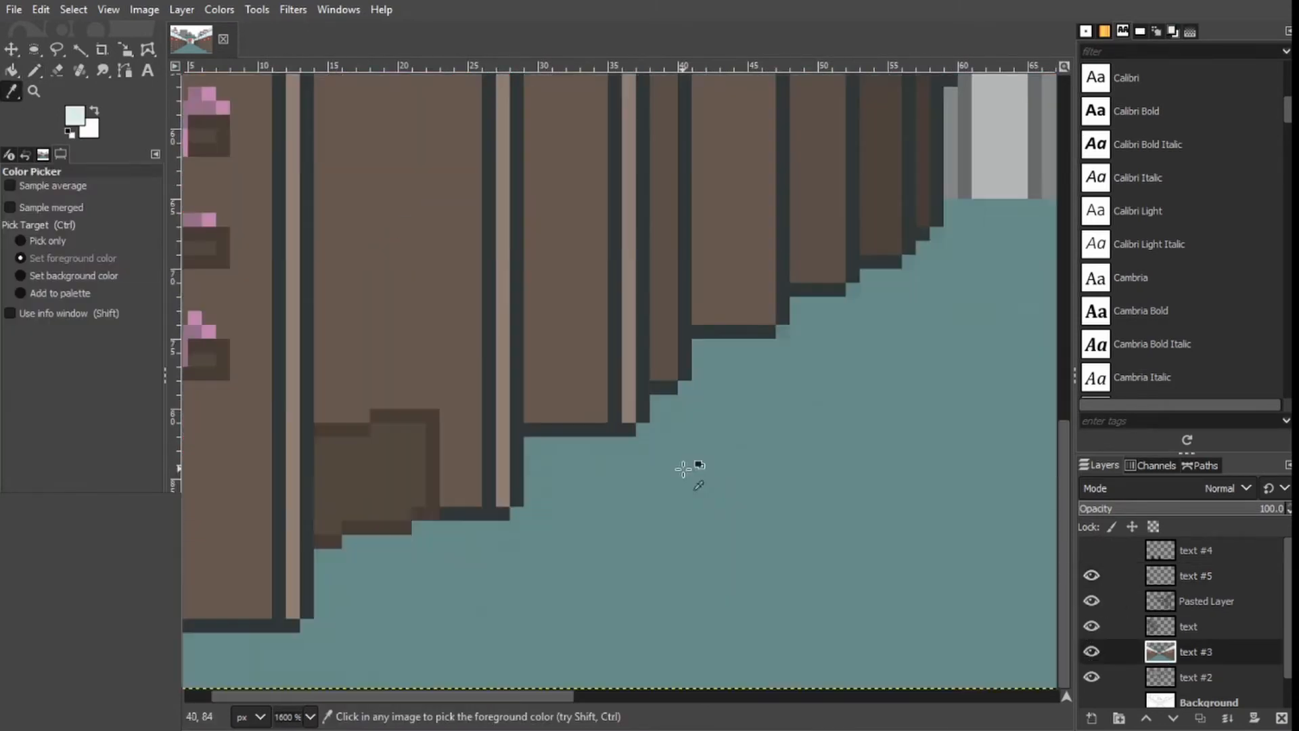
{"action": "scroll", "coordinate": [684, 468], "scroll_direction": "up", "scroll_amount": 4}
{"action": "left_click", "coordinate": [1195, 575]}
{"action": "left_click", "coordinate": [33, 70]}
{"action": "left_click_drag", "start_coordinate": [433, 551], "coordinate": [418, 512]}
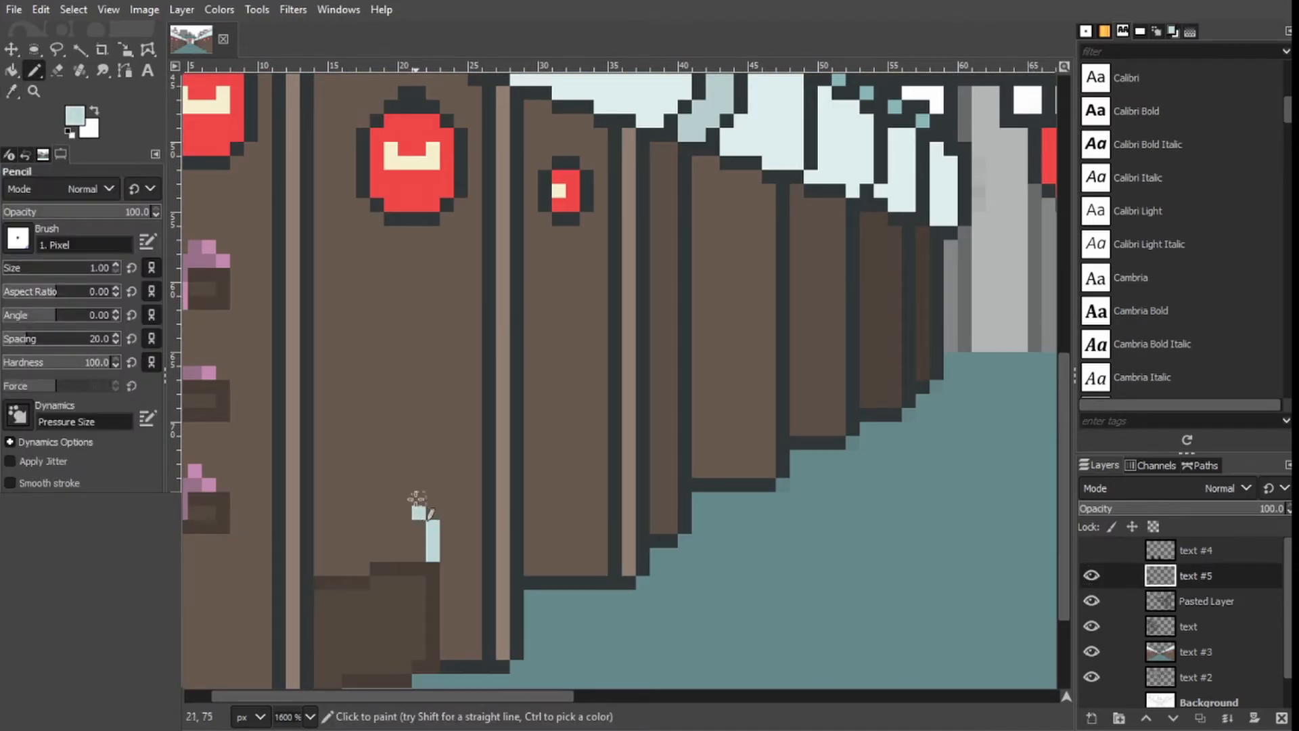
{"action": "mouse_move", "coordinate": [388, 468]}
{"action": "left_mouse_down"}
{"action": "mouse_move", "coordinate": [318, 472]}
{"action": "mouse_move", "coordinate": [385, 494]}
{"action": "mouse_move", "coordinate": [363, 551]}
{"action": "mouse_move", "coordinate": [310, 493]}
{"action": "mouse_move", "coordinate": [360, 539]}
{"action": "mouse_move", "coordinate": [318, 561]}
{"action": "left_mouse_up"}
Fill the mound with the awning's lighter pale blue and erase the excess pixels at its upper corner.
{"action": "scroll", "coordinate": [499, 444], "scroll_direction": "down", "scroll_amount": 3}
{"action": "key", "text": "o"}
{"action": "scroll", "coordinate": [236, 482], "scroll_direction": "up", "scroll_amount": 3}
{"action": "key", "text": "n"}
{"action": "scroll", "coordinate": [236, 482], "scroll_direction": "up", "scroll_amount": 1}
{"action": "key", "text": "shift+e"}
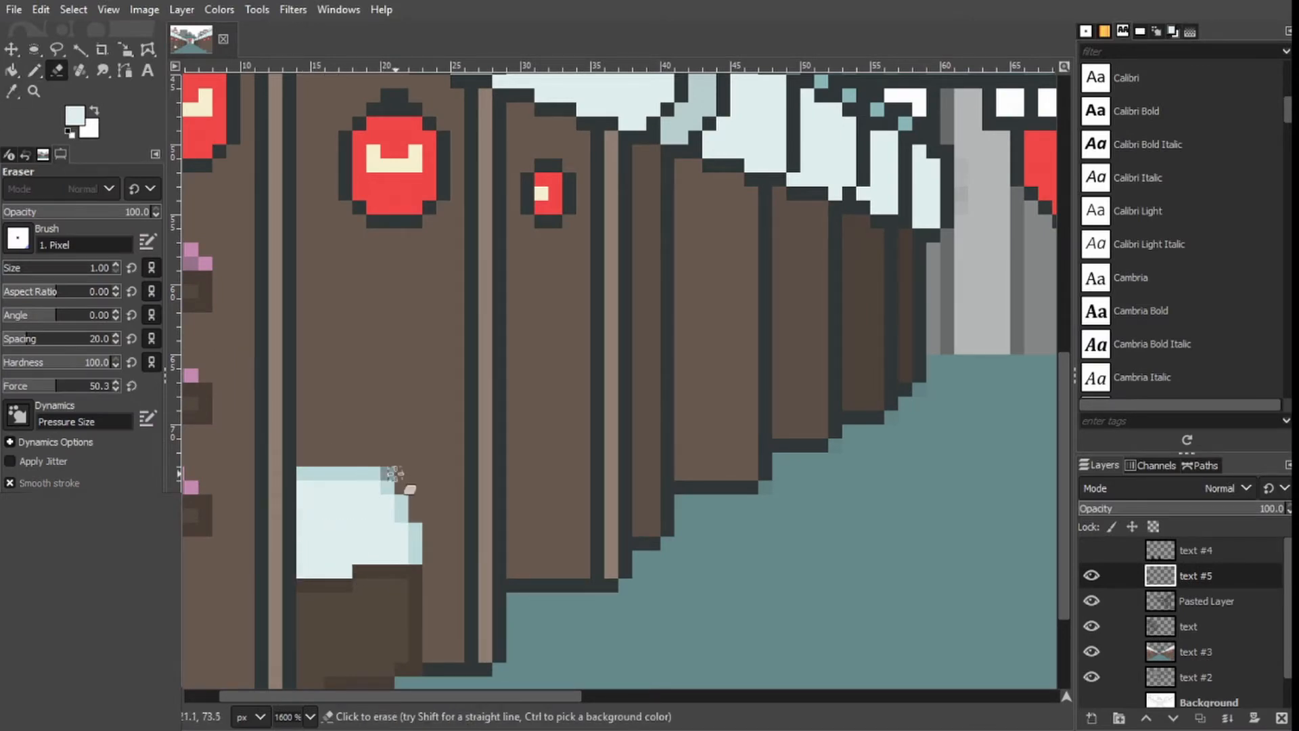
Add a small near-white highlight on the mound above the box.
{"action": "scroll", "coordinate": [406, 453], "scroll_direction": "down", "scroll_amount": 4}
{"action": "scroll", "coordinate": [426, 284], "scroll_direction": "up", "scroll_amount": 3}
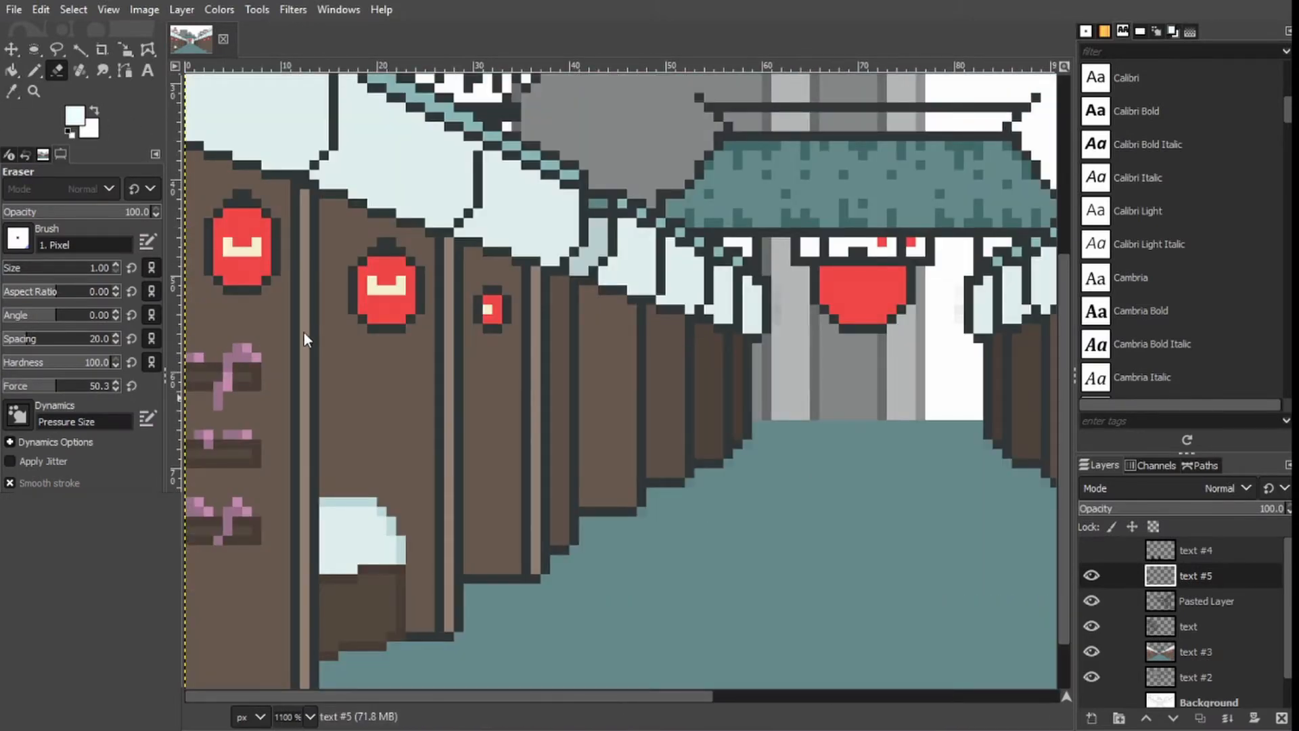
{"action": "key", "text": "n"}
{"action": "scroll", "coordinate": [377, 516], "scroll_direction": "up", "scroll_amount": 1}
{"action": "scroll", "coordinate": [385, 511], "scroll_direction": "down", "scroll_amount": 3}
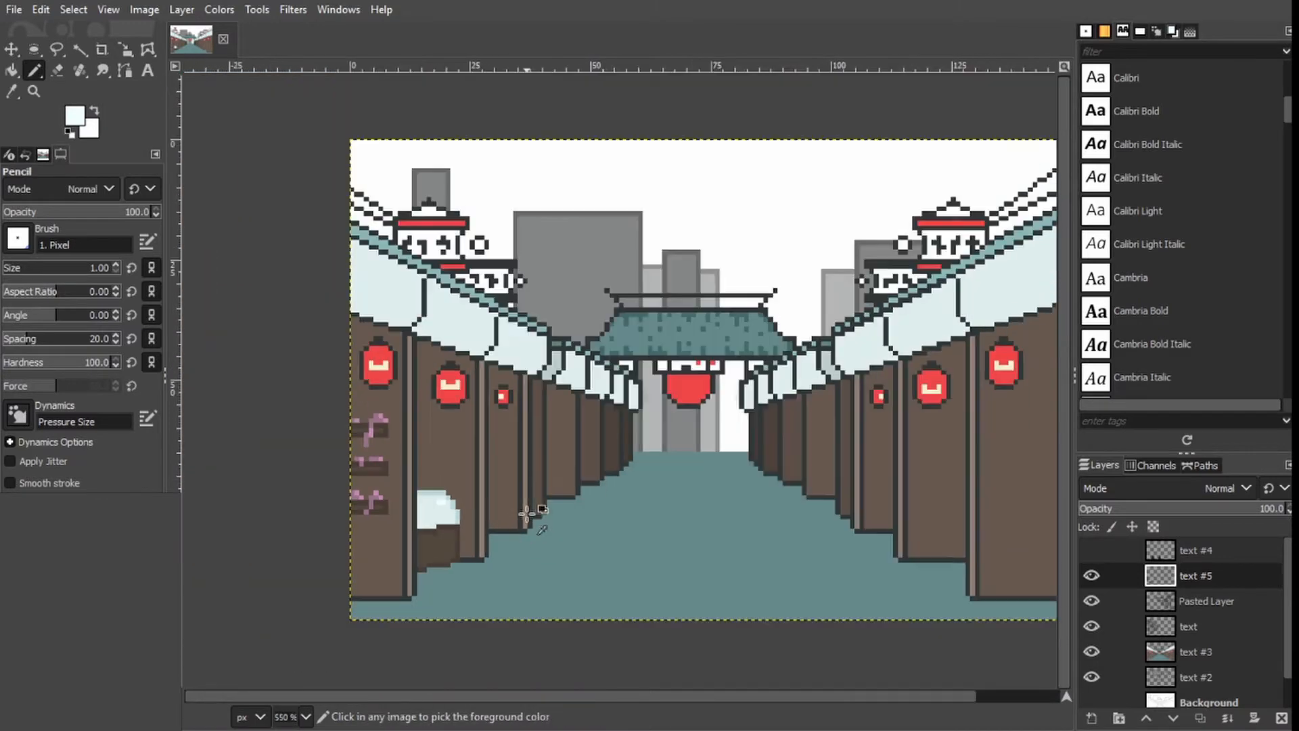
{"action": "scroll", "coordinate": [406, 500], "scroll_direction": "up", "scroll_amount": 3}
{"action": "left_click", "coordinate": [413, 393]}
{"action": "left_click", "coordinate": [456, 408], "text": "shift"}
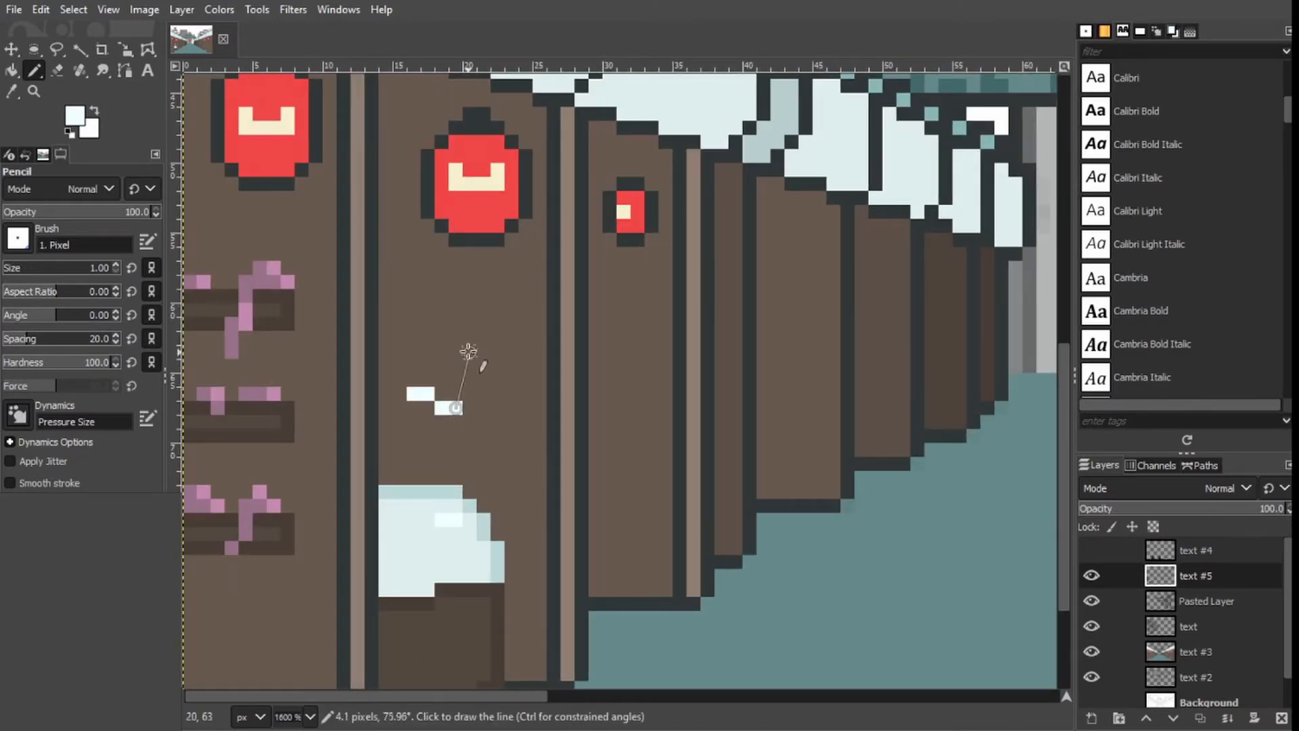
{"action": "left_click", "coordinate": [470, 324], "text": "shift"}
{"action": "key", "text": "ctrl+z"}
{"action": "key", "text": "ctrl+z"}
{"action": "key", "text": "ctrl+z"}
Draw a solid near-white sign, 6 by 6 pixels, on the second left stall wall between the lantern and the mound.
{"action": "left_click", "coordinate": [400, 309]}
{"action": "left_click", "coordinate": [400, 379], "text": "shift"}
{"action": "left_click", "coordinate": [470, 379], "text": "shift"}
{"action": "left_click", "coordinate": [470, 309], "text": "shift"}
{"action": "left_click", "coordinate": [406, 309], "text": "shift"}
{"action": "key", "text": "shift+b"}
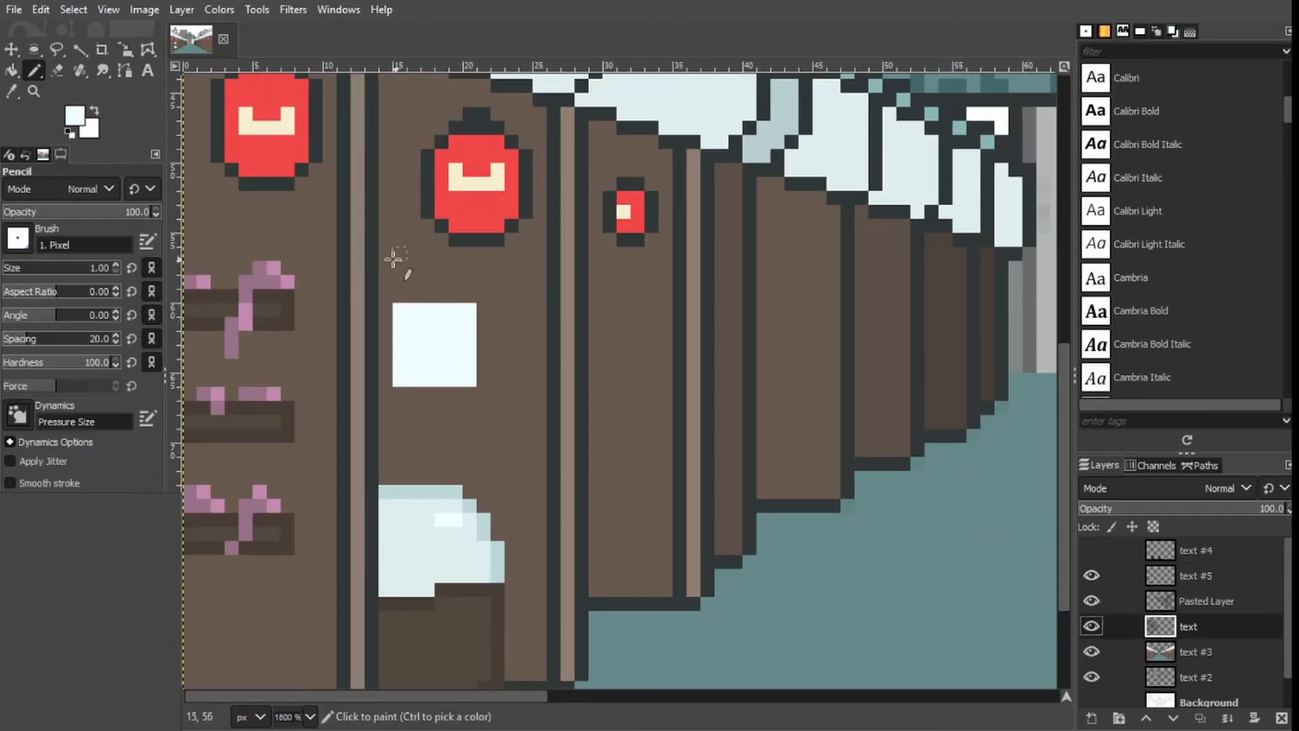
Return to layer text #5 and draw lettering-like marks on the white sign in the dark outline colour.
{"action": "left_click", "coordinate": [371, 271], "text": "ctrl"}
{"action": "key", "text": "Page_Up"}
{"action": "key", "text": "Page_Up"}
{"action": "left_click", "coordinate": [414, 324]}
{"action": "left_click_drag", "start_coordinate": [441, 324], "coordinate": [455, 324]}
{"action": "left_click_drag", "start_coordinate": [413, 353], "coordinate": [427, 352]}
{"action": "left_click", "coordinate": [455, 353]}
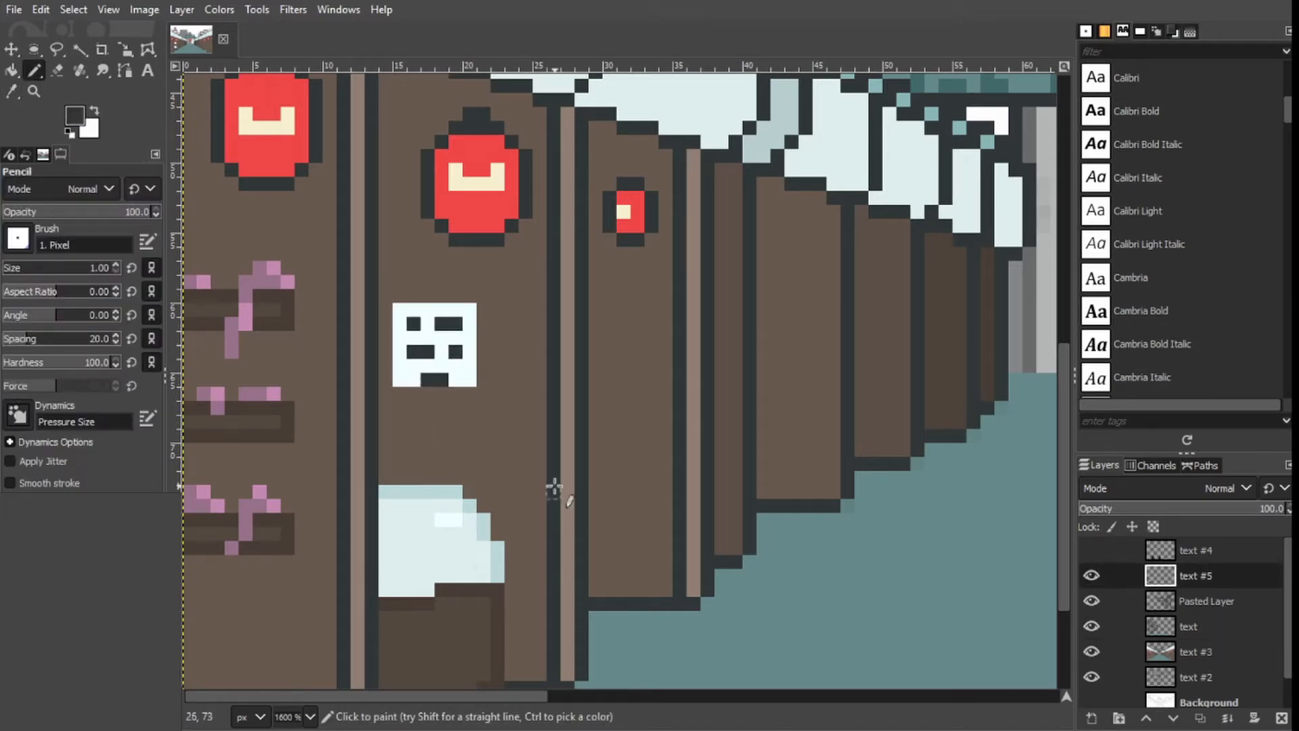
Pick up the box's dark brown and draw a one-pixel frame around the white sign.
{"action": "scroll", "coordinate": [553, 487], "scroll_direction": "down", "scroll_amount": 3}
{"action": "scroll", "coordinate": [617, 435], "scroll_direction": "up", "scroll_amount": 3}
{"action": "left_click", "coordinate": [522, 634], "text": "ctrl"}
{"action": "left_click", "coordinate": [434, 433]}
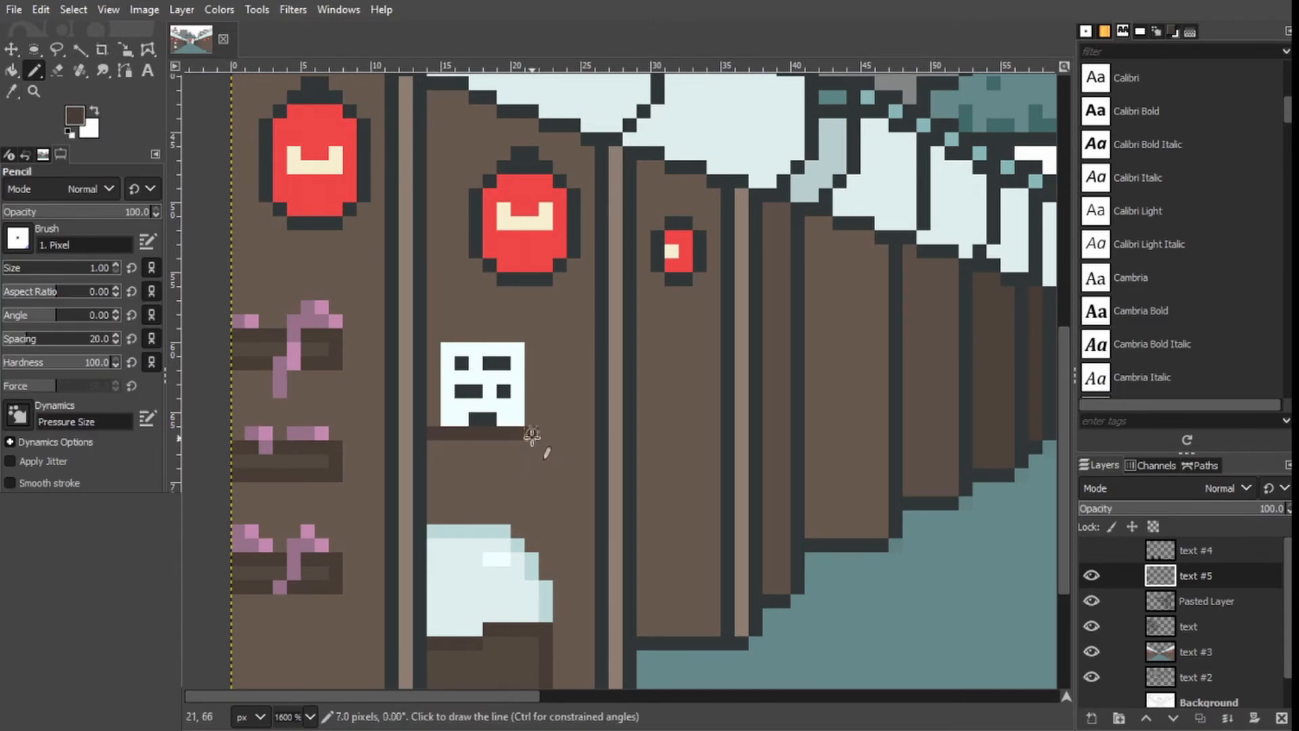
{"action": "left_click", "coordinate": [532, 336], "text": "shift"}
{"action": "left_click", "coordinate": [433, 335], "text": "shift"}
{"action": "left_click", "coordinate": [434, 423], "text": "shift"}
Draw a vertical dark brown line down the box to separate its front and side faces.
{"action": "scroll", "coordinate": [763, 399], "scroll_direction": "down", "scroll_amount": 2}
{"action": "left_click_drag", "start_coordinate": [591, 699], "coordinate": [761, 700]}
{"action": "scroll", "coordinate": [496, 594], "scroll_direction": "up", "scroll_amount": 1}
{"action": "left_click", "coordinate": [305, 502]}
{"action": "left_click", "coordinate": [305, 571], "text": "shift"}
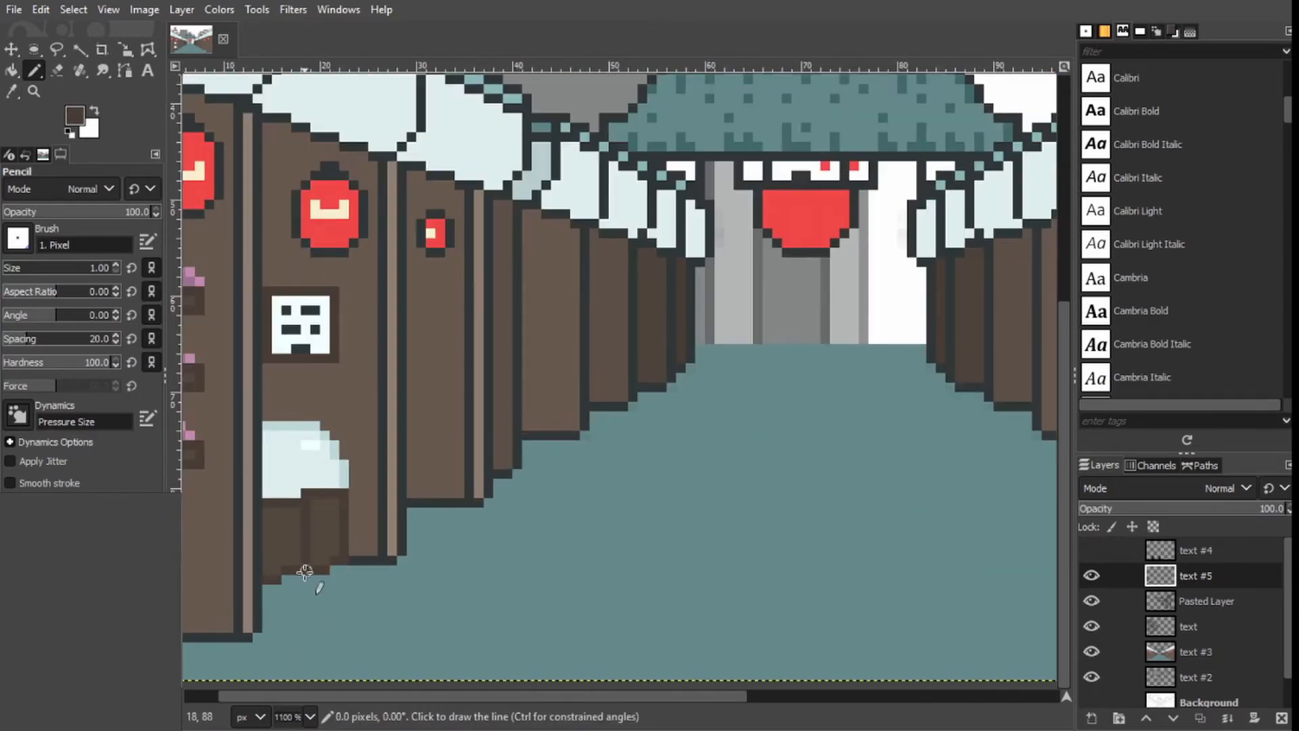
Draw a dark brown frame about 15 by 17 pixels on the nearest right wall, running out to the canvas border.
{"action": "scroll", "coordinate": [305, 571], "scroll_direction": "down", "scroll_amount": 2}
{"action": "scroll", "coordinate": [873, 474], "scroll_direction": "up", "scroll_amount": 1}
{"action": "left_click", "coordinate": [859, 400]}
{"action": "left_click", "coordinate": [860, 512], "text": "shift"}
{"action": "left_click", "coordinate": [958, 513], "text": "shift"}
{"action": "left_click", "coordinate": [859, 400]}
{"action": "left_click", "coordinate": [966, 400], "text": "shift"}
Set the foreground colour to cream and fill the inside of the frame on the nearest right wall.
{"action": "scroll", "coordinate": [875, 291], "scroll_direction": "up", "scroll_amount": 1}
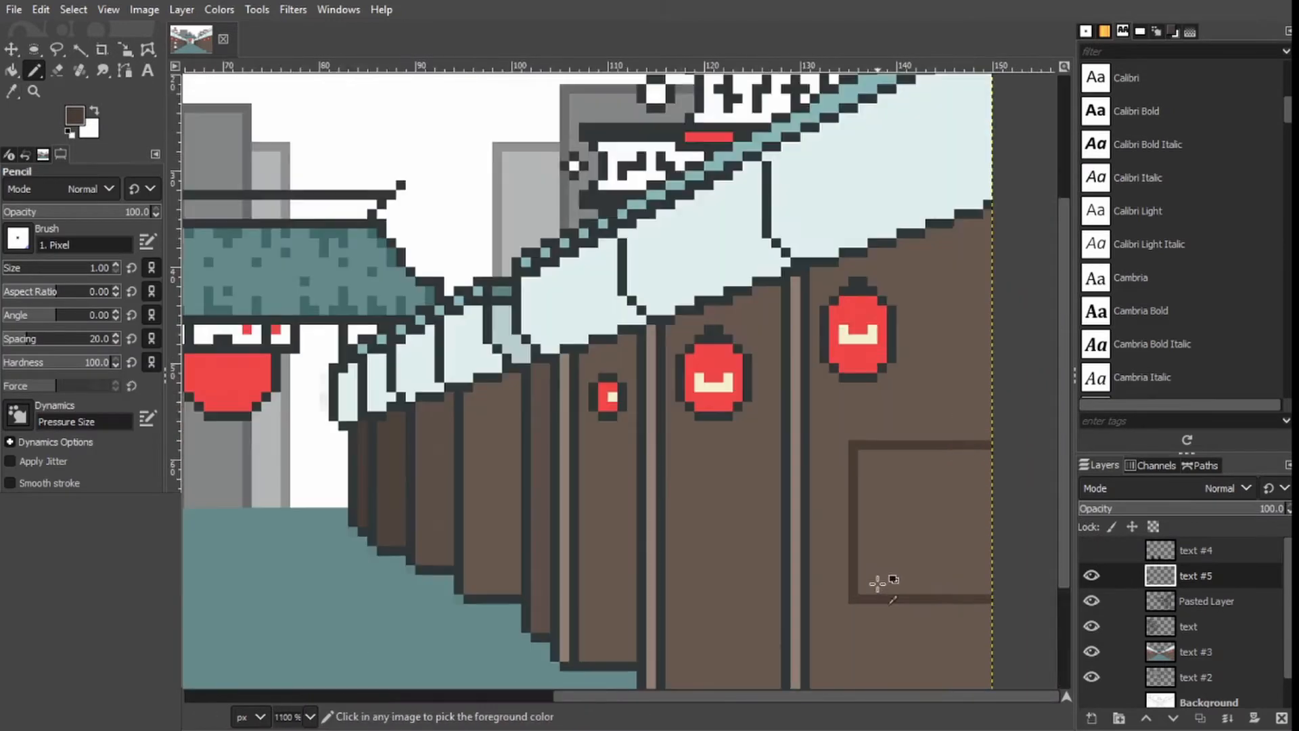
{"action": "scroll", "coordinate": [878, 583], "scroll_direction": "down", "scroll_amount": 3}
{"action": "left_click", "coordinate": [75, 115]}
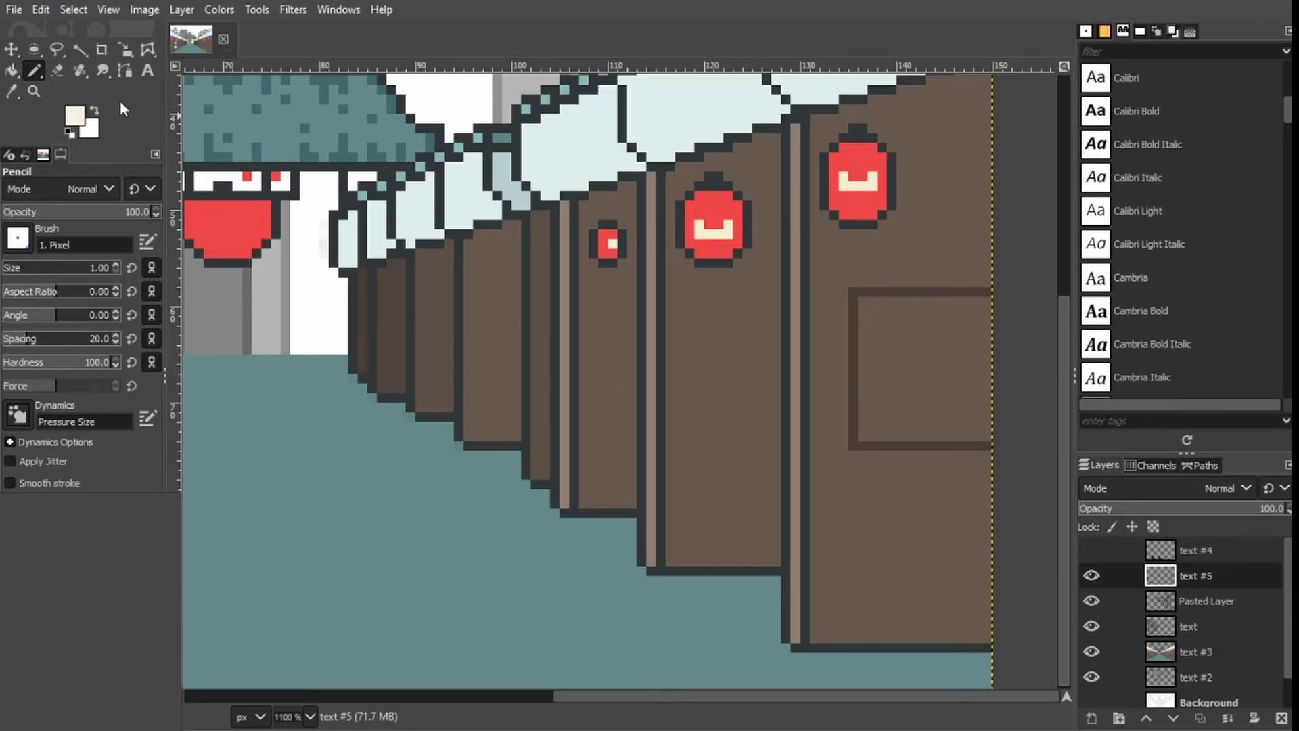
{"action": "key", "text": "shift+b"}
{"action": "left_click", "coordinate": [921, 369]}
{"action": "scroll", "coordinate": [920, 368], "scroll_direction": "up", "scroll_amount": 2}
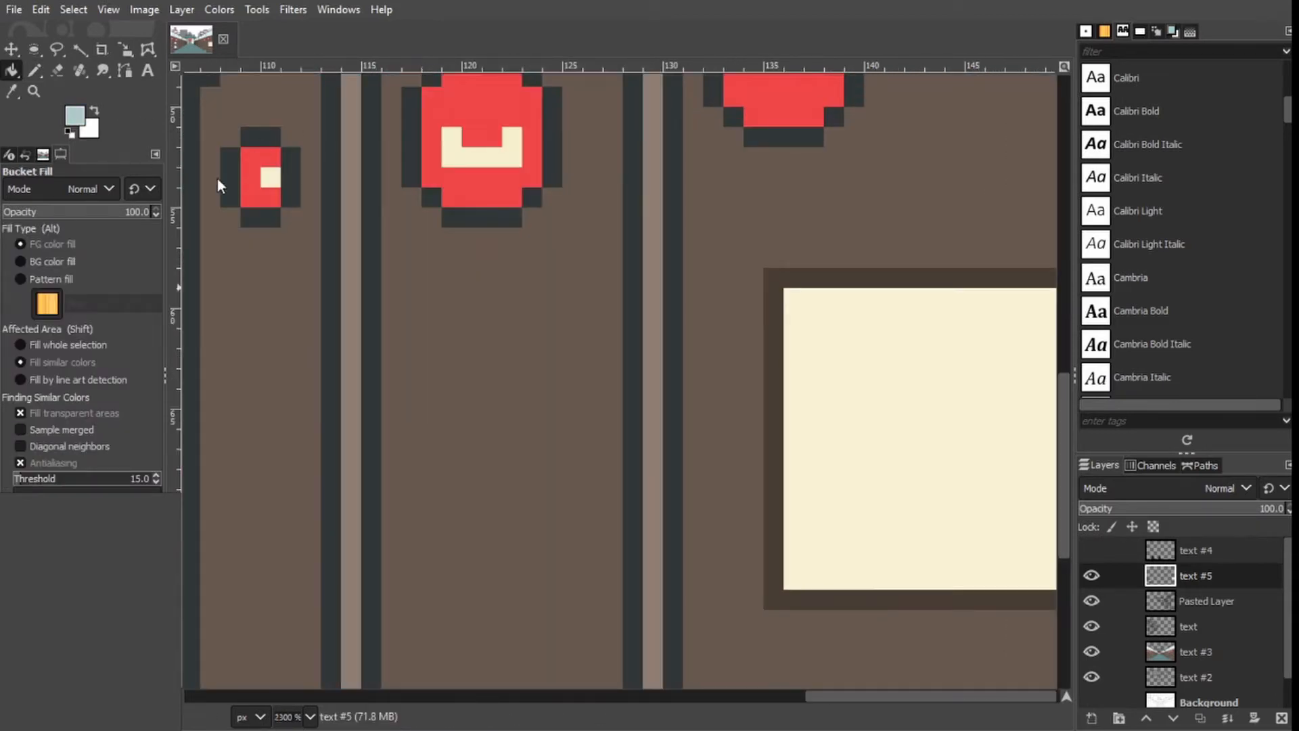
{"action": "left_click", "coordinate": [34, 70]}
{"action": "left_click_drag", "start_coordinate": [915, 520], "coordinate": [774, 460]}
{"action": "scroll", "coordinate": [823, 419], "scroll_direction": "down", "scroll_amount": 1}
{"action": "key", "text": "ctrl+z"}
{"action": "scroll", "coordinate": [844, 488], "scroll_direction": "down", "scroll_amount": 1}
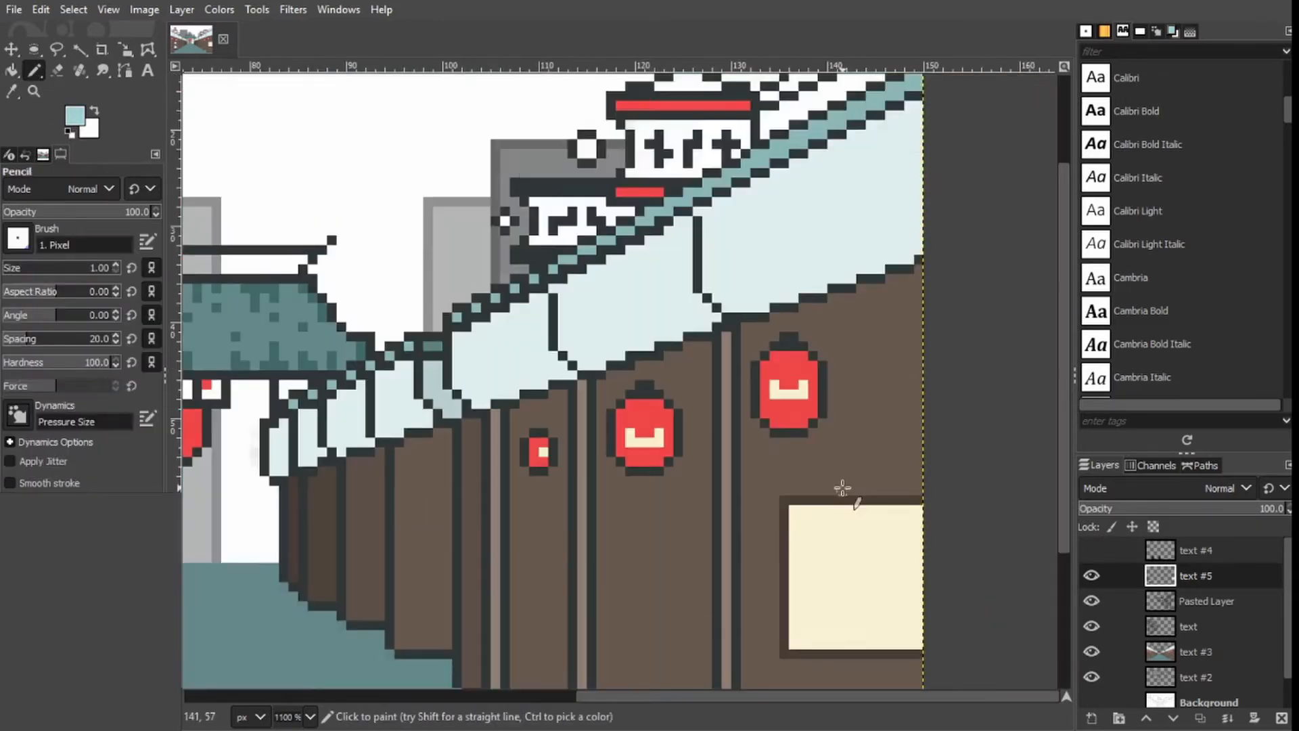
Draw a curling wave outline across the cream picture in light blue and fill the area beneath it.
{"action": "scroll", "coordinate": [845, 490], "scroll_direction": "up", "scroll_amount": 2}
{"action": "mouse_move", "coordinate": [979, 453]}
{"action": "left_mouse_down"}
{"action": "mouse_move", "coordinate": [816, 328]}
{"action": "mouse_move", "coordinate": [899, 266]}
{"action": "mouse_move", "coordinate": [734, 257]}
{"action": "left_mouse_up"}
{"action": "key", "text": "shift+b"}
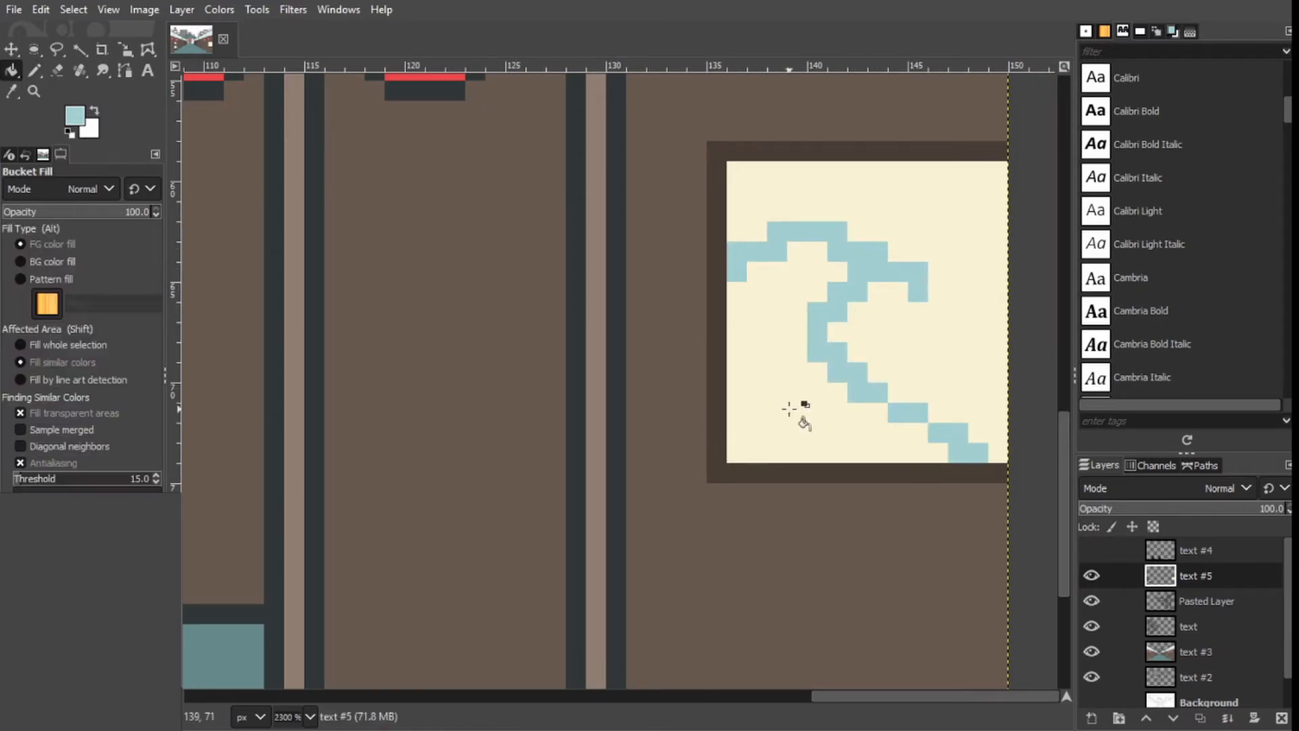
{"action": "left_click", "coordinate": [798, 406]}
{"action": "key", "text": "n"}
{"action": "left_click_drag", "start_coordinate": [978, 435], "coordinate": [1000, 452]}
Pick up the picture's cream and trim the inner curl and tip of the wave with it.
{"action": "left_click", "coordinate": [947, 264], "text": "ctrl"}
{"action": "mouse_move", "coordinate": [917, 272]}
{"action": "left_mouse_down"}
{"action": "mouse_move", "coordinate": [917, 292]}
{"action": "mouse_move", "coordinate": [818, 331]}
{"action": "left_mouse_up"}
{"action": "left_click_drag", "start_coordinate": [838, 352], "coordinate": [877, 393]}
Dot very pale blue foam along the wave's inner curl, tip and lower crest.
{"action": "left_click", "coordinate": [785, 338], "text": "ctrl"}
{"action": "left_click", "coordinate": [11, 70]}
{"action": "left_click", "coordinate": [34, 71]}
{"action": "left_click", "coordinate": [898, 292]}
{"action": "left_click", "coordinate": [817, 292]}
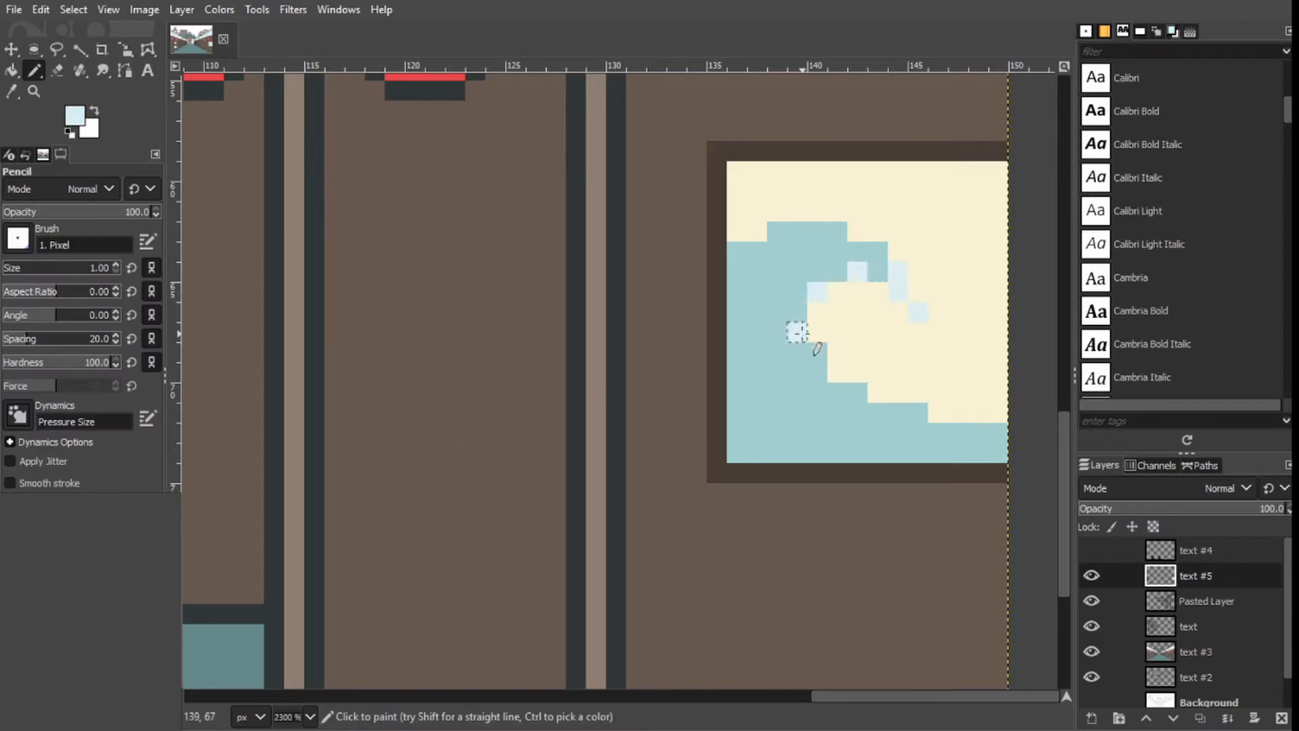
{"action": "left_click_drag", "start_coordinate": [797, 331], "coordinate": [817, 352]}
{"action": "left_click_drag", "start_coordinate": [978, 434], "coordinate": [998, 452]}
{"action": "left_click", "coordinate": [918, 412]}
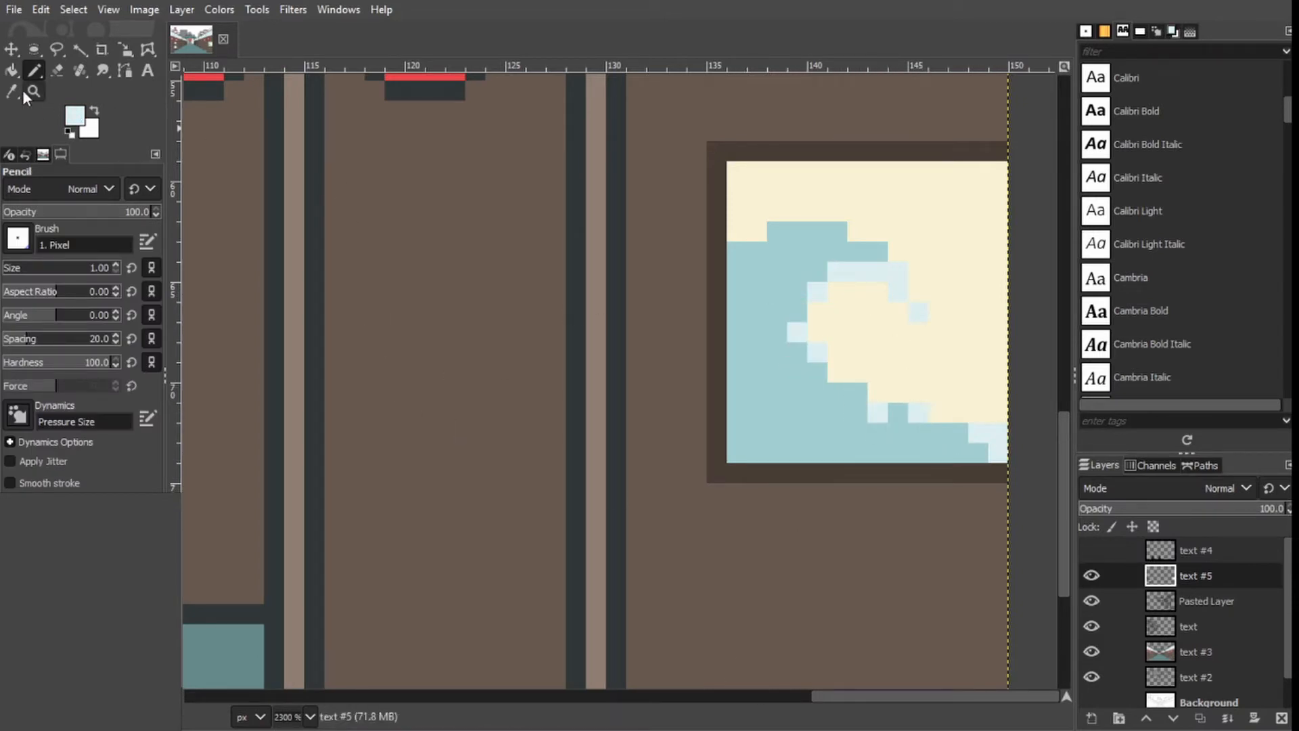
Shade the wave's lower corner, crest and outer edge with a darker greyish blue.
{"action": "left_click", "coordinate": [12, 90]}
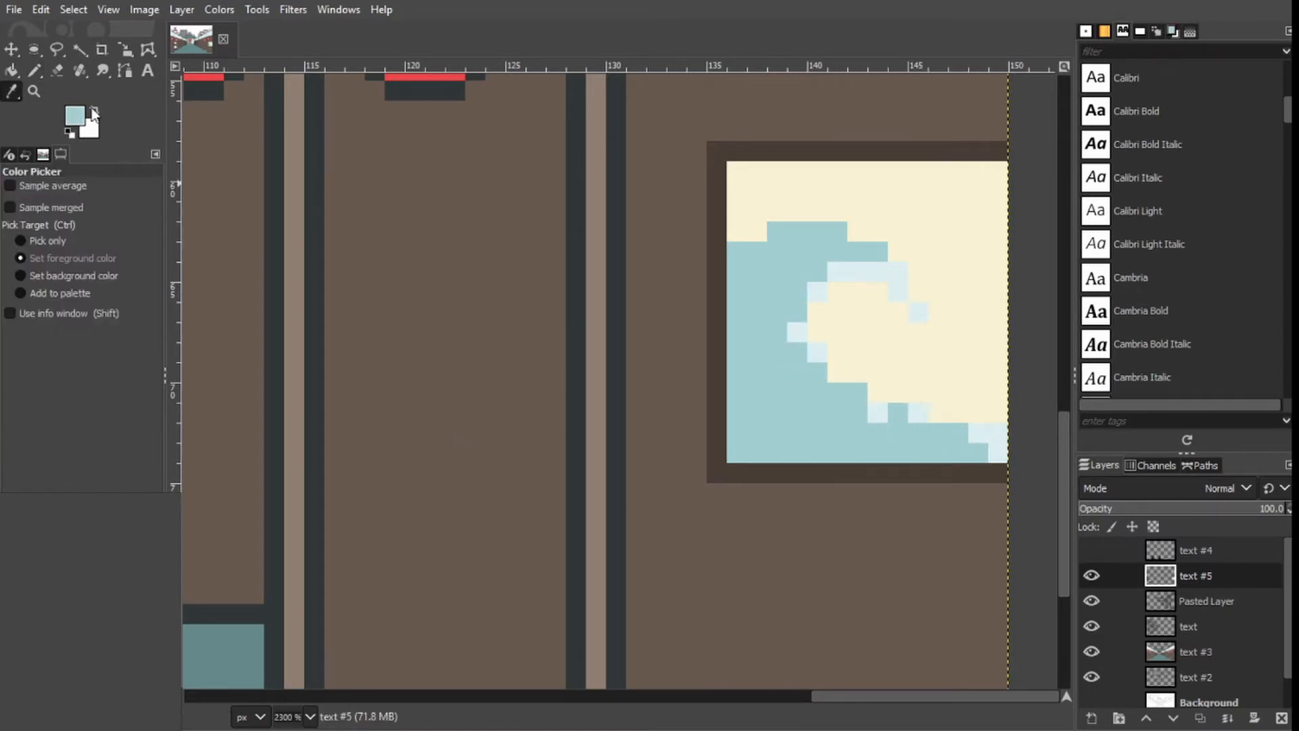
{"action": "left_click", "coordinate": [34, 71]}
{"action": "mouse_move", "coordinate": [757, 453]}
{"action": "left_mouse_down"}
{"action": "mouse_move", "coordinate": [728, 400]}
{"action": "mouse_move", "coordinate": [768, 415]}
{"action": "left_mouse_up"}
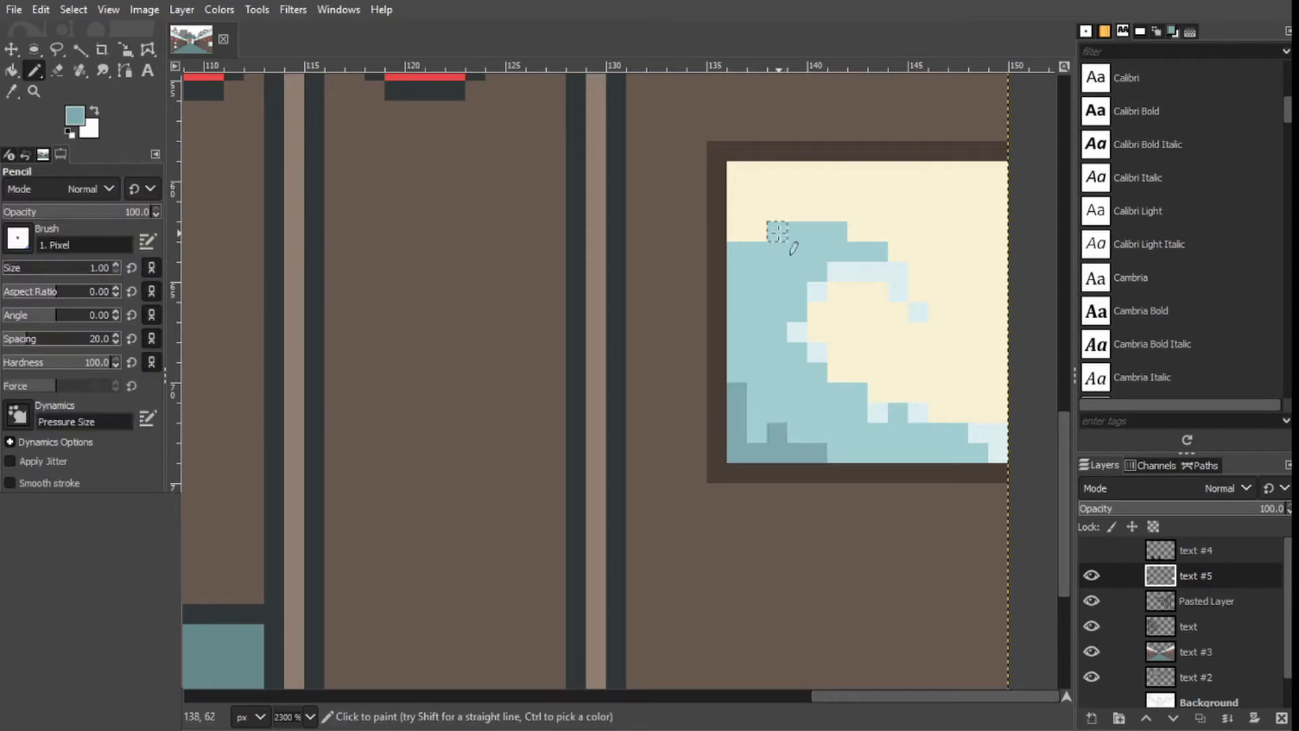
{"action": "left_click_drag", "start_coordinate": [778, 232], "coordinate": [737, 252]}
{"action": "left_click", "coordinate": [737, 293]}
Draw a dark sagging string under the awning on the nearest right wall, above the lantern.
{"action": "scroll", "coordinate": [796, 385], "scroll_direction": "down", "scroll_amount": 5}
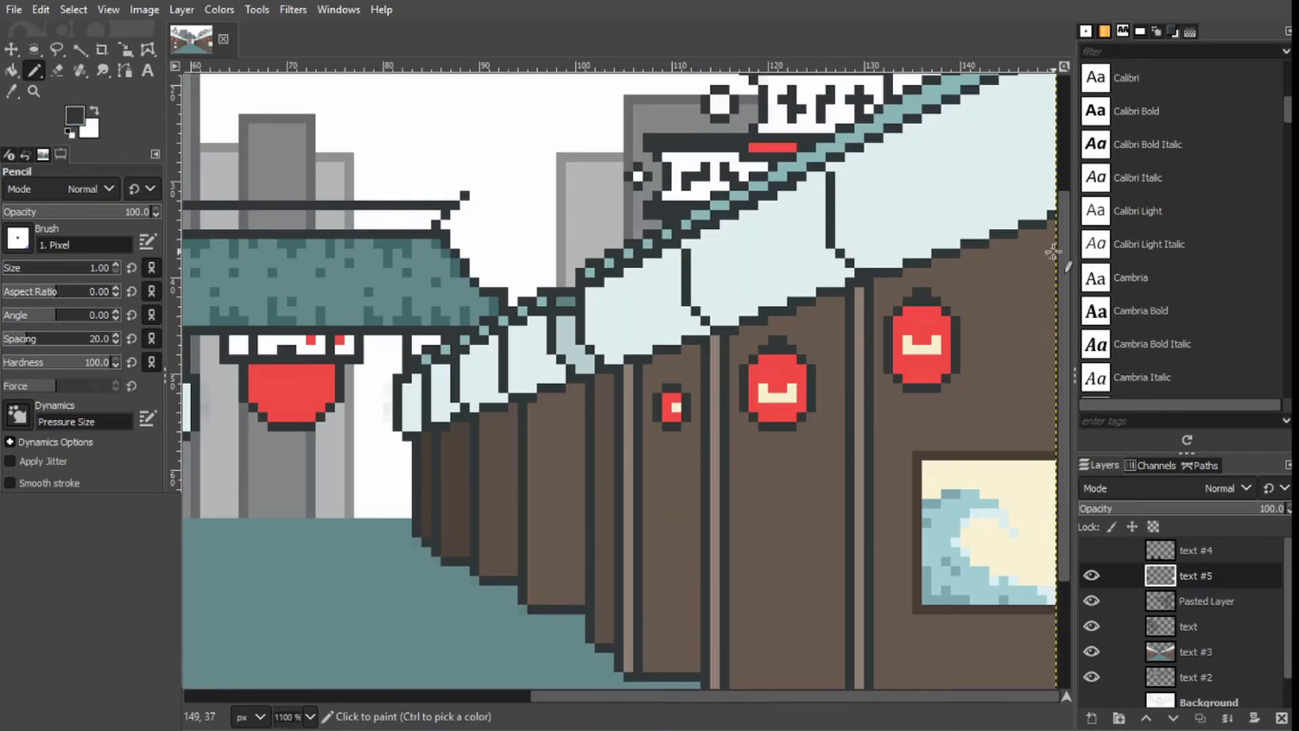
{"action": "left_click", "coordinate": [978, 260], "text": "ctrl"}
{"action": "left_click_drag", "start_coordinate": [978, 259], "coordinate": [1002, 278]}
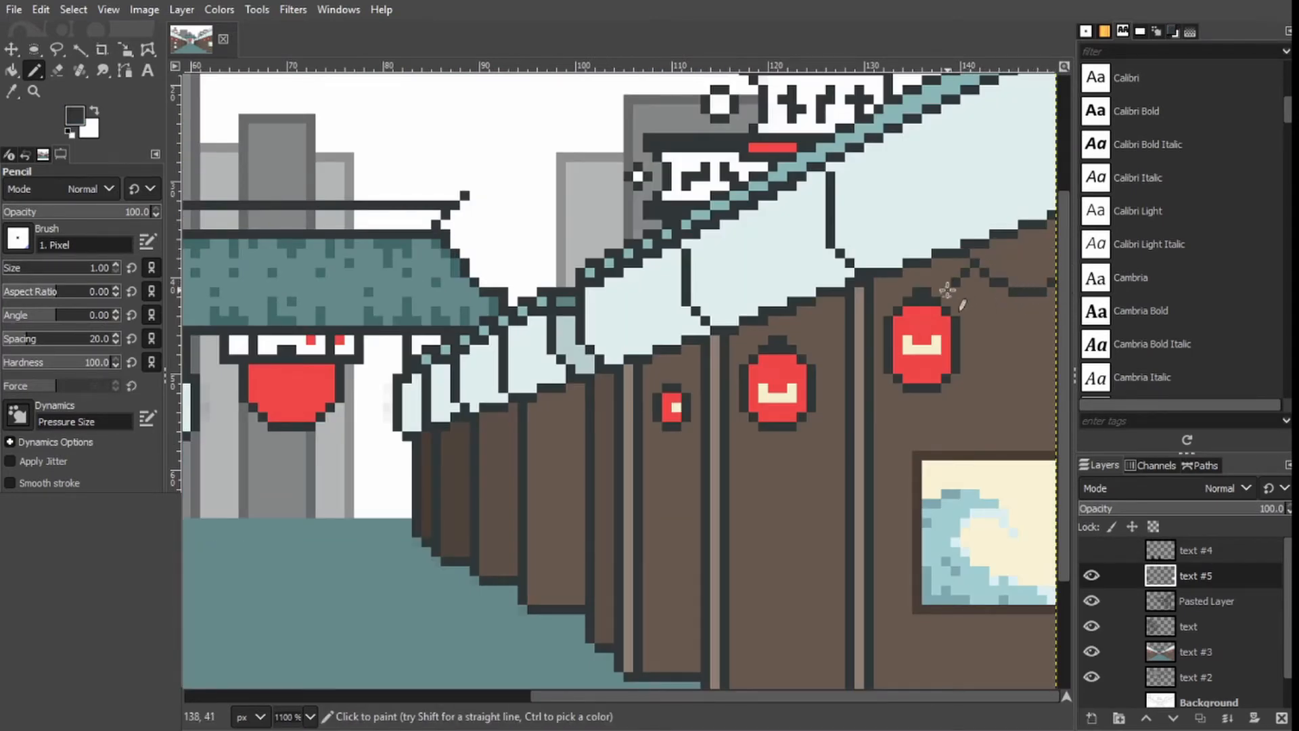
Pick up the picture's cream and place single-pixel lights along the dark string.
{"action": "left_click", "coordinate": [1006, 464], "text": "ctrl"}
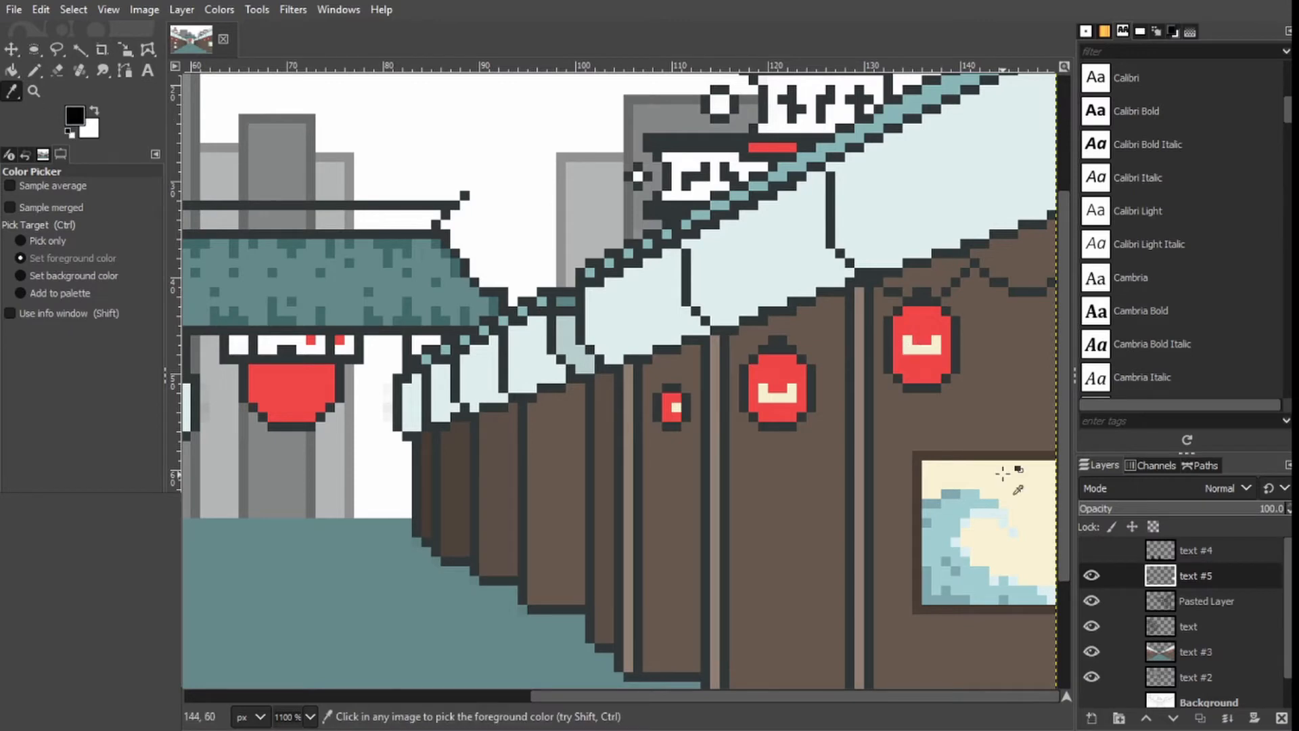
{"action": "left_click", "coordinate": [1051, 292]}
{"action": "left_click", "coordinate": [1022, 302]}
{"action": "left_click", "coordinate": [984, 282]}
{"action": "scroll", "coordinate": [957, 288], "scroll_direction": "down", "scroll_amount": 2}
{"action": "scroll", "coordinate": [533, 491], "scroll_direction": "up", "scroll_amount": 1}
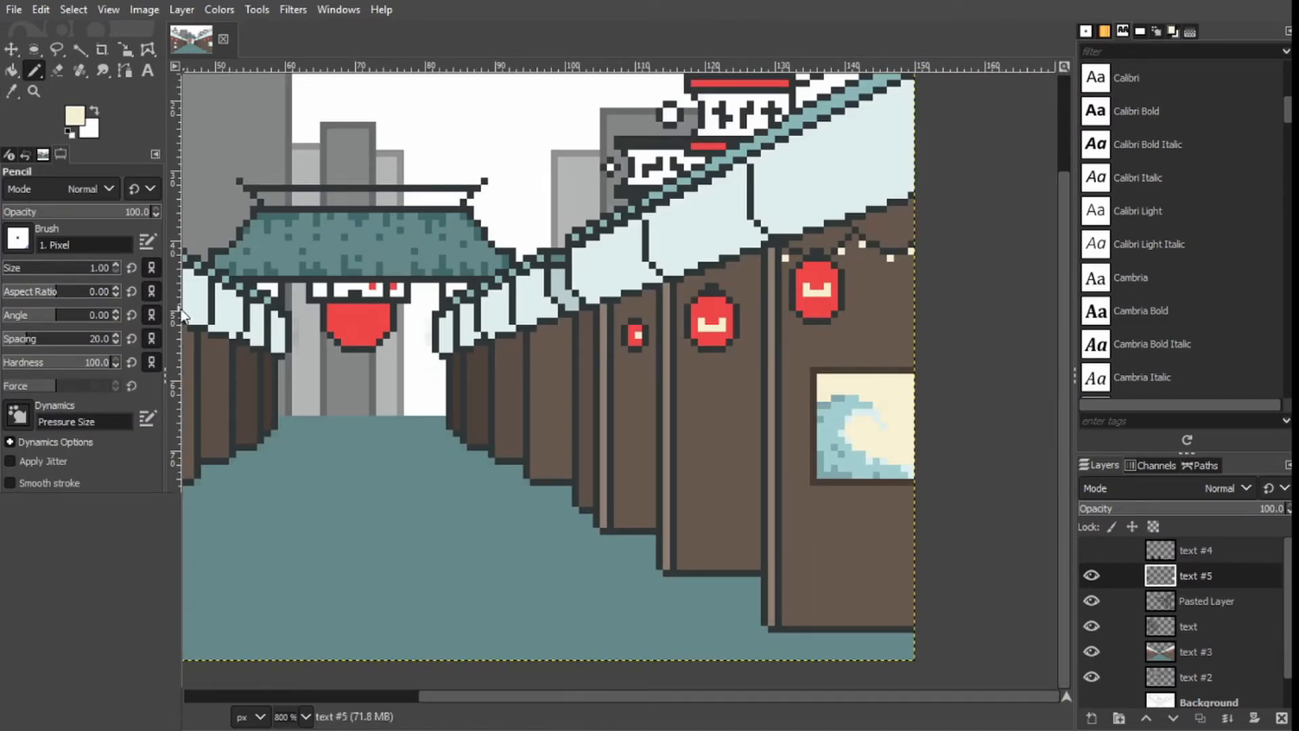
{"action": "left_click", "coordinate": [855, 566]}
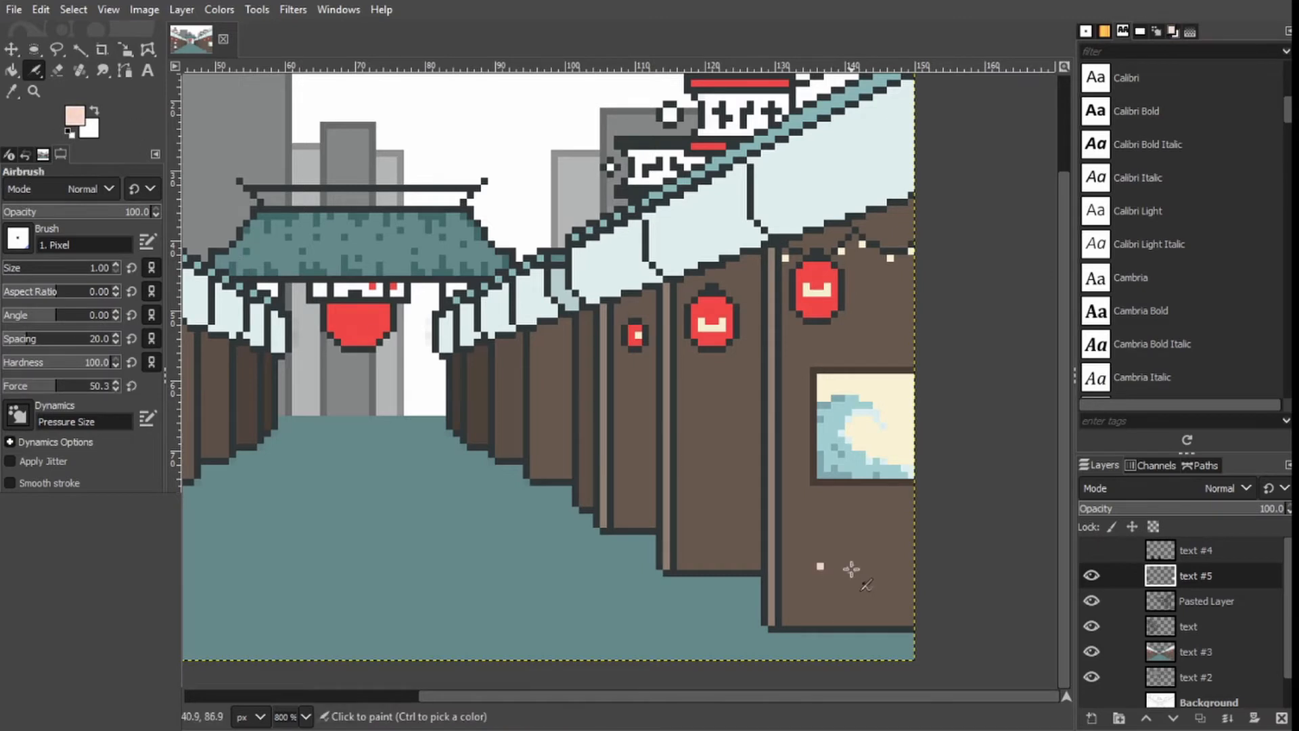
{"action": "left_click", "coordinate": [820, 566]}
{"action": "key", "text": "ctrl+z"}
{"action": "key", "text": "ctrl+z"}
Outline and fill a pale pink flowerpot about 11 pixels wide and 8 high at the base of the nearest right wall.
{"action": "mouse_move", "coordinate": [814, 586]}
{"action": "left_mouse_down"}
{"action": "mouse_move", "coordinate": [875, 602]}
{"action": "mouse_move", "coordinate": [866, 633]}
{"action": "mouse_move", "coordinate": [814, 629]}
{"action": "left_mouse_up"}
{"action": "left_click", "coordinate": [12, 73]}
{"action": "left_click", "coordinate": [839, 611]}
Shade the right side of the flowerpot's rim and body with a darker pink.
{"action": "scroll", "coordinate": [633, 488], "scroll_direction": "down", "scroll_amount": 1}
{"action": "scroll", "coordinate": [638, 489], "scroll_direction": "up", "scroll_amount": 2}
{"action": "scroll", "coordinate": [705, 615], "scroll_direction": "down", "scroll_amount": 1}
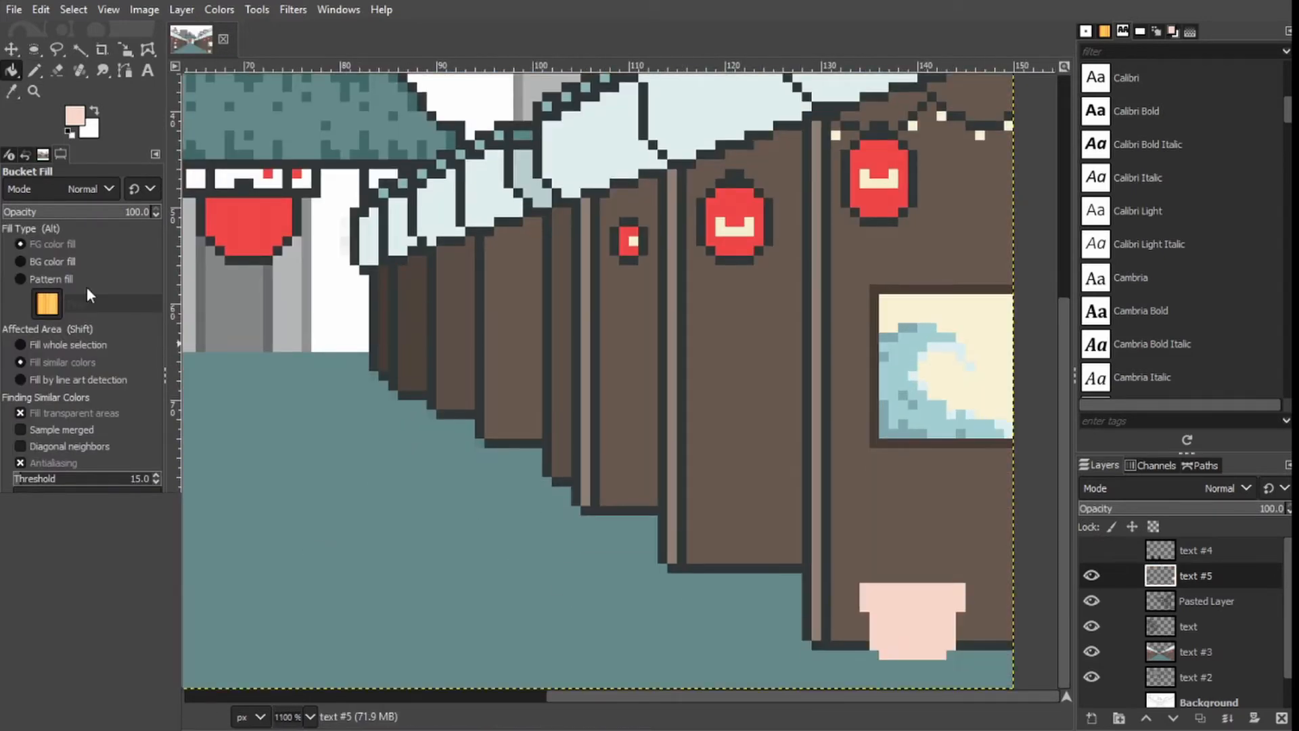
{"action": "left_click", "coordinate": [34, 71]}
{"action": "left_click_drag", "start_coordinate": [961, 587], "coordinate": [951, 656]}
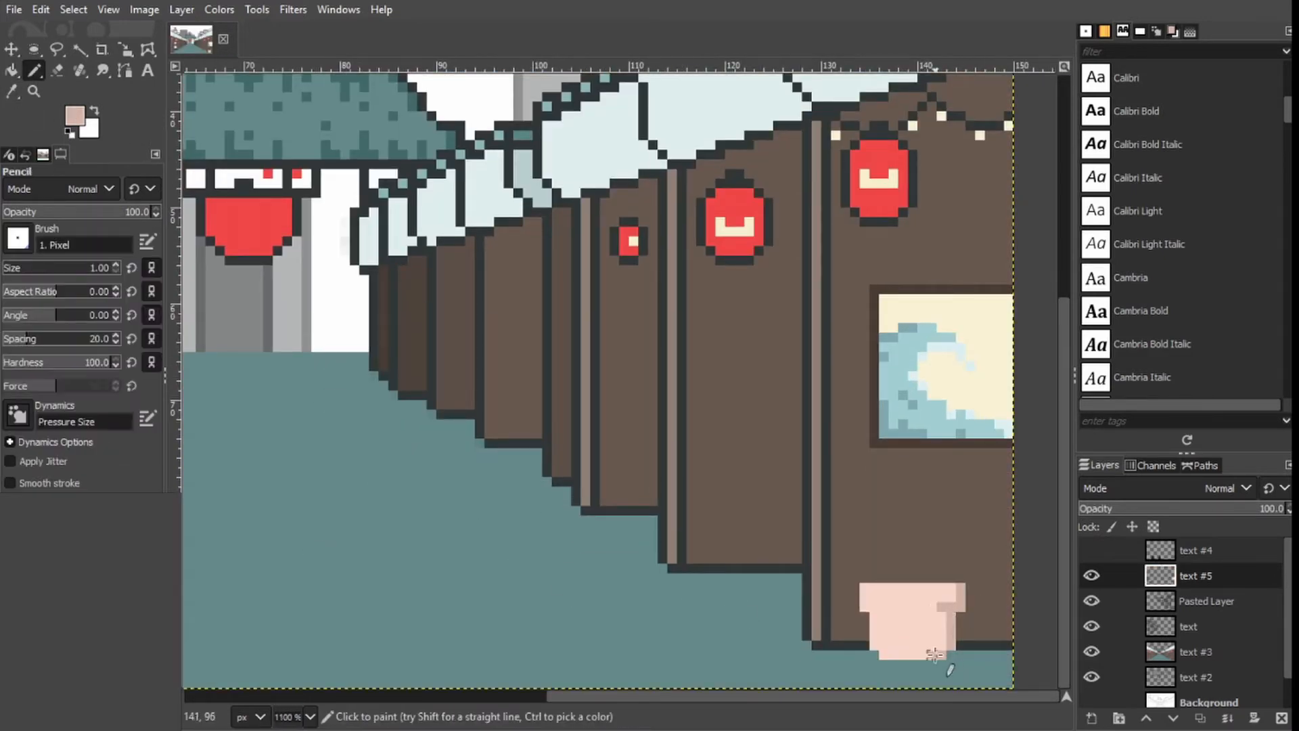
Shade beneath the flowerpot's rim in darker pink and draw two long, curving grey-green leaves growing out of the pot.
{"action": "left_click_drag", "start_coordinate": [874, 608], "coordinate": [885, 617]}
{"action": "key", "text": "ctrl+z"}
{"action": "left_click", "coordinate": [202, 122], "text": "ctrl"}
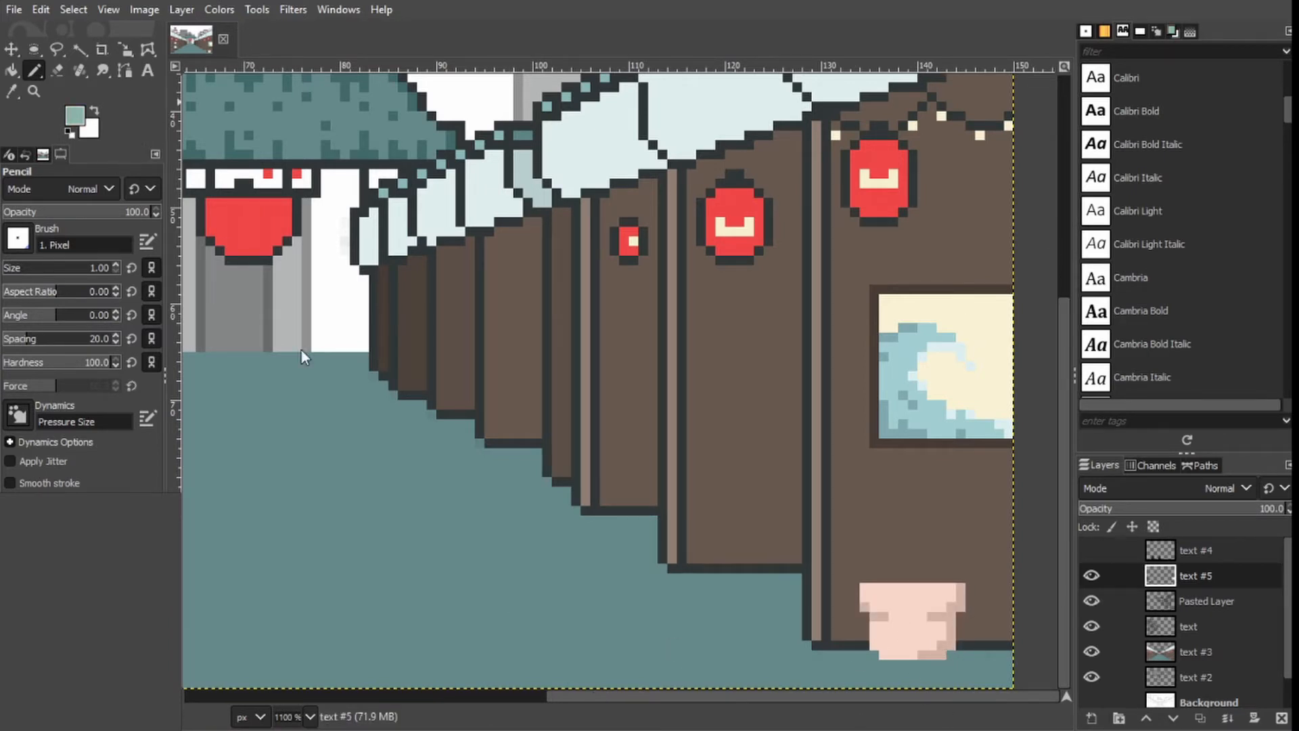
{"action": "mouse_move", "coordinate": [903, 581]}
{"action": "left_mouse_down"}
{"action": "mouse_move", "coordinate": [822, 424]}
{"action": "mouse_move", "coordinate": [733, 434]}
{"action": "mouse_move", "coordinate": [855, 448]}
{"action": "mouse_move", "coordinate": [738, 434]}
{"action": "left_mouse_up"}
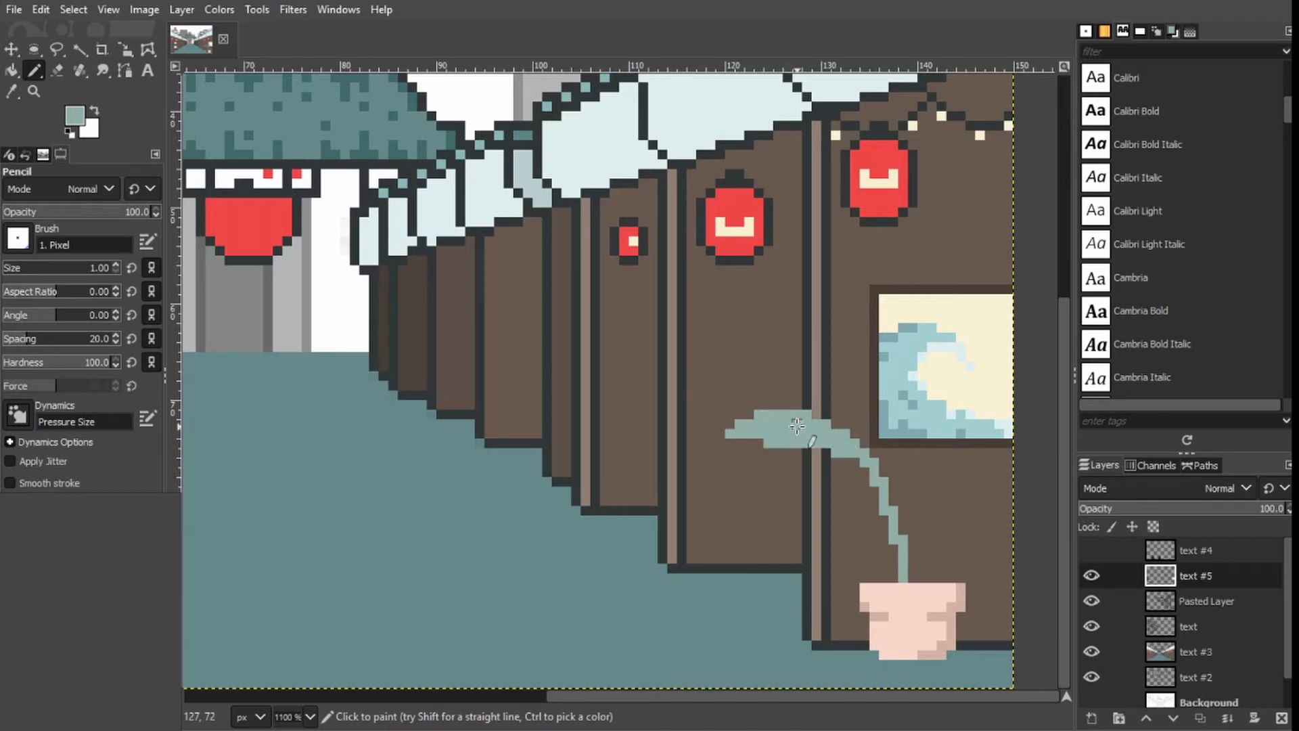
{"action": "left_click_drag", "start_coordinate": [914, 578], "coordinate": [981, 394]}
{"action": "left_click_drag", "start_coordinate": [981, 395], "coordinate": [963, 453]}
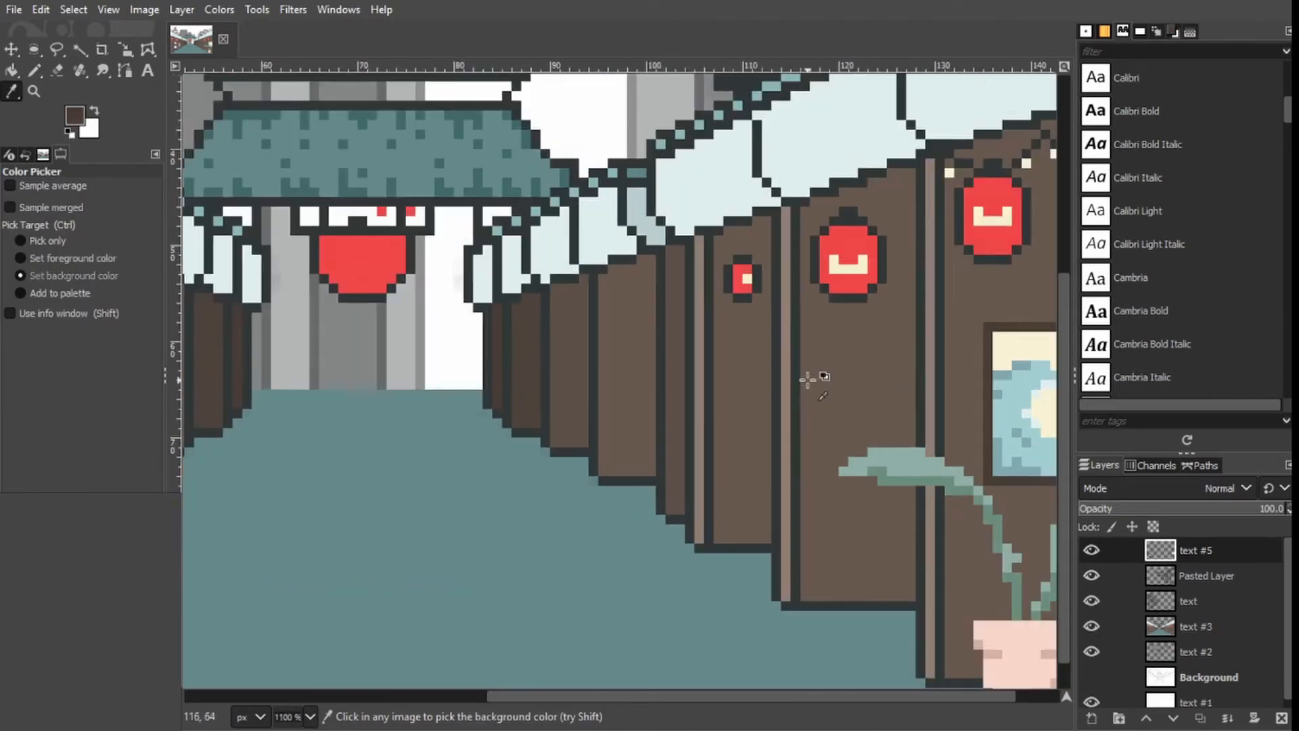
Draw a dark brown poster frame about 11 pixels wide and 18 high below the middle lantern on the right side.
{"action": "scroll", "coordinate": [817, 380], "scroll_direction": "up", "scroll_amount": 1}
{"action": "left_click", "coordinate": [742, 264]}
{"action": "left_click", "coordinate": [601, 263], "text": "shift"}
{"action": "left_click", "coordinate": [602, 501], "text": "shift"}
{"action": "left_click", "coordinate": [743, 501], "text": "shift"}
Pick up a bluish white, close the open side of the poster frame and fill its interior.
{"action": "key", "text": "o"}
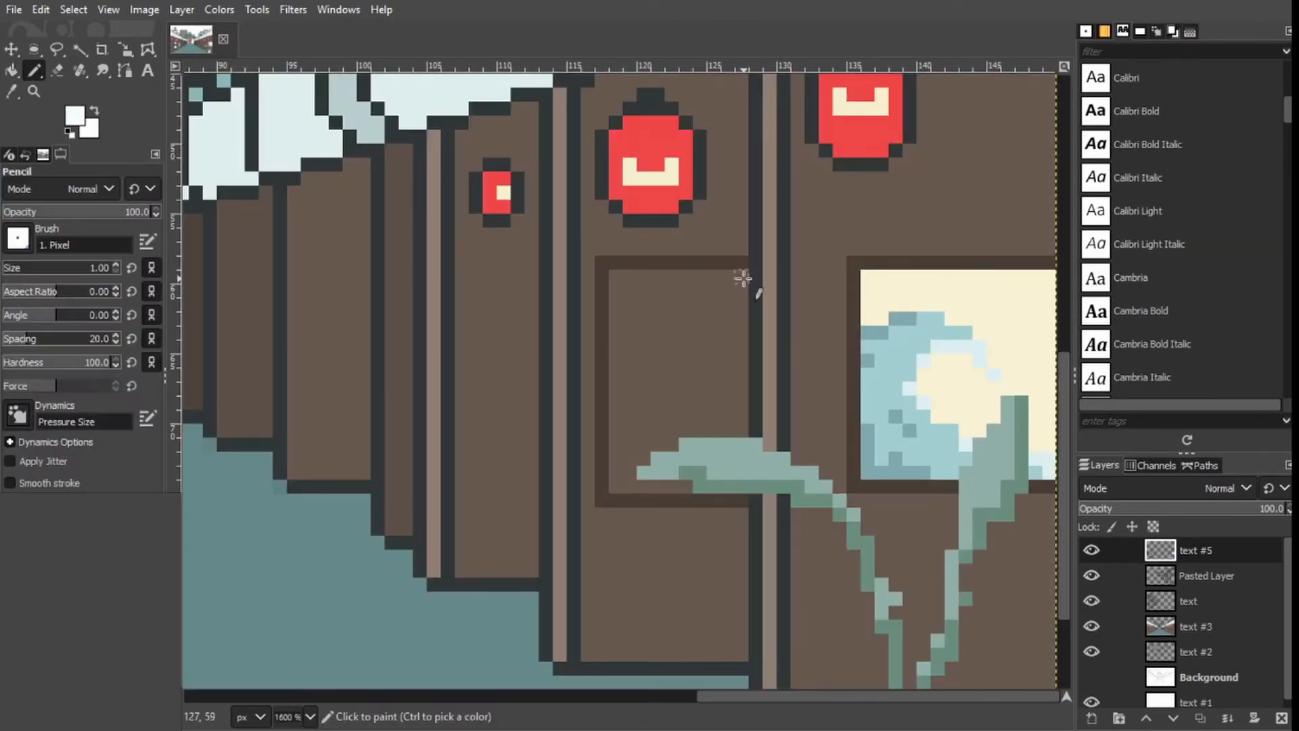
{"action": "left_click_drag", "start_coordinate": [745, 282], "coordinate": [743, 439]}
{"action": "key", "text": "shift+b"}
{"action": "left_click", "coordinate": [609, 455]}
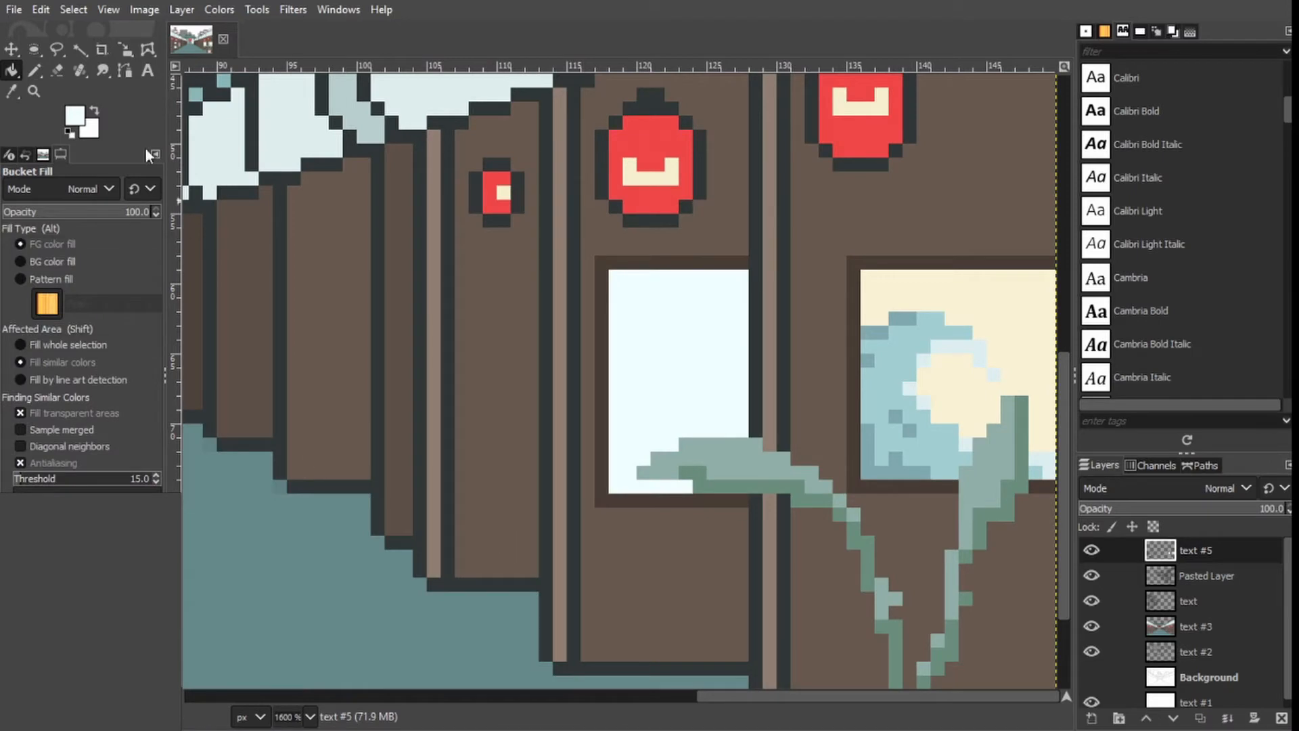
Draw a dark green sushi-like shape with a peach filling in the upper part of the white poster.
{"action": "key", "text": "n"}
{"action": "mouse_move", "coordinate": [606, 322]}
{"action": "left_mouse_down"}
{"action": "mouse_move", "coordinate": [672, 318]}
{"action": "mouse_move", "coordinate": [672, 345]}
{"action": "mouse_move", "coordinate": [628, 347]}
{"action": "left_mouse_up"}
{"action": "left_click", "coordinate": [239, 249], "text": "ctrl"}
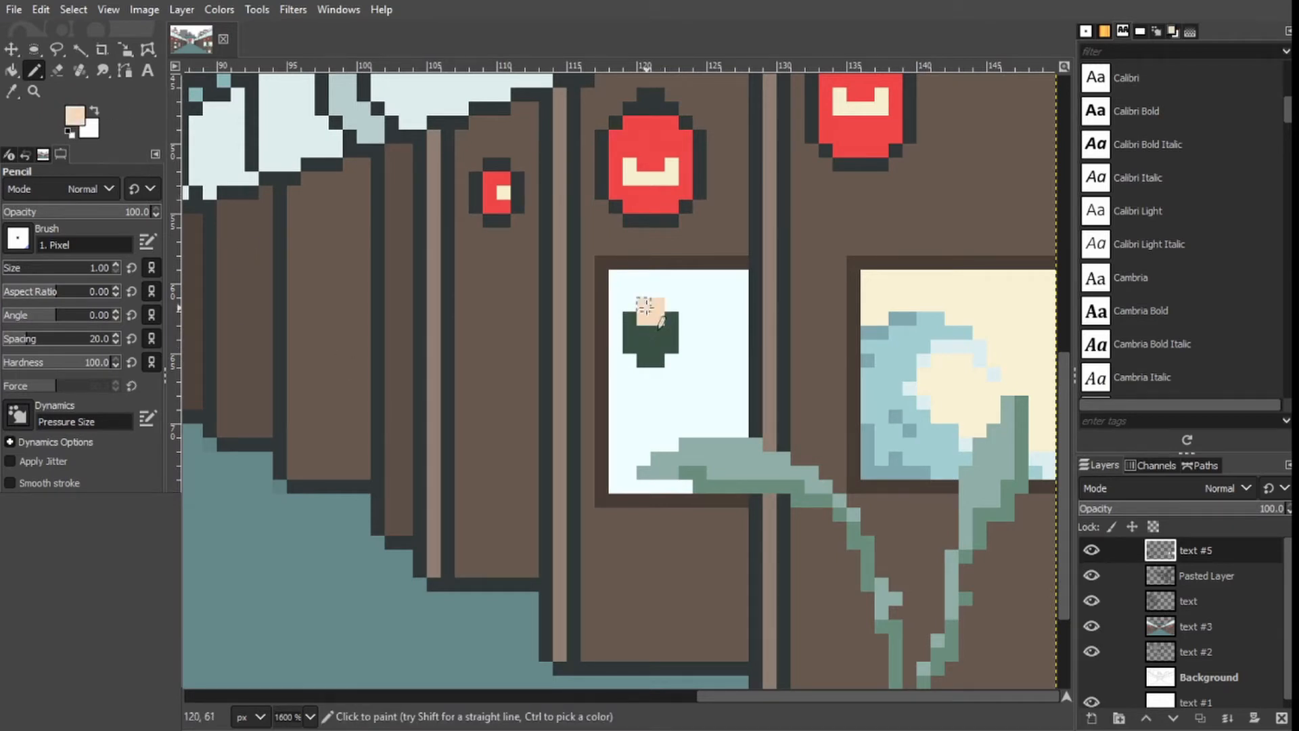
{"action": "key", "text": "ctrl+z"}
{"action": "key", "text": "ctrl+z"}
Cap the upper sushi shape in dark green and draw a matching one below it with a pink filling.
{"action": "key", "text": "o"}
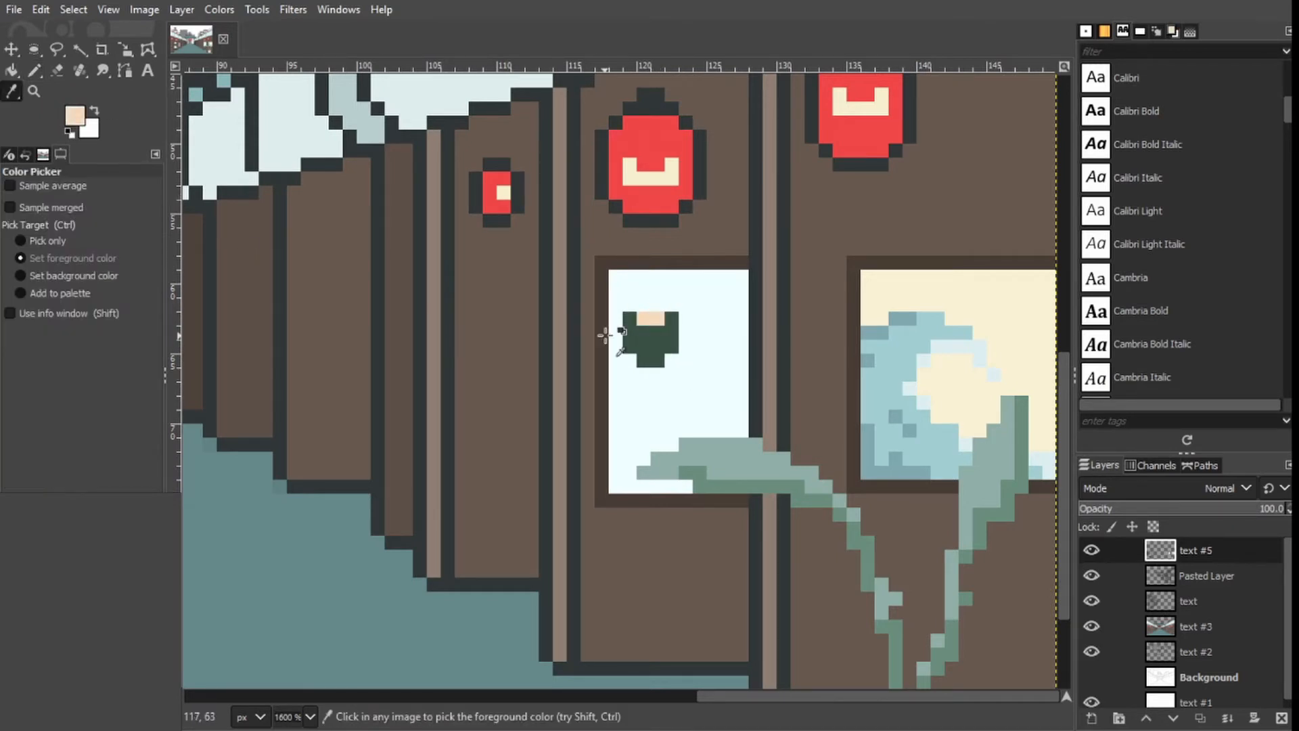
{"action": "left_click", "coordinate": [629, 336]}
{"action": "key", "text": "n"}
{"action": "left_click_drag", "start_coordinate": [643, 305], "coordinate": [651, 306]}
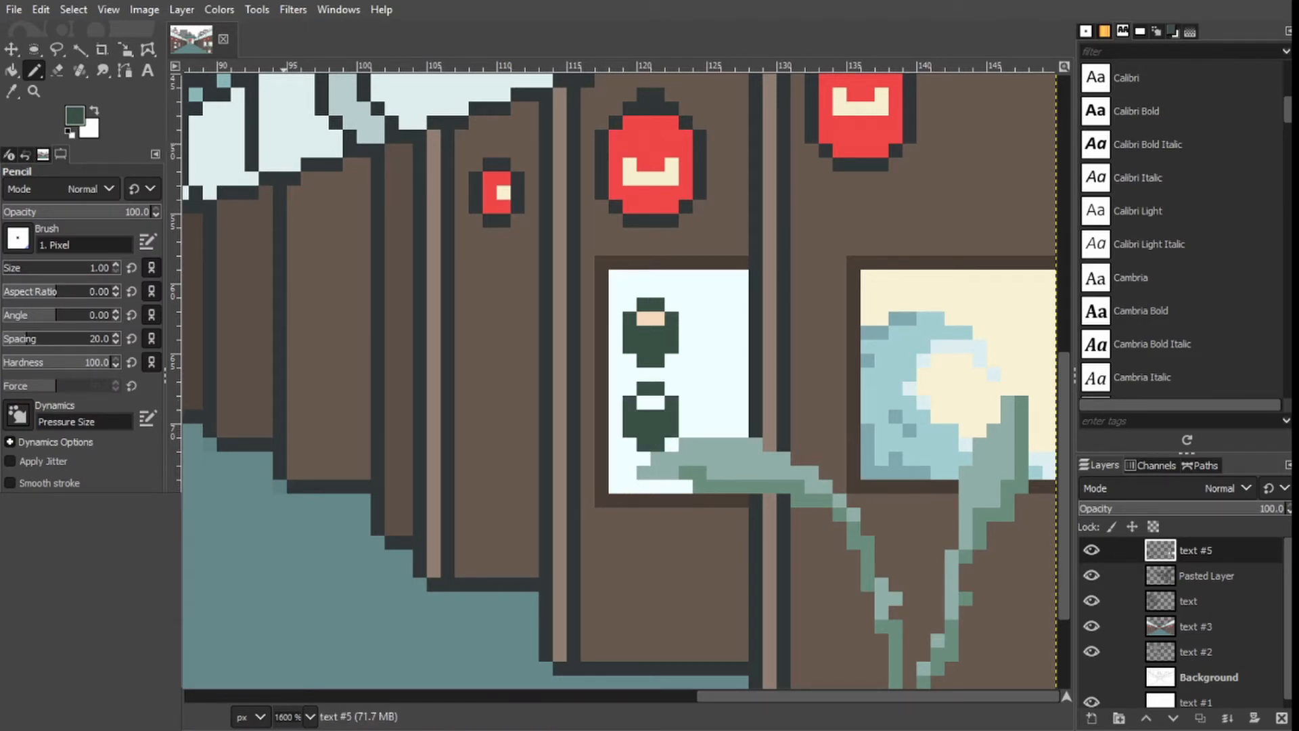
{"action": "left_click", "coordinate": [249, 157], "text": "ctrl"}
{"action": "left_click", "coordinate": [651, 401]}
Draw short dark lines of varying length beside the two sushi shapes as the poster's text.
{"action": "key", "text": "o"}
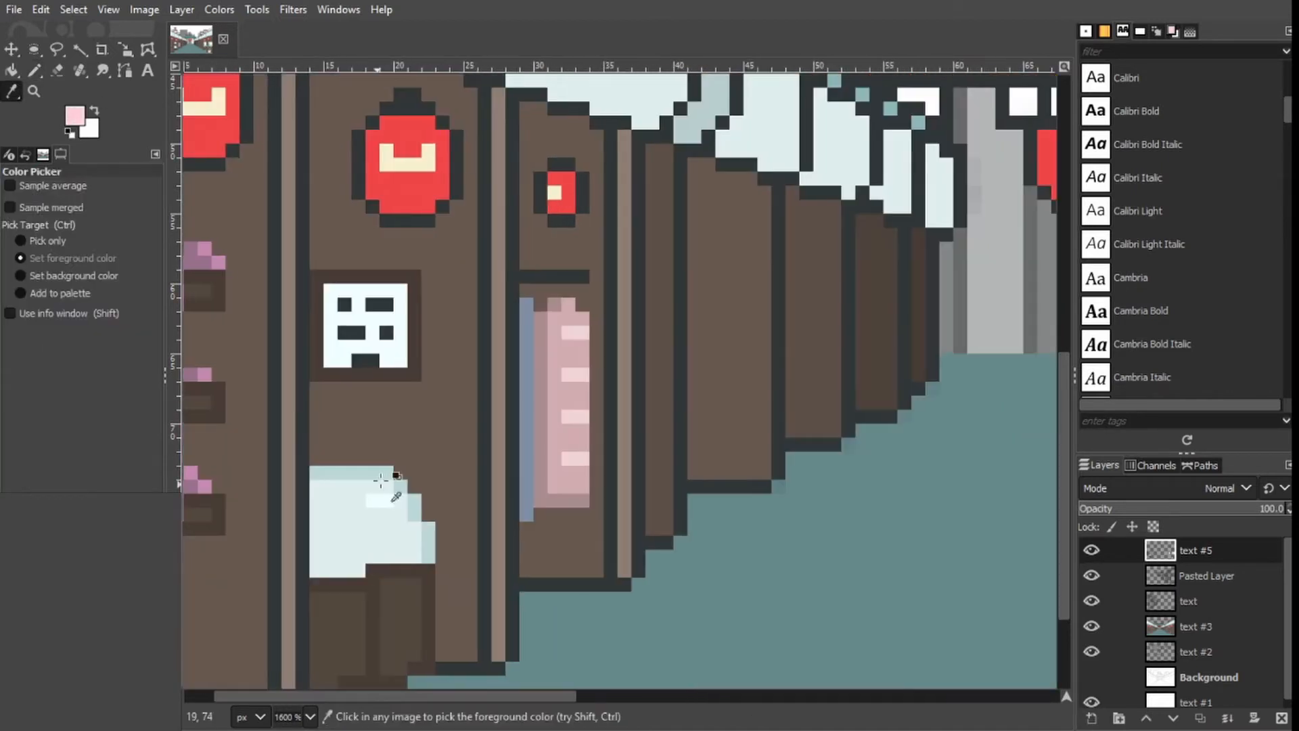
{"action": "left_click", "coordinate": [270, 177]}
{"action": "key", "text": "n"}
{"action": "left_click_drag", "start_coordinate": [698, 332], "coordinate": [740, 333]}
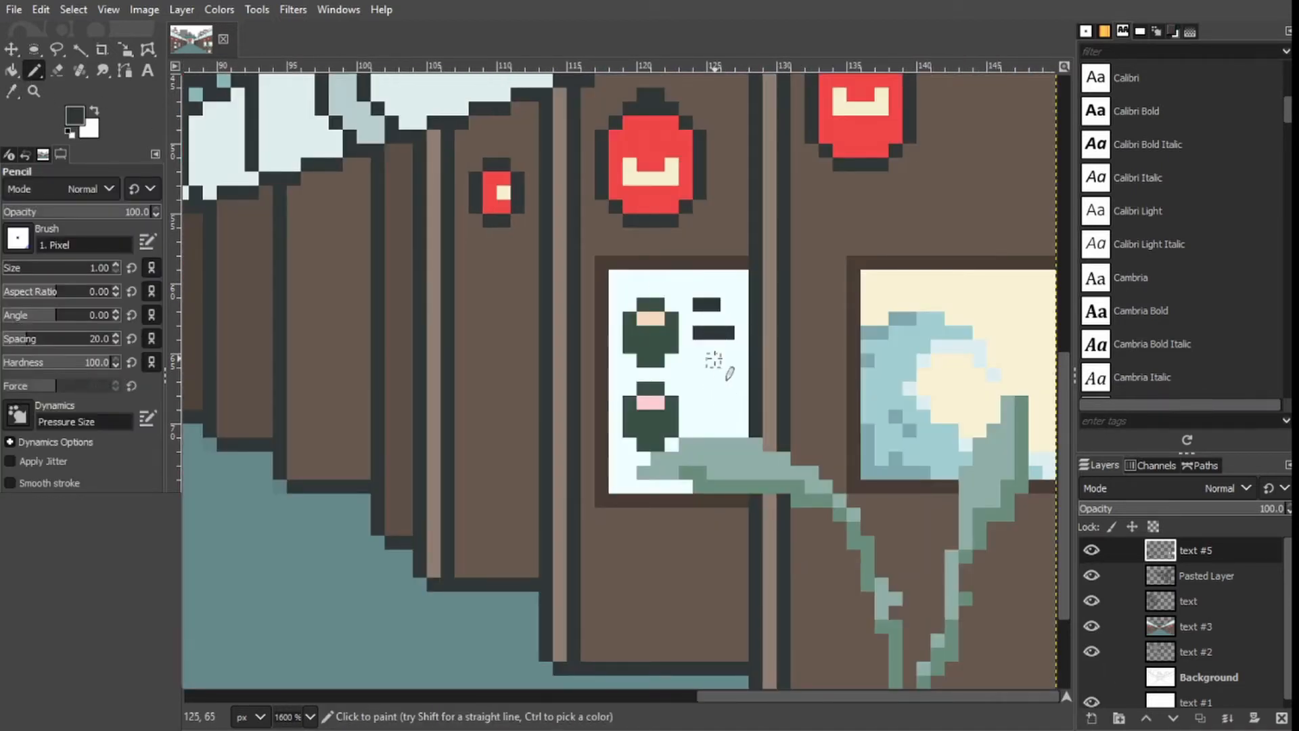
{"action": "left_click_drag", "start_coordinate": [698, 416], "coordinate": [728, 416]}
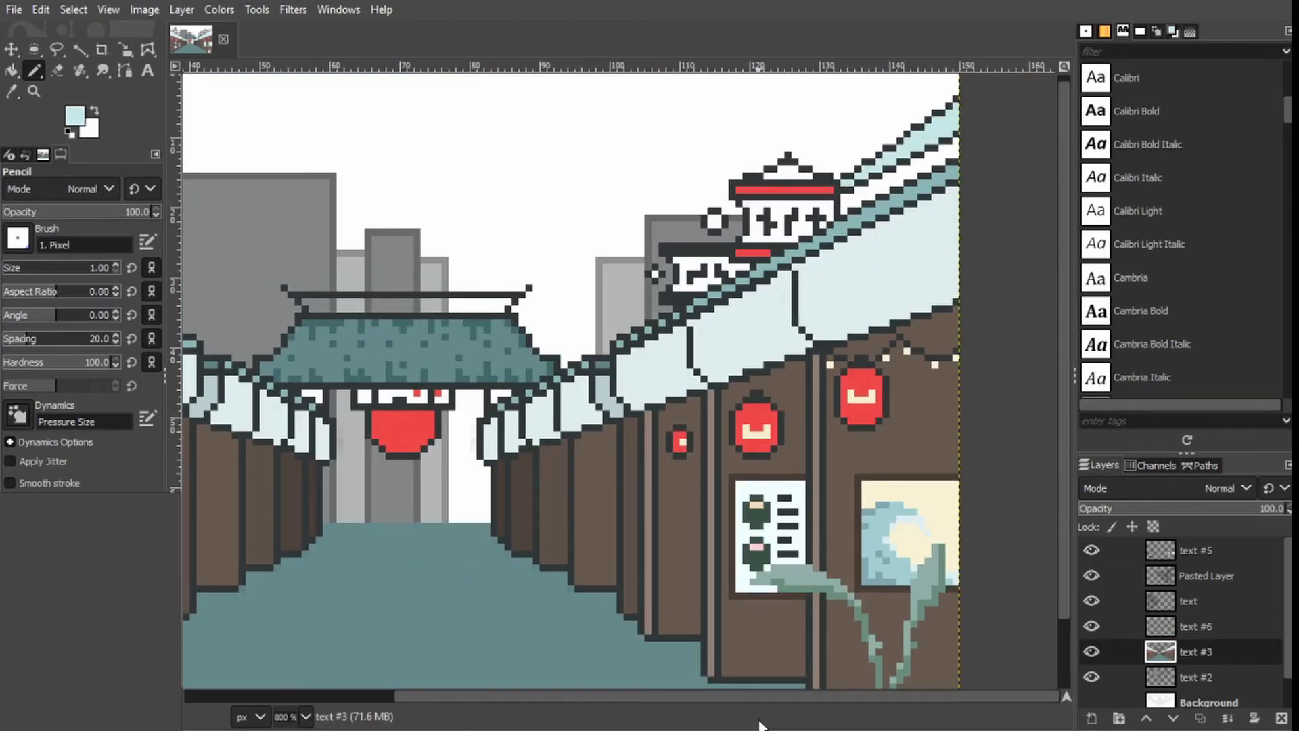
Paint the upper left roof band pale blue and the strips beneath both upper roofs dark reddish brown.
{"action": "left_click_drag", "start_coordinate": [758, 697], "coordinate": [547, 696]}
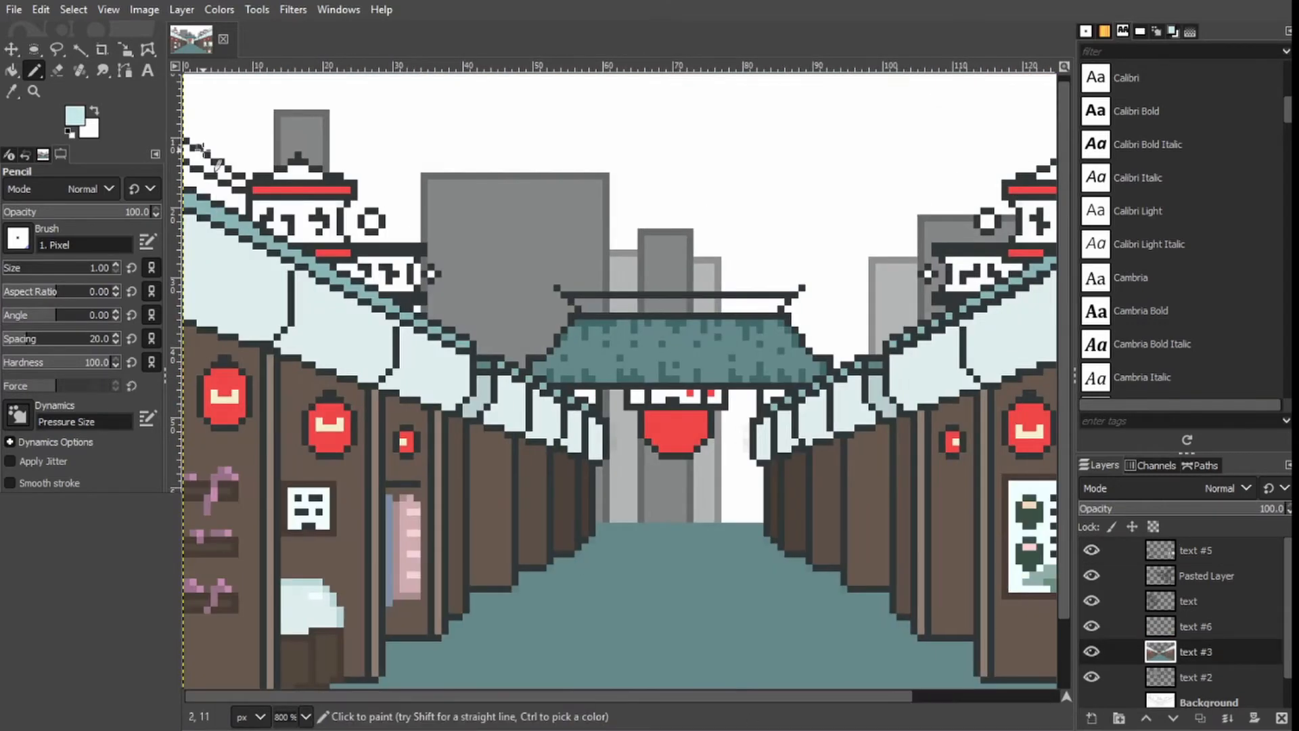
{"action": "mouse_move", "coordinate": [192, 156]}
{"action": "left_mouse_down"}
{"action": "mouse_move", "coordinate": [244, 183]}
{"action": "mouse_move", "coordinate": [226, 179]}
{"action": "left_mouse_up"}
{"action": "left_click", "coordinate": [12, 92]}
{"action": "left_click", "coordinate": [284, 190]}
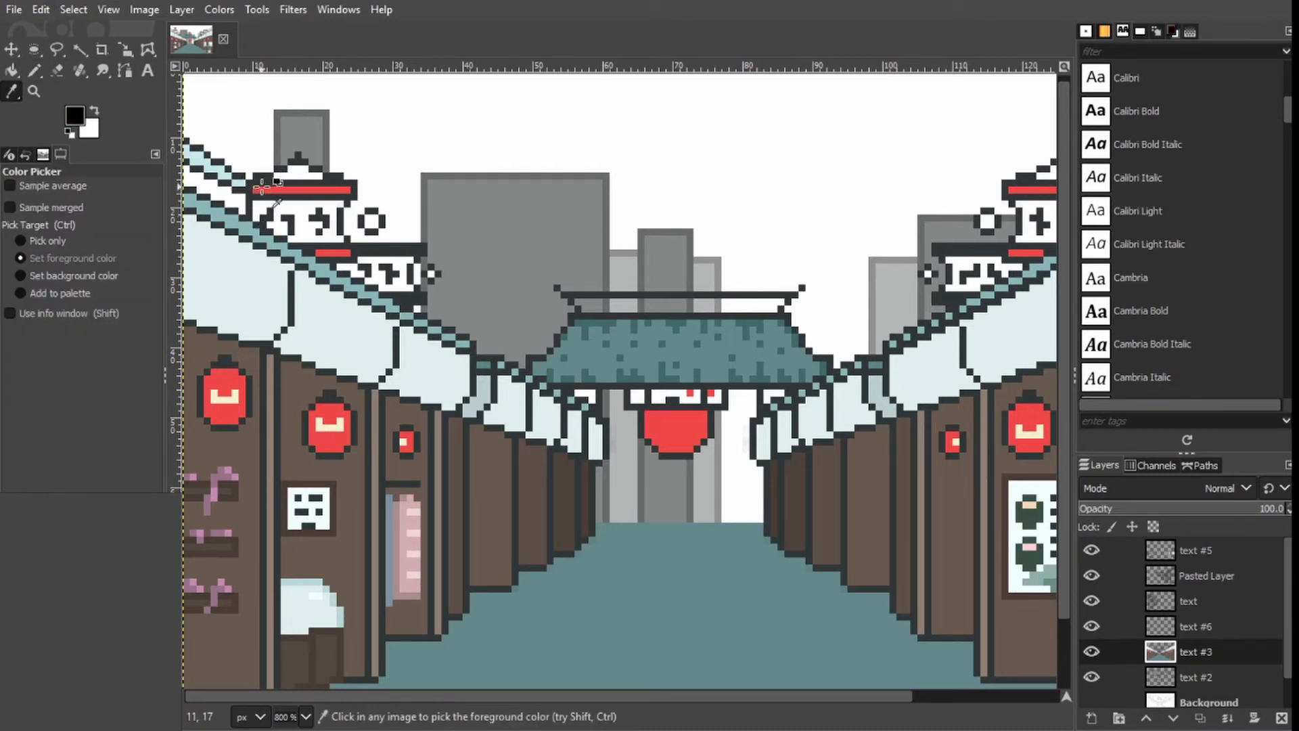
{"action": "key", "text": "n"}
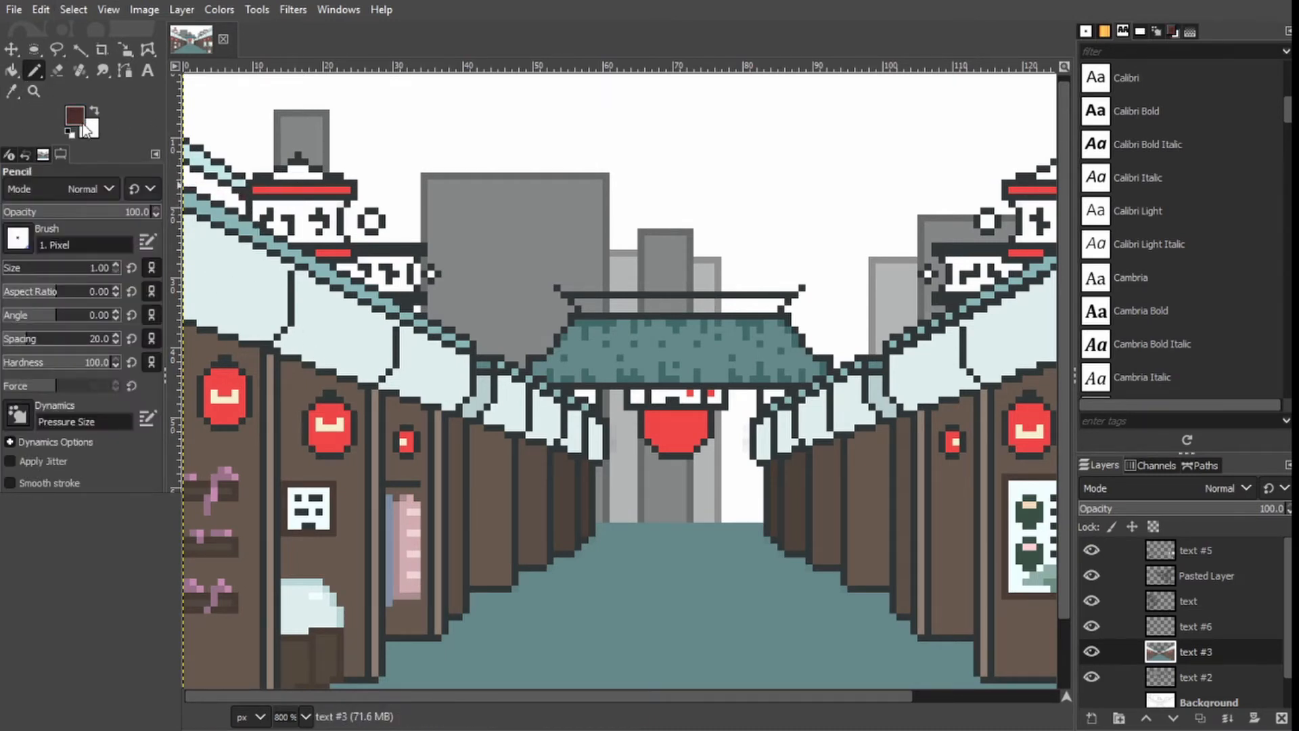
{"action": "left_click_drag", "start_coordinate": [244, 206], "coordinate": [193, 178]}
{"action": "left_click", "coordinate": [202, 185], "text": "shift"}
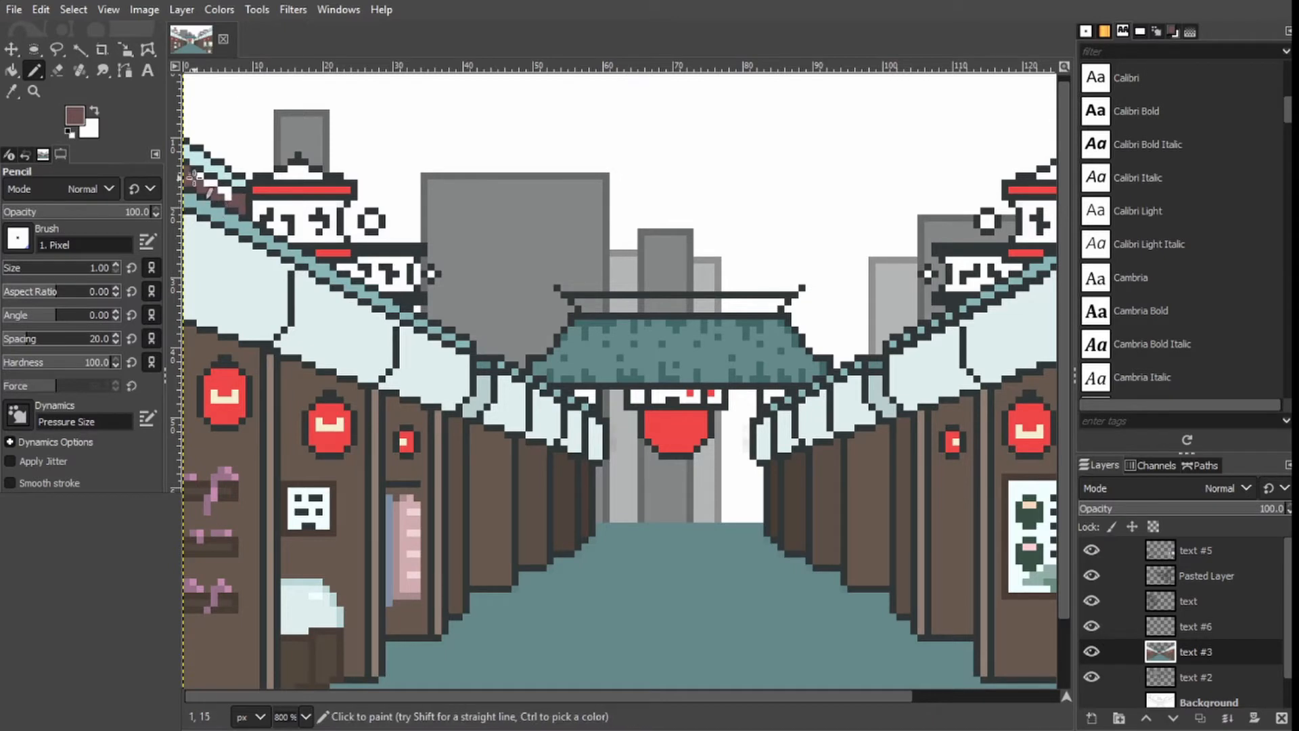
{"action": "scroll", "coordinate": [196, 177], "scroll_direction": "right", "scroll_amount": 3}
{"action": "left_click_drag", "start_coordinate": [1045, 147], "coordinate": [1004, 166]}
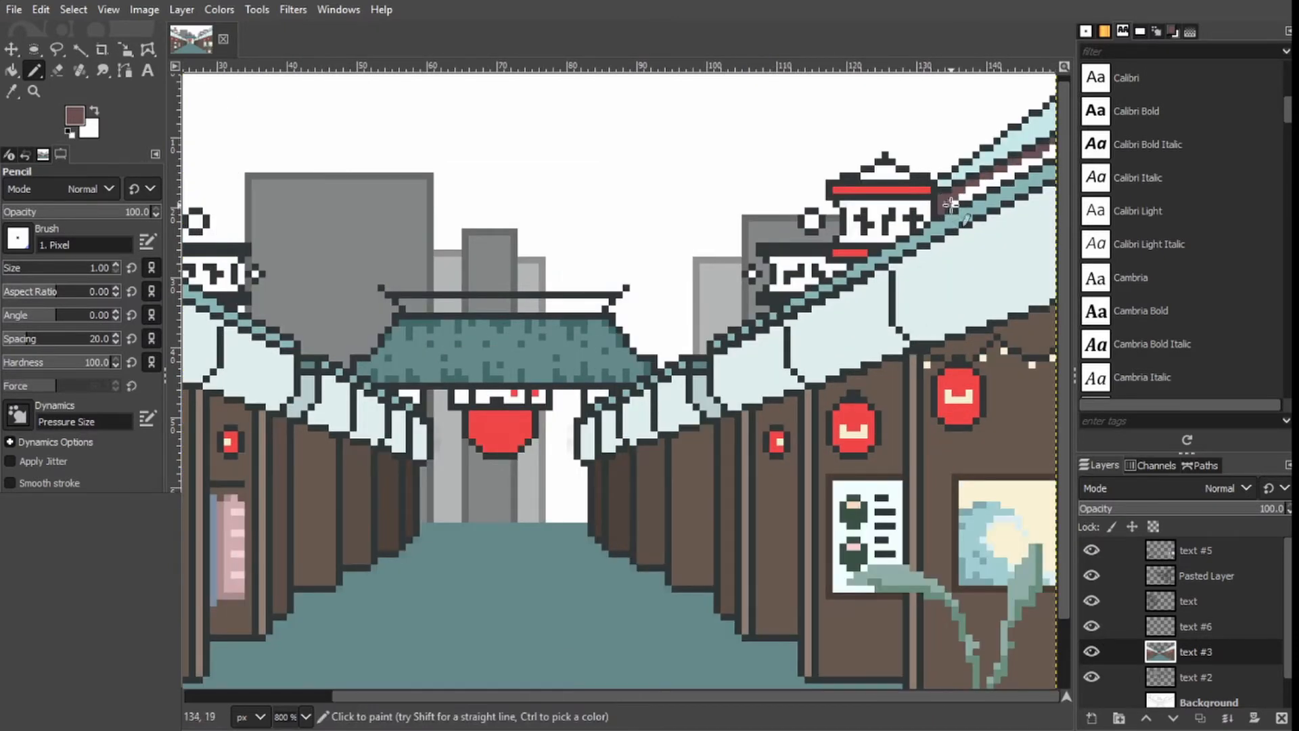
Fill the small round lanterns beside the upper buildings on both sides of the street with cream.
{"action": "left_click", "coordinate": [751, 274], "text": "ctrl"}
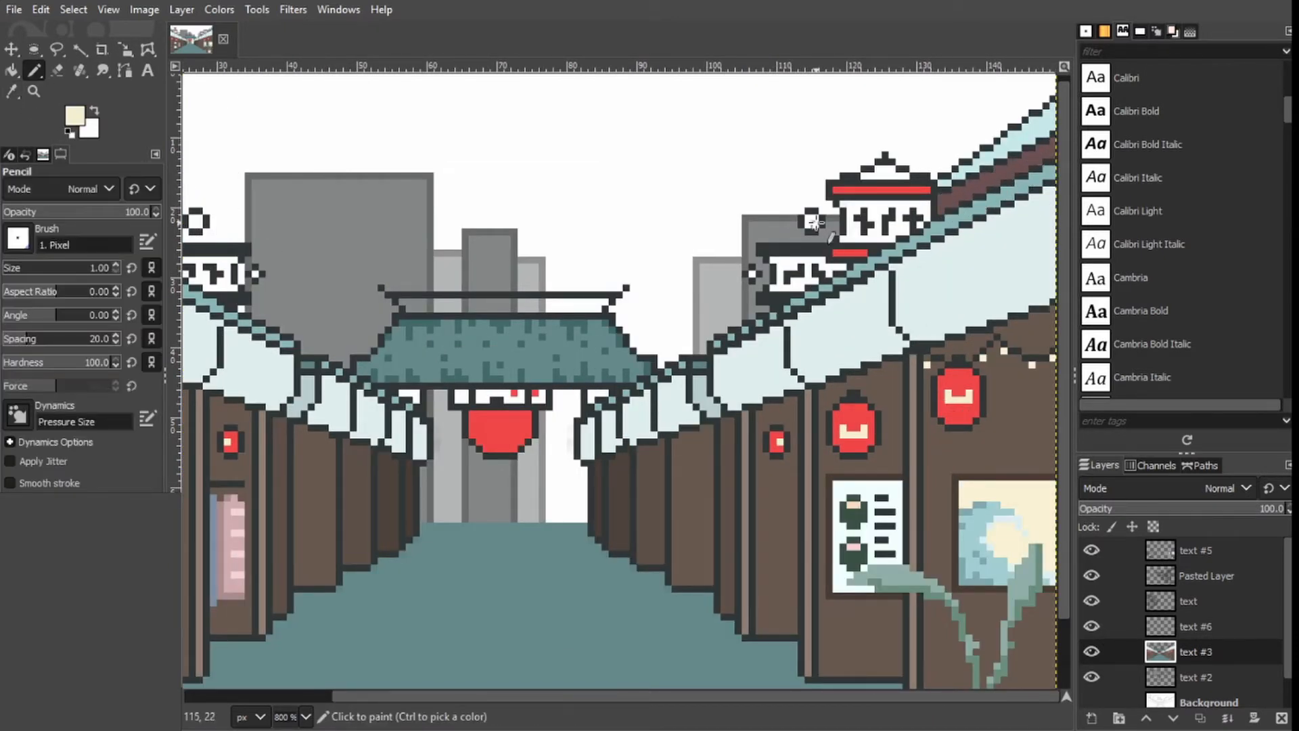
{"action": "scroll", "coordinate": [690, 650], "scroll_direction": "left", "scroll_amount": 3}
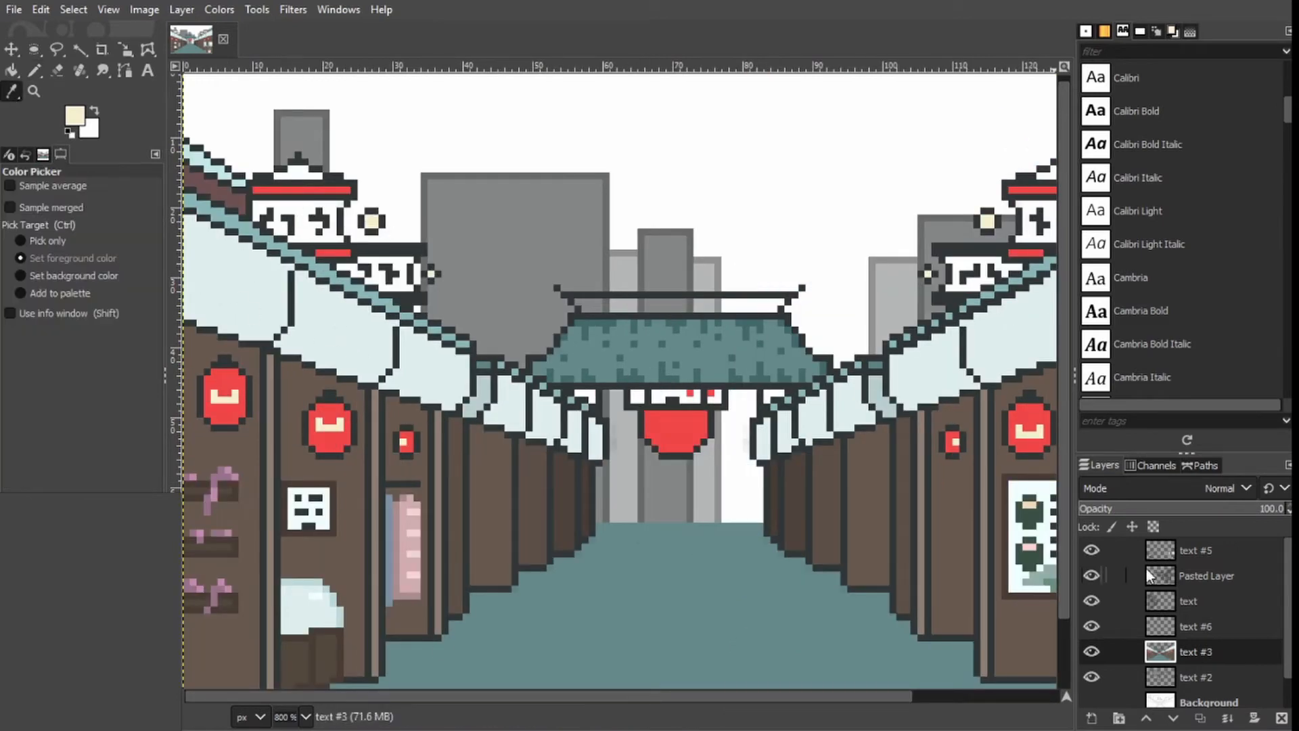
Colour the backgrounds of both lettered signs on the left upper buildings bluish white around the dark characters.
{"action": "left_click", "coordinate": [340, 238], "text": "ctrl"}
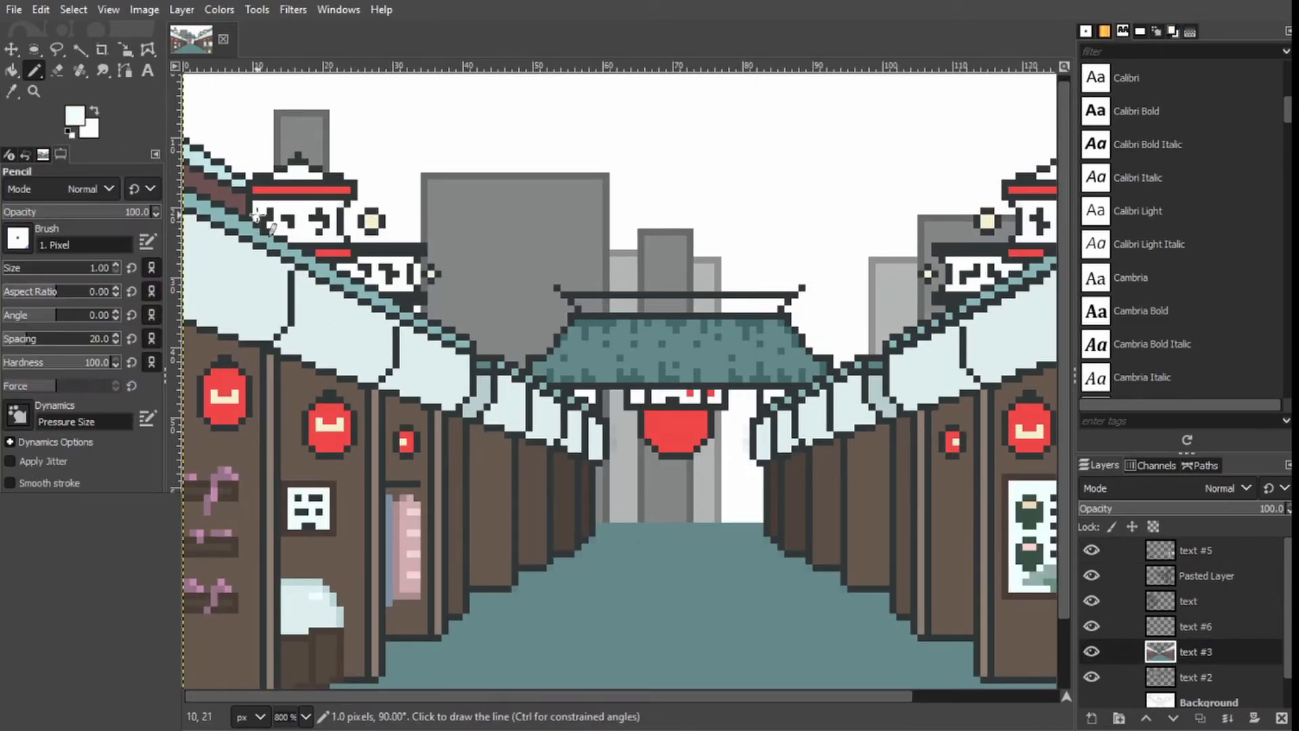
{"action": "scroll", "coordinate": [342, 231], "scroll_direction": "up", "scroll_amount": 4}
{"action": "scroll", "coordinate": [533, 302], "scroll_direction": "left", "scroll_amount": 3}
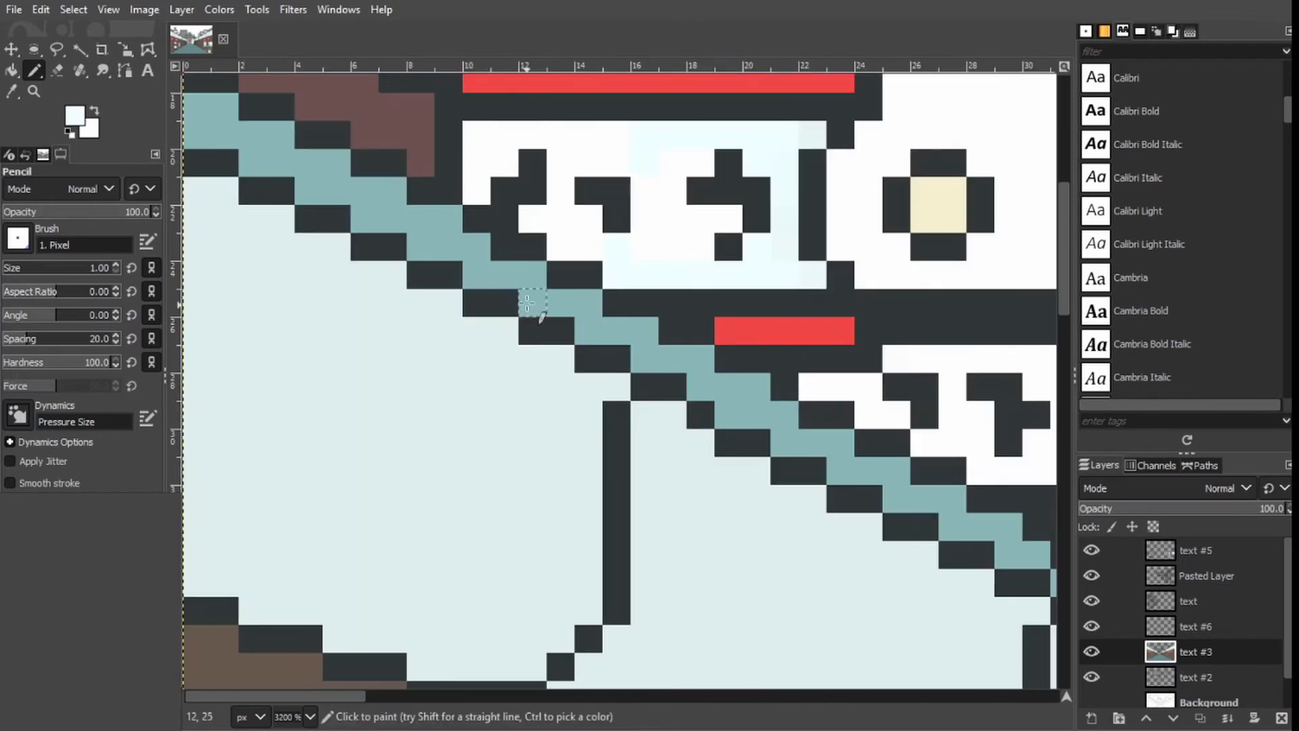
{"action": "key", "text": "shift+b"}
{"action": "scroll", "coordinate": [676, 224], "scroll_direction": "right", "scroll_amount": 3}
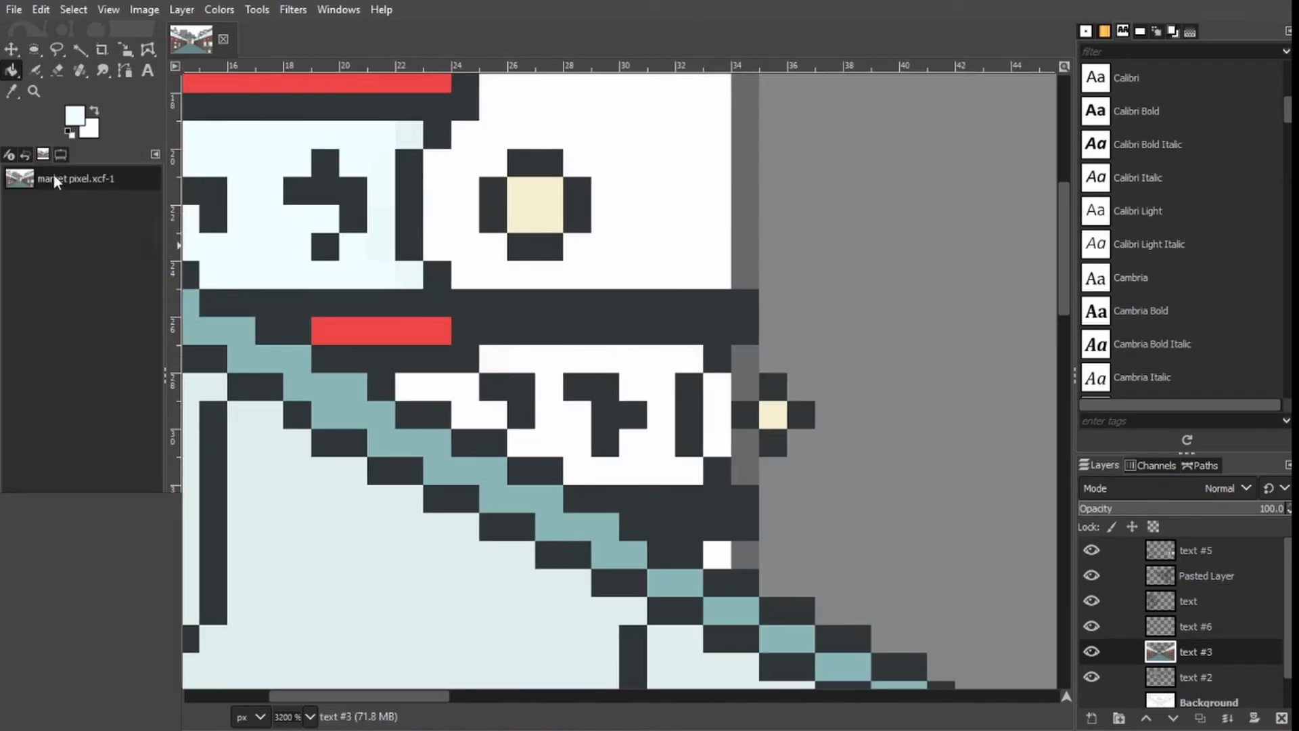
{"action": "left_click", "coordinate": [35, 73]}
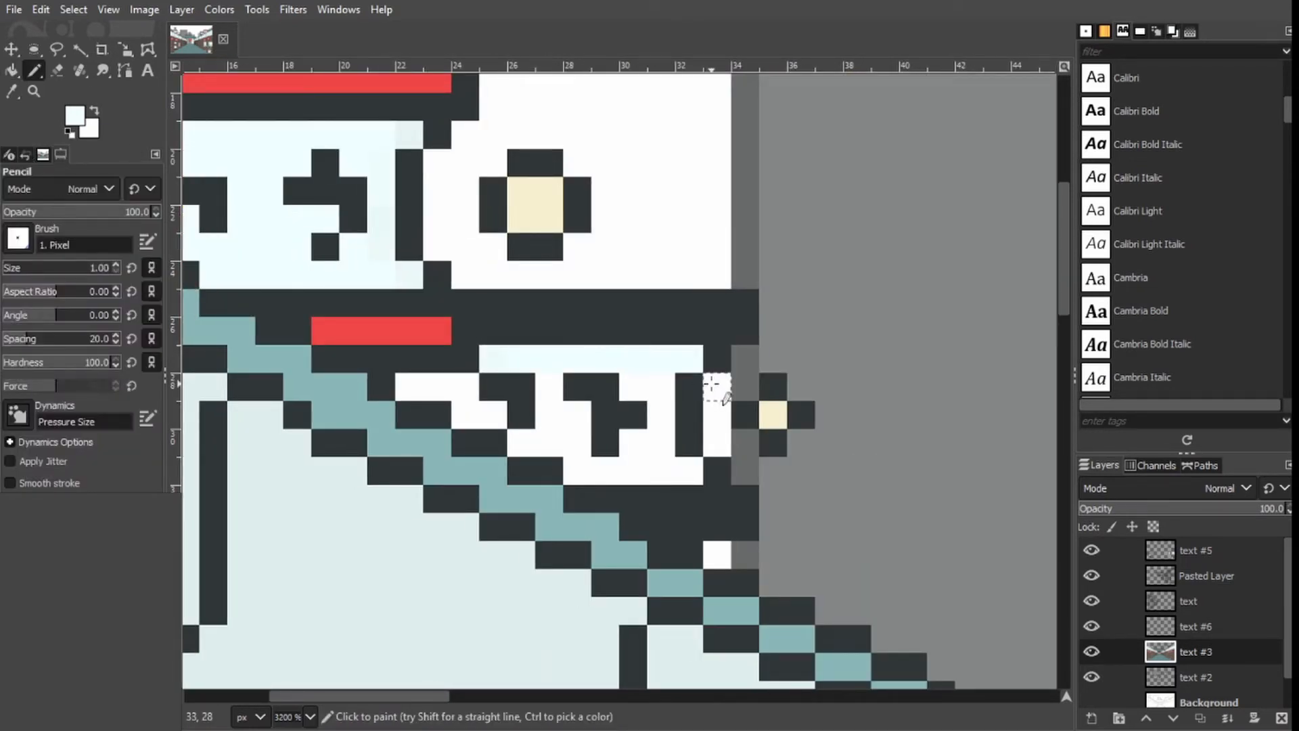
Colour the backgrounds of both lettered signs on the right upper buildings the same bluish white.
{"action": "scroll", "coordinate": [466, 390], "scroll_direction": "down", "scroll_amount": 5}
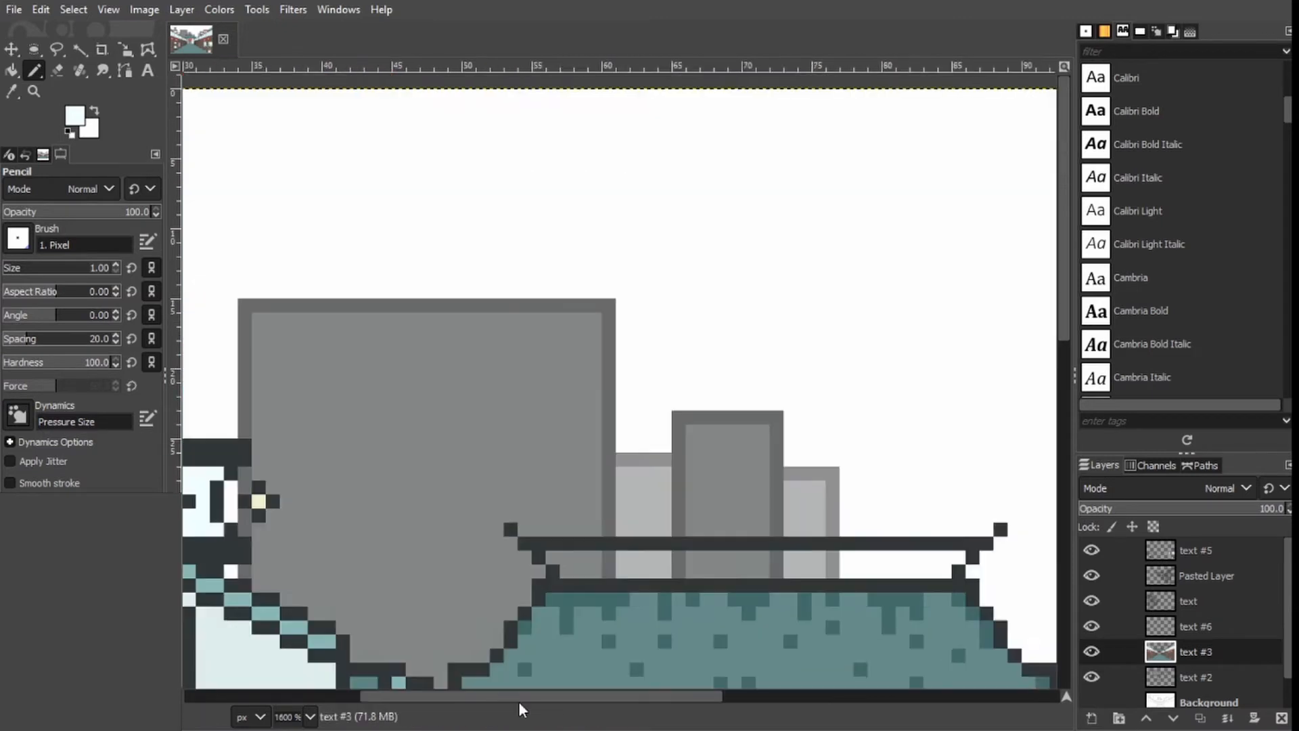
{"action": "scroll", "coordinate": [812, 392], "scroll_direction": "up", "scroll_amount": 5}
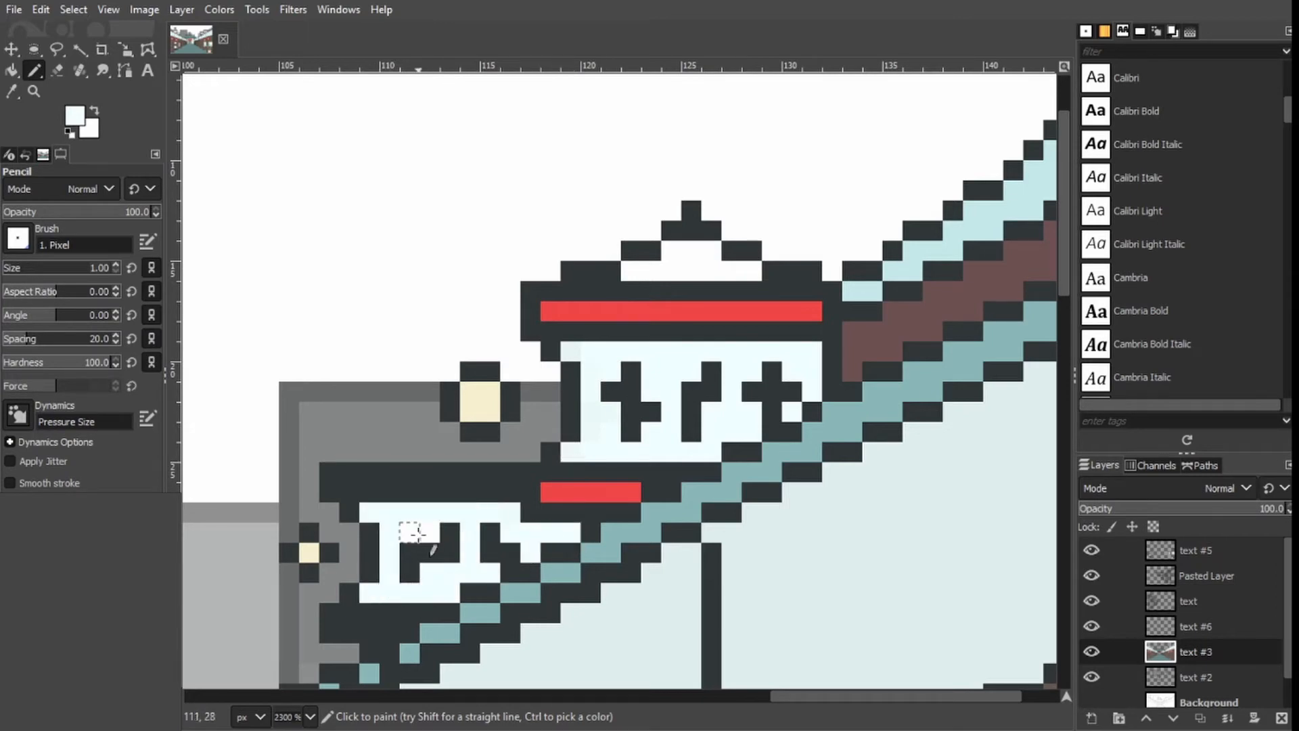
{"action": "scroll", "coordinate": [417, 534], "scroll_direction": "down", "scroll_amount": 5}
Fill the white gables on top of the left and right upper buildings with the dark outline colour.
{"action": "scroll", "coordinate": [352, 284], "scroll_direction": "up", "scroll_amount": 5}
{"action": "left_click", "coordinate": [11, 70]}
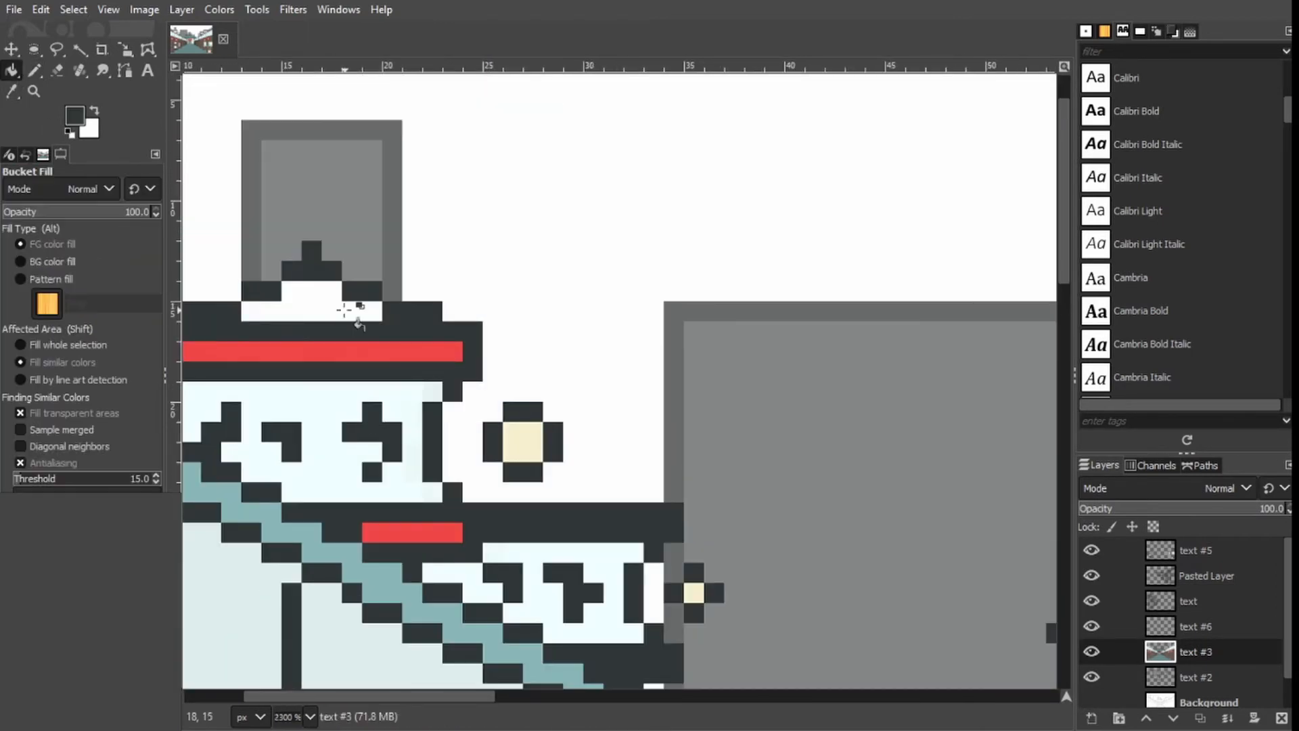
{"action": "left_click", "coordinate": [34, 71]}
{"action": "left_click_drag", "start_coordinate": [251, 311], "coordinate": [296, 293]}
{"action": "scroll", "coordinate": [296, 293], "scroll_direction": "down", "scroll_amount": 4}
{"action": "scroll", "coordinate": [926, 425], "scroll_direction": "up", "scroll_amount": 4}
{"action": "left_click_drag", "start_coordinate": [890, 383], "coordinate": [772, 383]}
{"action": "scroll", "coordinate": [453, 398], "scroll_direction": "down", "scroll_amount": 4}
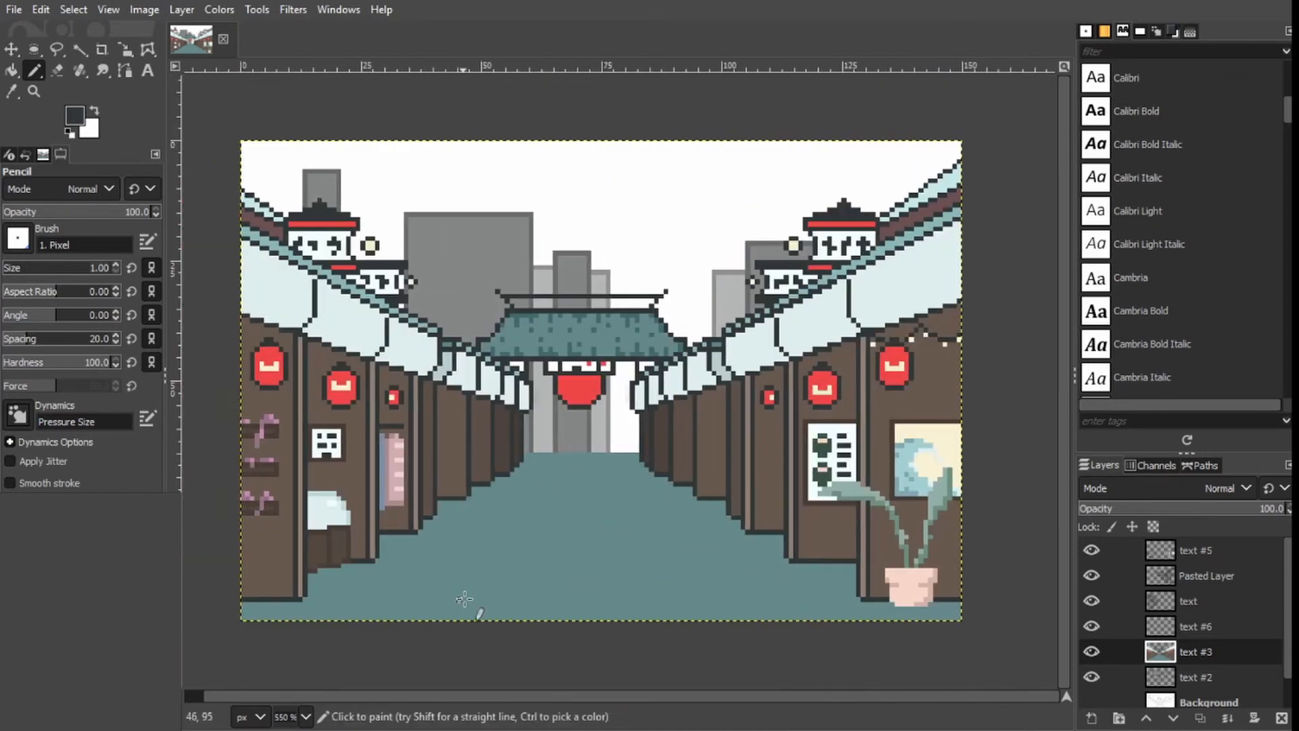
Draw evenly spaced dark brown shelves, each four pixels wide, below the smallest lantern on the right side.
{"action": "scroll", "coordinate": [704, 377], "scroll_direction": "up", "scroll_amount": 3}
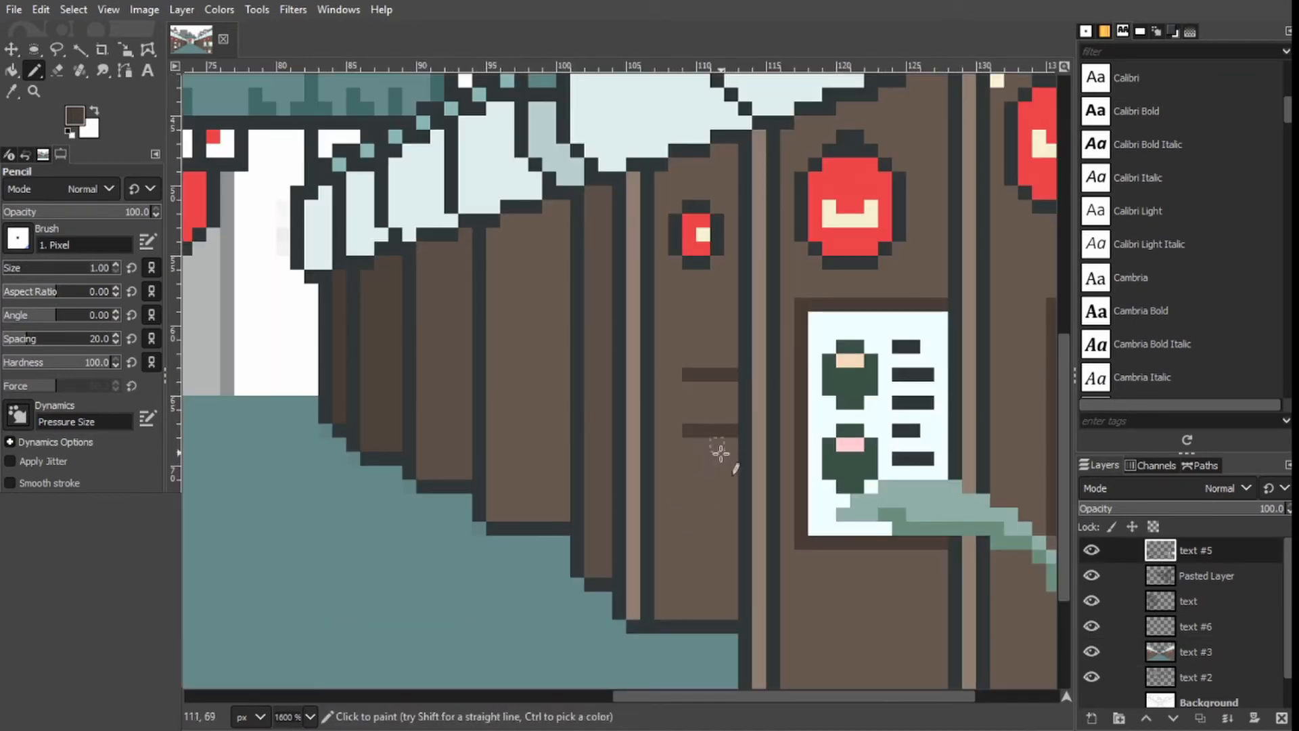
{"action": "left_click", "coordinate": [691, 487]}
{"action": "left_click", "coordinate": [730, 487], "text": "shift"}
{"action": "left_click", "coordinate": [690, 542]}
{"action": "left_click", "coordinate": [731, 542], "text": "shift"}
{"action": "left_click", "coordinate": [689, 598]}
{"action": "left_click", "coordinate": [731, 598], "text": "shift"}
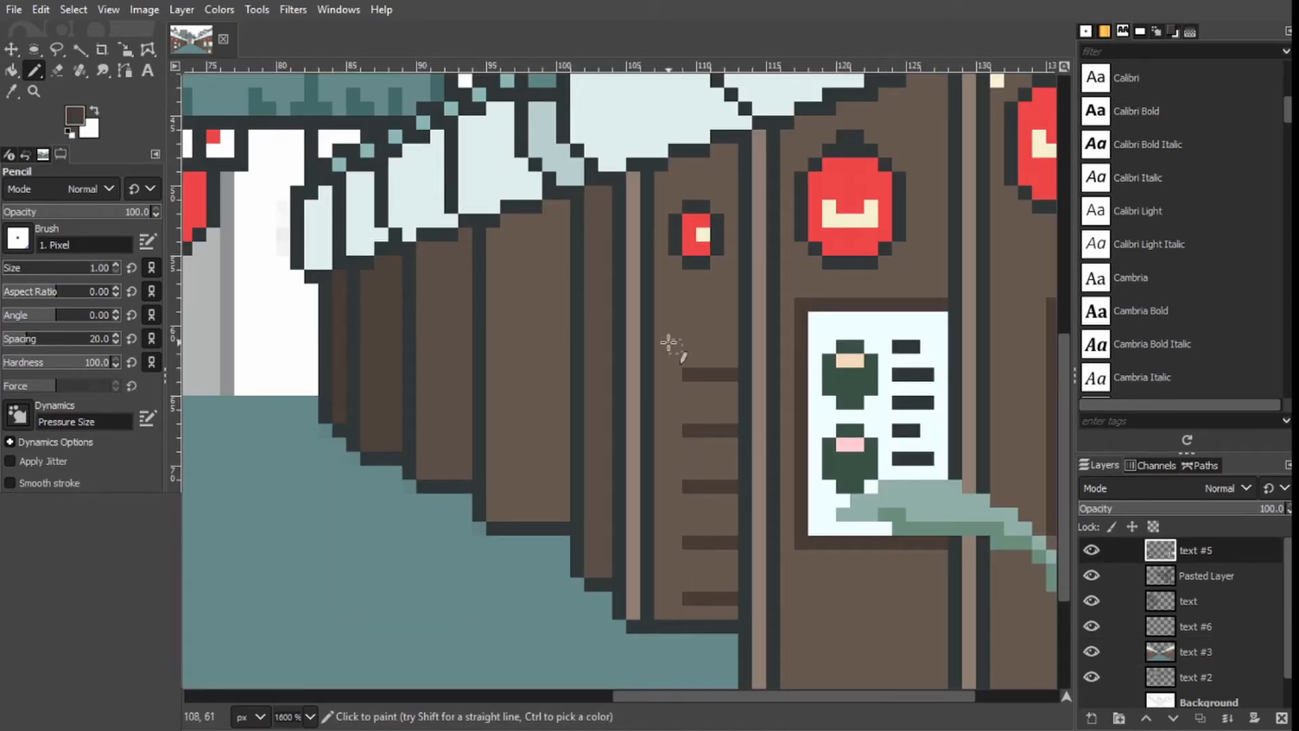
{"action": "left_click", "coordinate": [689, 318]}
{"action": "left_click", "coordinate": [732, 318], "text": "shift"}
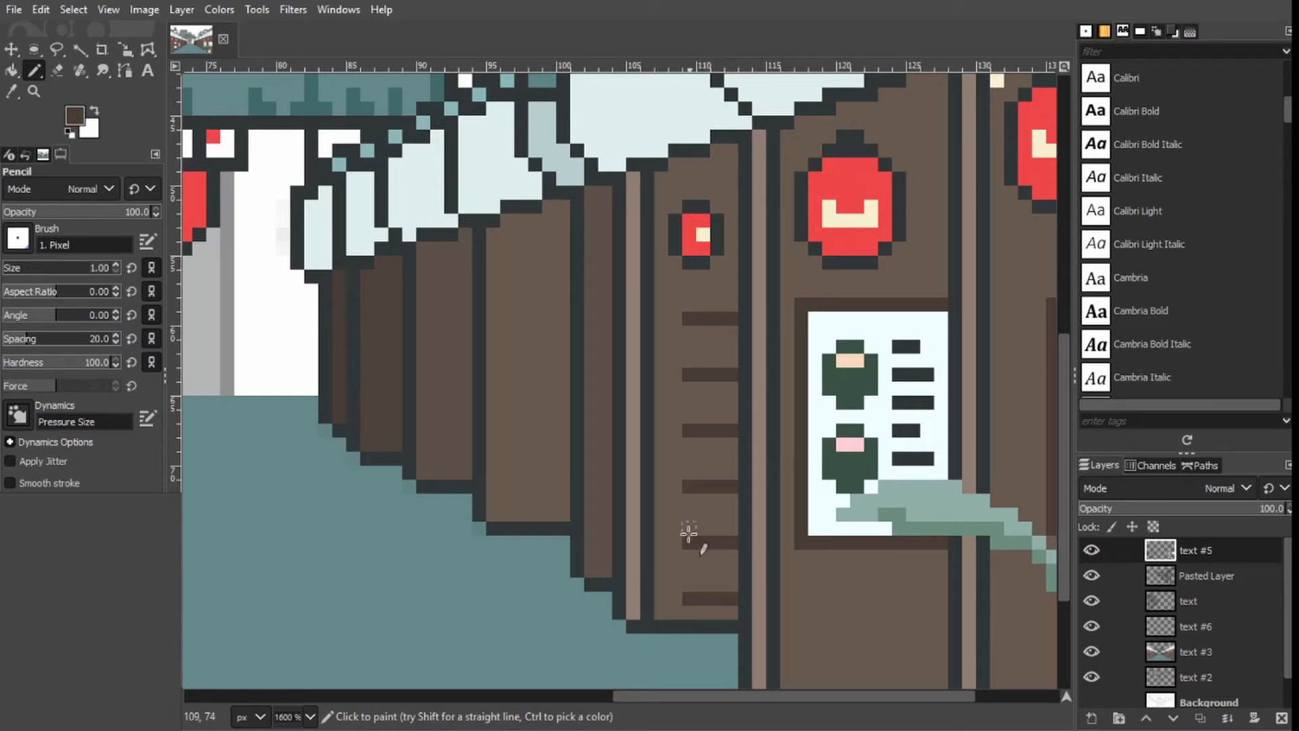
Pick up the poster's pink and paint a box 3 pixels wide and 2 high on the lowest shelf.
{"action": "scroll", "coordinate": [688, 532], "scroll_direction": "left", "scroll_amount": 10}
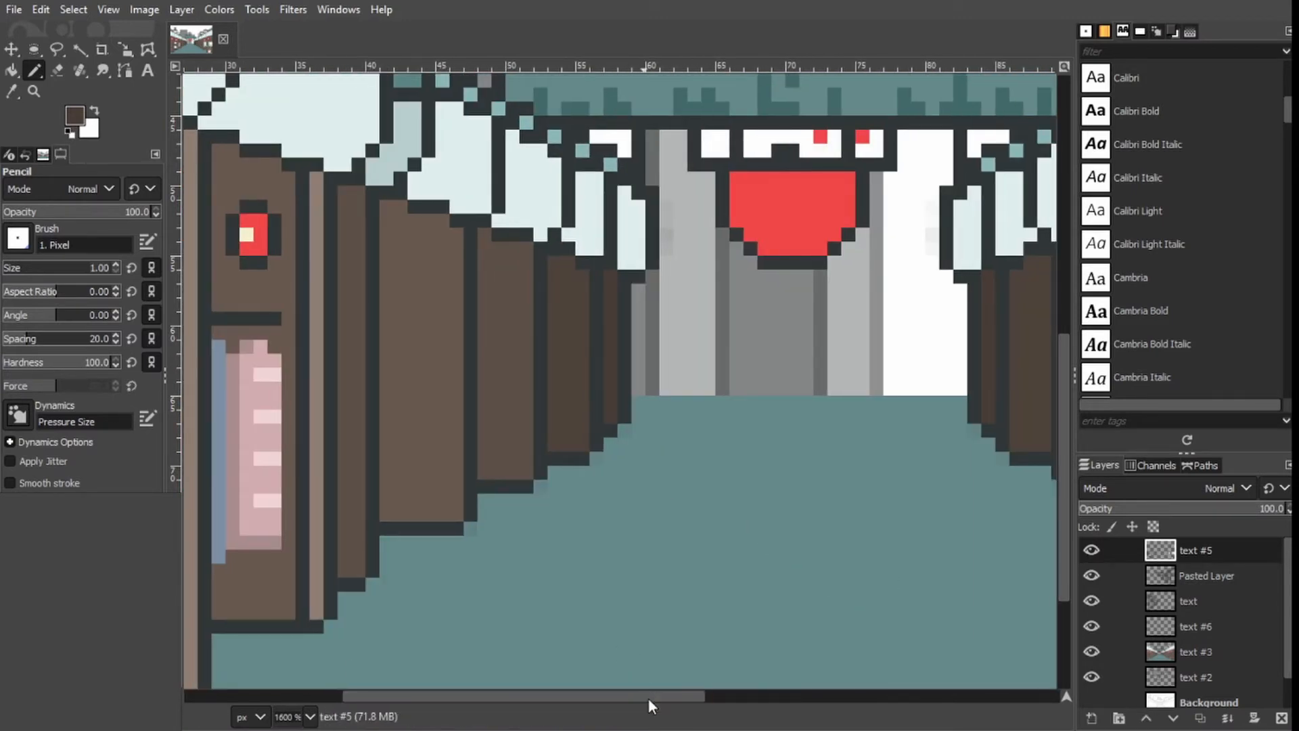
{"action": "scroll", "coordinate": [1002, 460], "scroll_direction": "right", "scroll_amount": 12}
{"action": "left_click", "coordinate": [12, 92]}
{"action": "left_click", "coordinate": [741, 444]}
{"action": "left_click", "coordinate": [34, 71]}
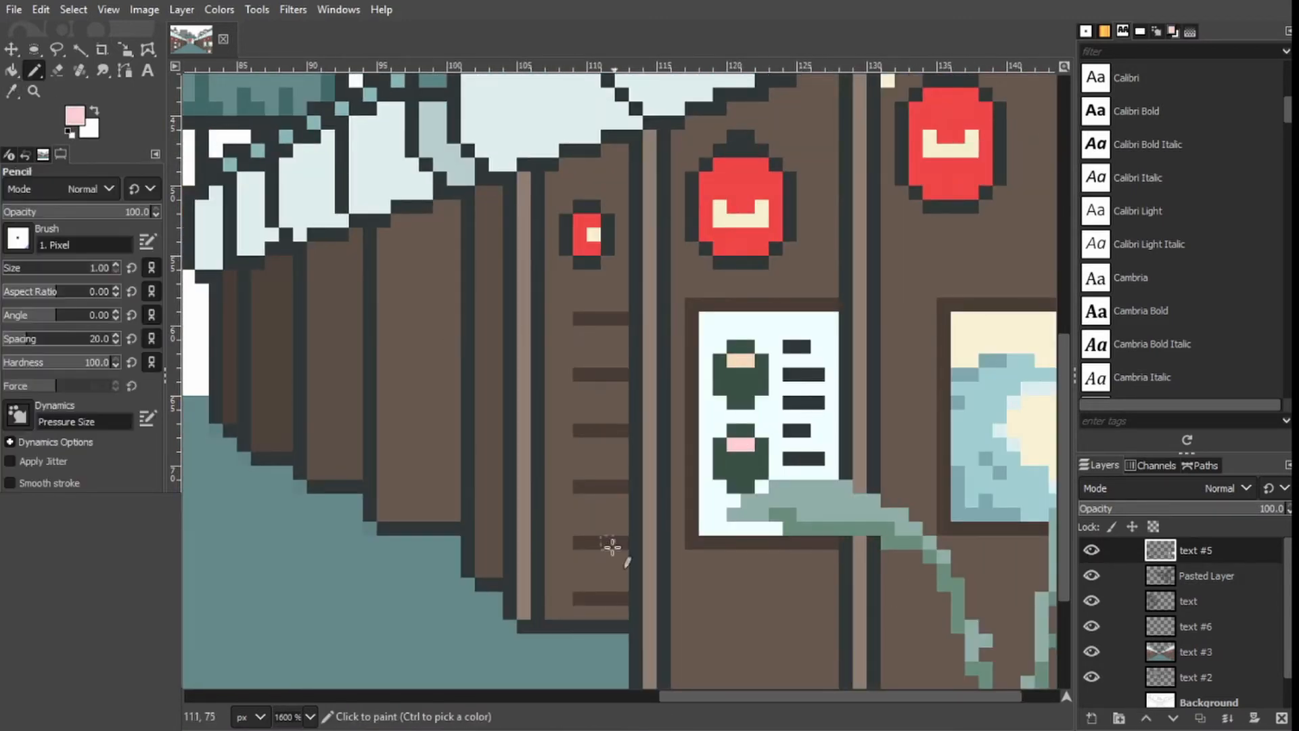
{"action": "left_click_drag", "start_coordinate": [580, 571], "coordinate": [608, 585]}
Pick up the poster's peach and paint small boxes two pixels high on the second shelf from the bottom.
{"action": "left_click", "coordinate": [12, 92]}
{"action": "left_click", "coordinate": [741, 361]}
{"action": "left_click", "coordinate": [34, 70]}
{"action": "left_click_drag", "start_coordinate": [579, 515], "coordinate": [593, 527]}
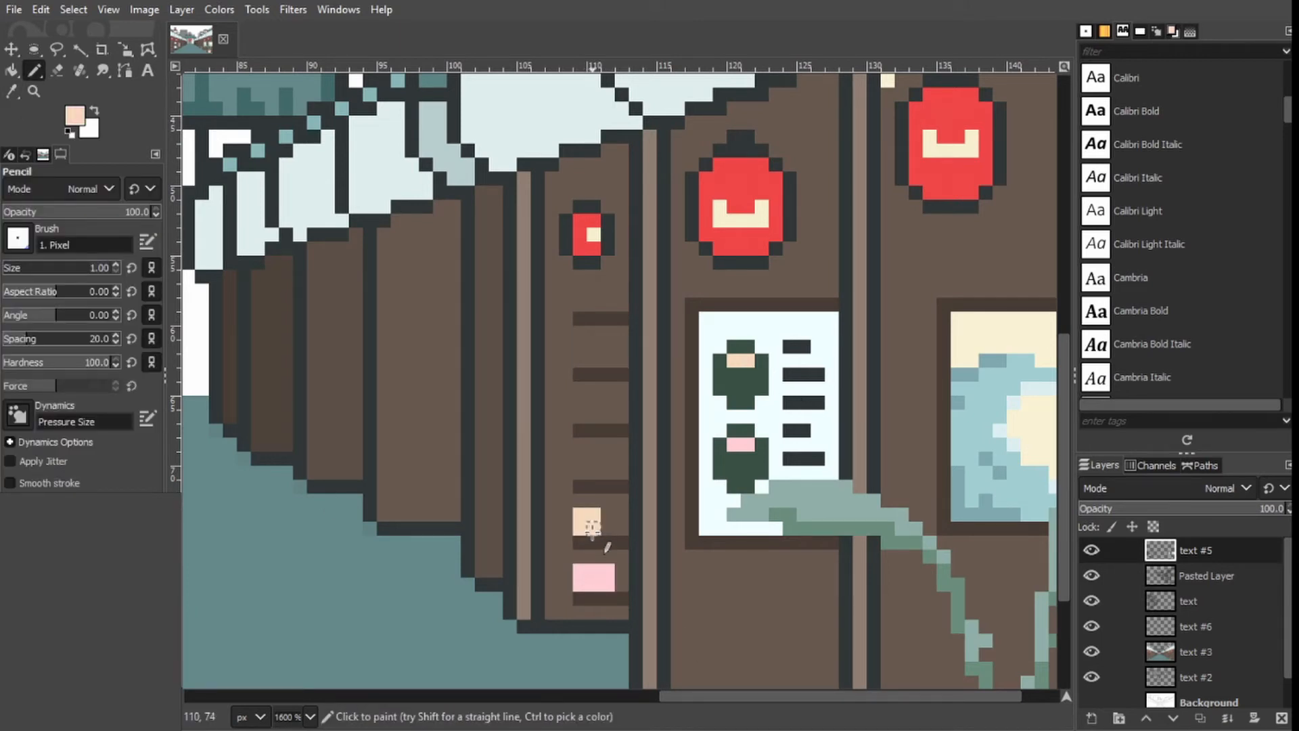
Pick up the wave's light blue and paint a box two pixels high on the third shelf from the bottom.
{"action": "left_click", "coordinate": [12, 91]}
{"action": "left_click", "coordinate": [1042, 373]}
{"action": "left_click", "coordinate": [34, 70]}
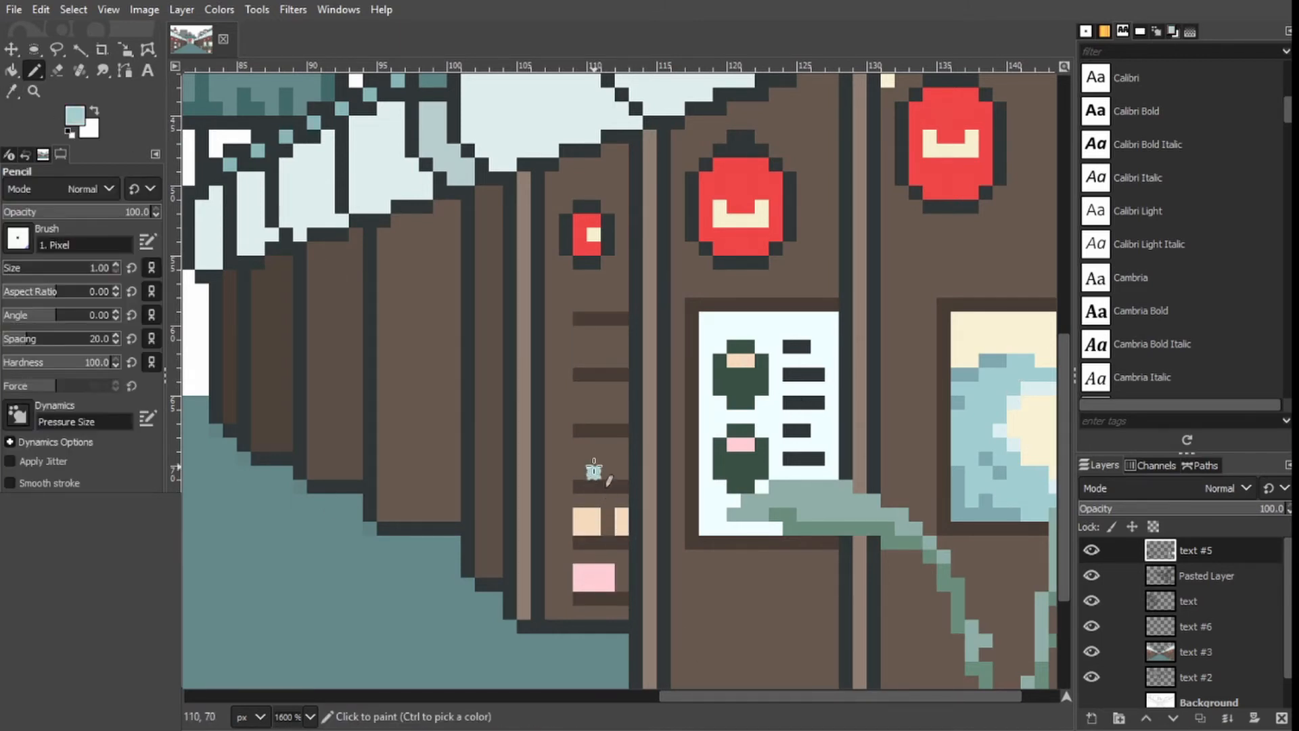
{"action": "left_click_drag", "start_coordinate": [593, 472], "coordinate": [623, 460]}
Pick up the leaf's grey-green and paint two narrow bottles on the shelf above the light blue box.
{"action": "scroll", "coordinate": [619, 467], "scroll_direction": "down", "scroll_amount": 2}
{"action": "left_click", "coordinate": [12, 91]}
{"action": "left_click", "coordinate": [636, 480]}
{"action": "scroll", "coordinate": [540, 440], "scroll_direction": "up", "scroll_amount": 4}
{"action": "left_click", "coordinate": [34, 71]}
{"action": "mouse_move", "coordinate": [582, 419]}
{"action": "left_mouse_down"}
{"action": "mouse_move", "coordinate": [582, 447]}
{"action": "mouse_move", "coordinate": [526, 447]}
{"action": "left_mouse_up"}
Pick up the lantern red and paint a small item on the next shelf up, on layer text #5.
{"action": "scroll", "coordinate": [325, 634], "scroll_direction": "down", "scroll_amount": 3}
{"action": "key", "text": "o"}
{"action": "scroll", "coordinate": [490, 692], "scroll_direction": "right", "scroll_amount": 5}
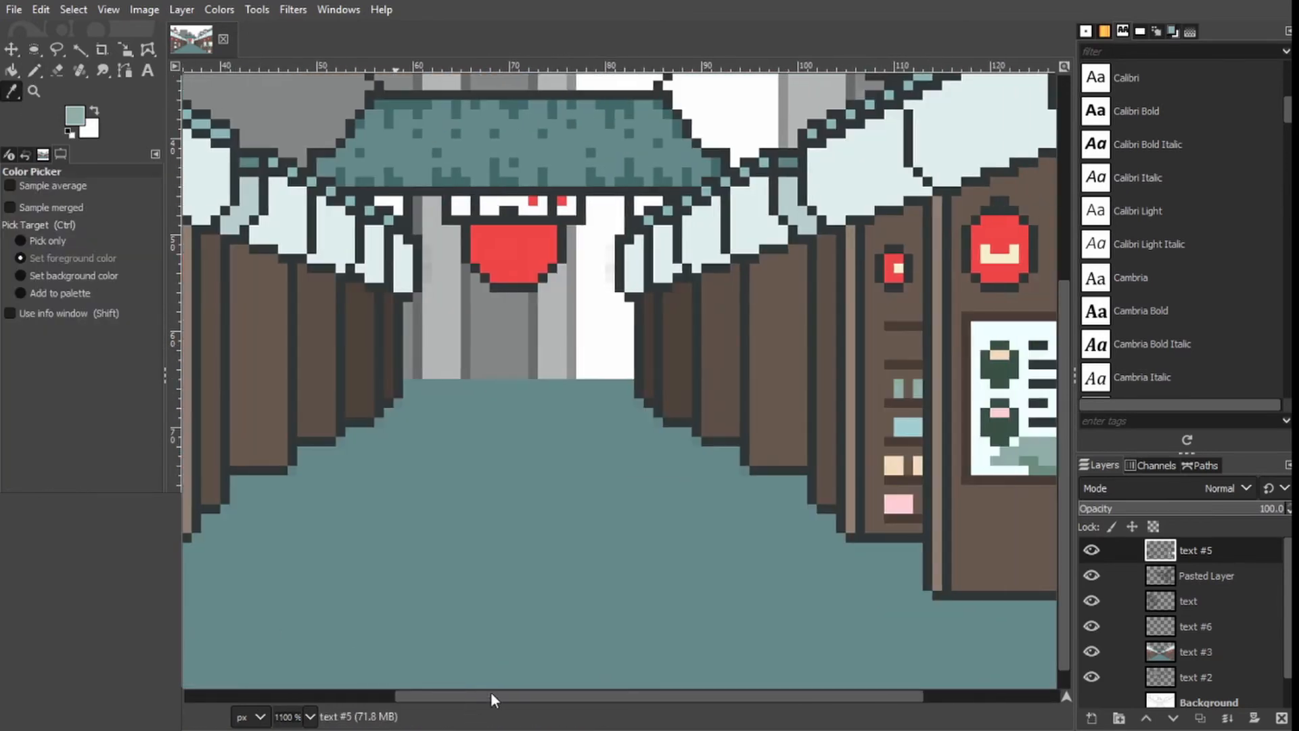
{"action": "left_click", "coordinate": [952, 333]}
{"action": "left_click", "coordinate": [1196, 550]}
{"action": "left_click", "coordinate": [34, 70]}
{"action": "scroll", "coordinate": [700, 352], "scroll_direction": "up", "scroll_amount": 2}
{"action": "mouse_move", "coordinate": [684, 328]}
{"action": "left_mouse_down"}
{"action": "mouse_move", "coordinate": [703, 344]}
{"action": "mouse_move", "coordinate": [666, 328]}
{"action": "left_mouse_up"}
{"action": "key", "text": "ctrl+z"}
{"action": "left_click_drag", "start_coordinate": [707, 328], "coordinate": [706, 345]}
Pick up the flowers' mauve from the far-left stall and paint a box two pixels high on the top shelf of the right-hand stall.
{"action": "scroll", "coordinate": [602, 307], "scroll_direction": "down", "scroll_amount": 2}
{"action": "left_click_drag", "start_coordinate": [662, 695], "coordinate": [276, 627]}
{"action": "left_click", "coordinate": [12, 91]}
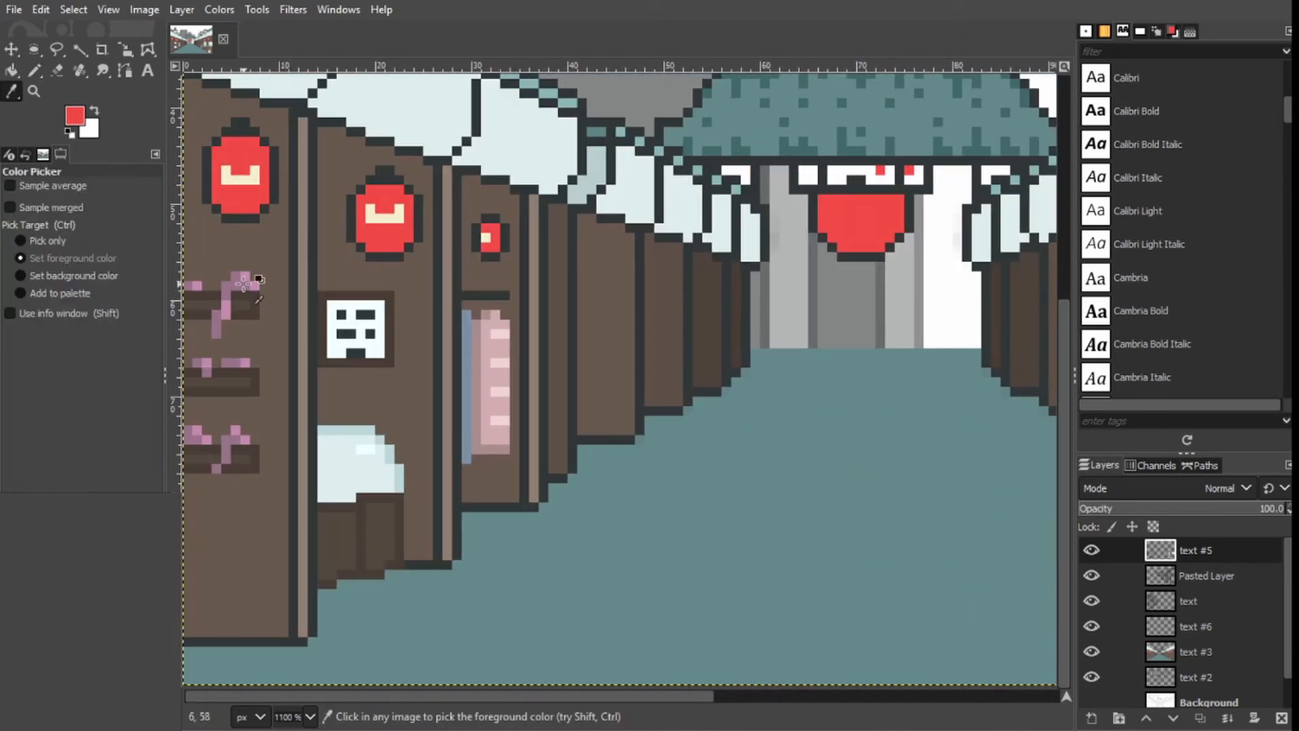
{"action": "left_click", "coordinate": [256, 282]}
{"action": "left_click_drag", "start_coordinate": [447, 696], "coordinate": [793, 684]}
{"action": "key", "text": "n"}
{"action": "scroll", "coordinate": [733, 429], "scroll_direction": "up", "scroll_amount": 1}
{"action": "left_click", "coordinate": [725, 414]}
{"action": "scroll", "coordinate": [704, 284], "scroll_direction": "down", "scroll_amount": 1}
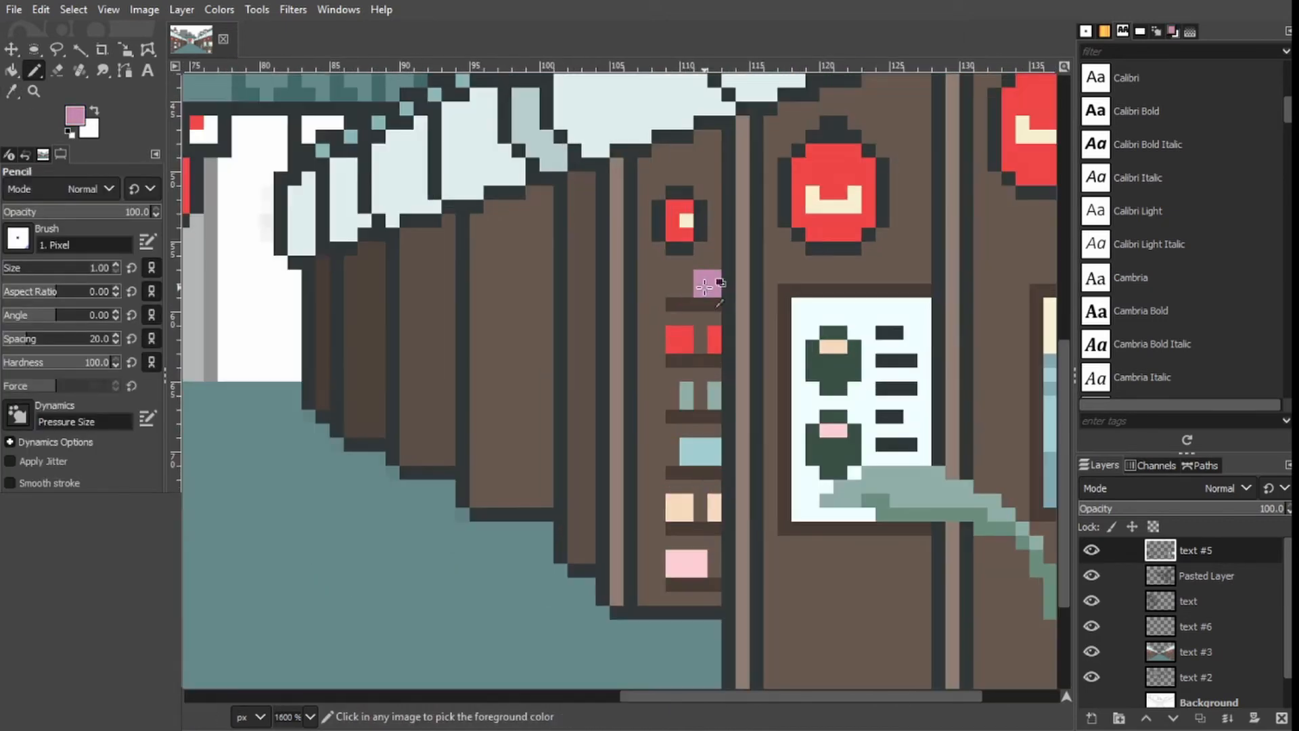
{"action": "scroll", "coordinate": [757, 419], "scroll_direction": "up", "scroll_amount": 1}
Pick up the dark brown and outline a slanted counter at the base of the wide wall panel left of the shelves.
{"action": "scroll", "coordinate": [757, 419], "scroll_direction": "left", "scroll_amount": 3}
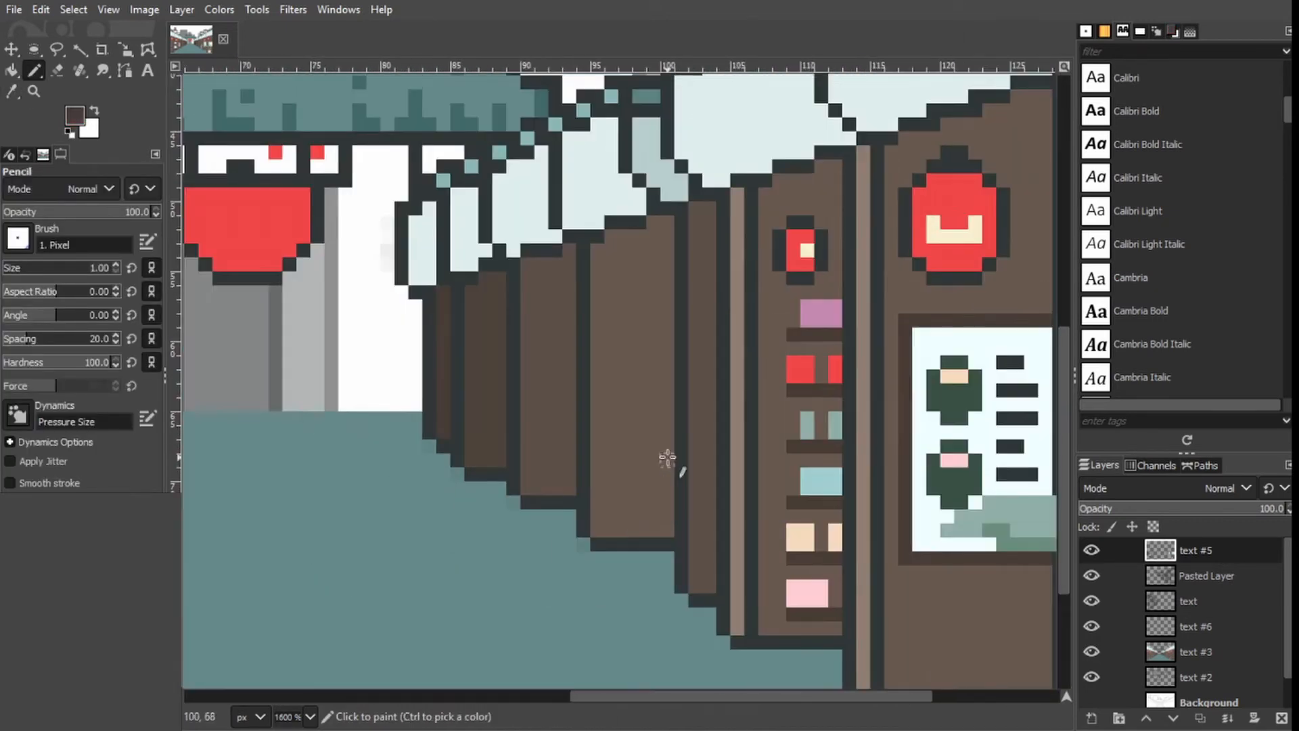
{"action": "left_click", "coordinate": [623, 530], "text": "ctrl"}
{"action": "left_click", "coordinate": [666, 460]}
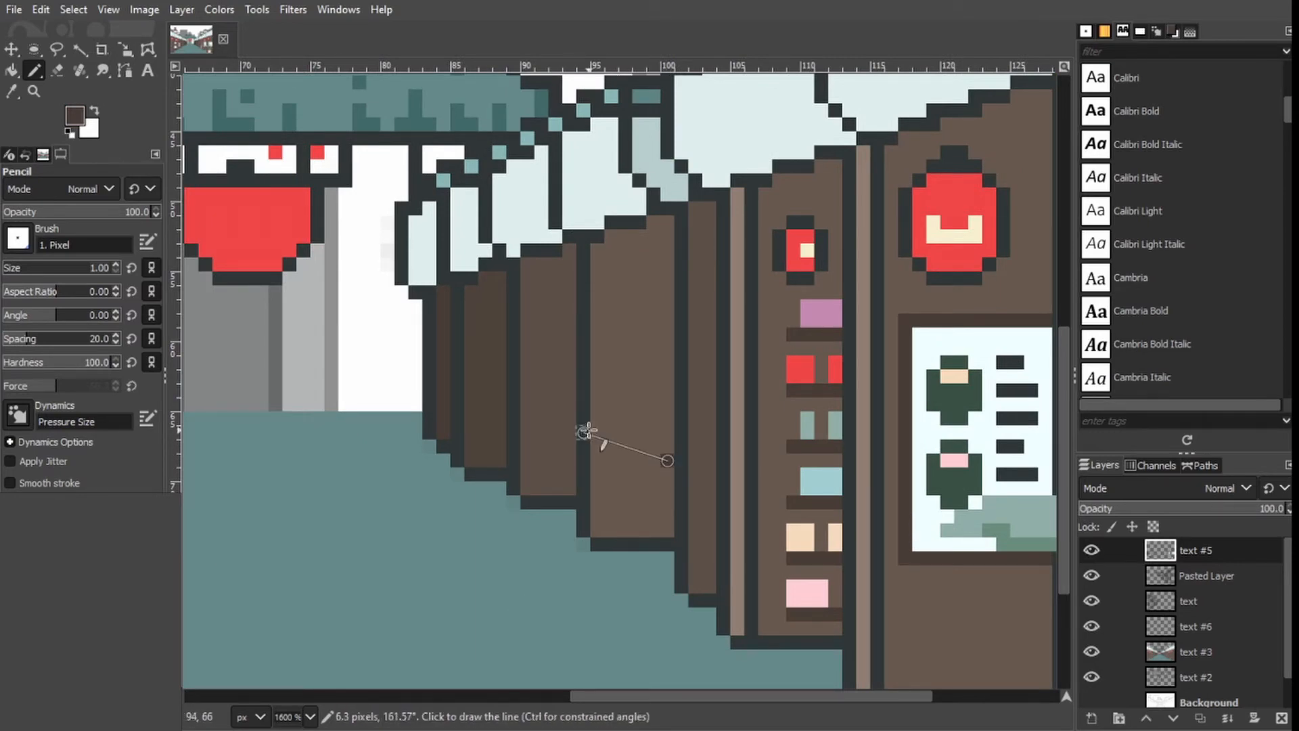
{"action": "left_click", "coordinate": [596, 430], "text": "shift"}
{"action": "left_click", "coordinate": [596, 545], "text": "shift"}
{"action": "left_click", "coordinate": [667, 586], "text": "shift"}
{"action": "left_click", "coordinate": [667, 468], "text": "shift"}
{"action": "key", "text": "shift+b"}
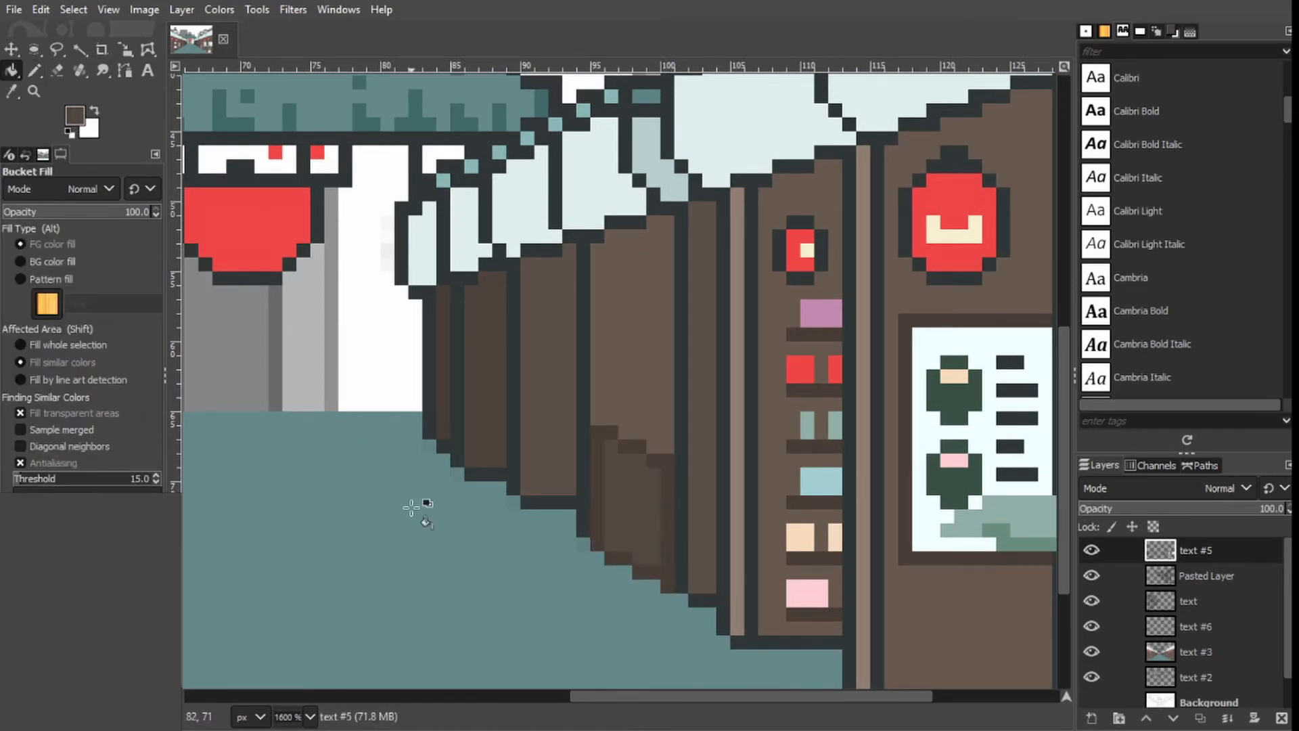
Pick up the counter's browns and paint a lighter strip below its top edge with a dark line beneath it.
{"action": "scroll", "coordinate": [420, 507], "scroll_direction": "down", "scroll_amount": 5}
{"action": "scroll", "coordinate": [777, 478], "scroll_direction": "up", "scroll_amount": 6}
{"action": "left_click", "coordinate": [16, 98]}
{"action": "left_click", "coordinate": [698, 465]}
{"action": "left_click", "coordinate": [34, 70]}
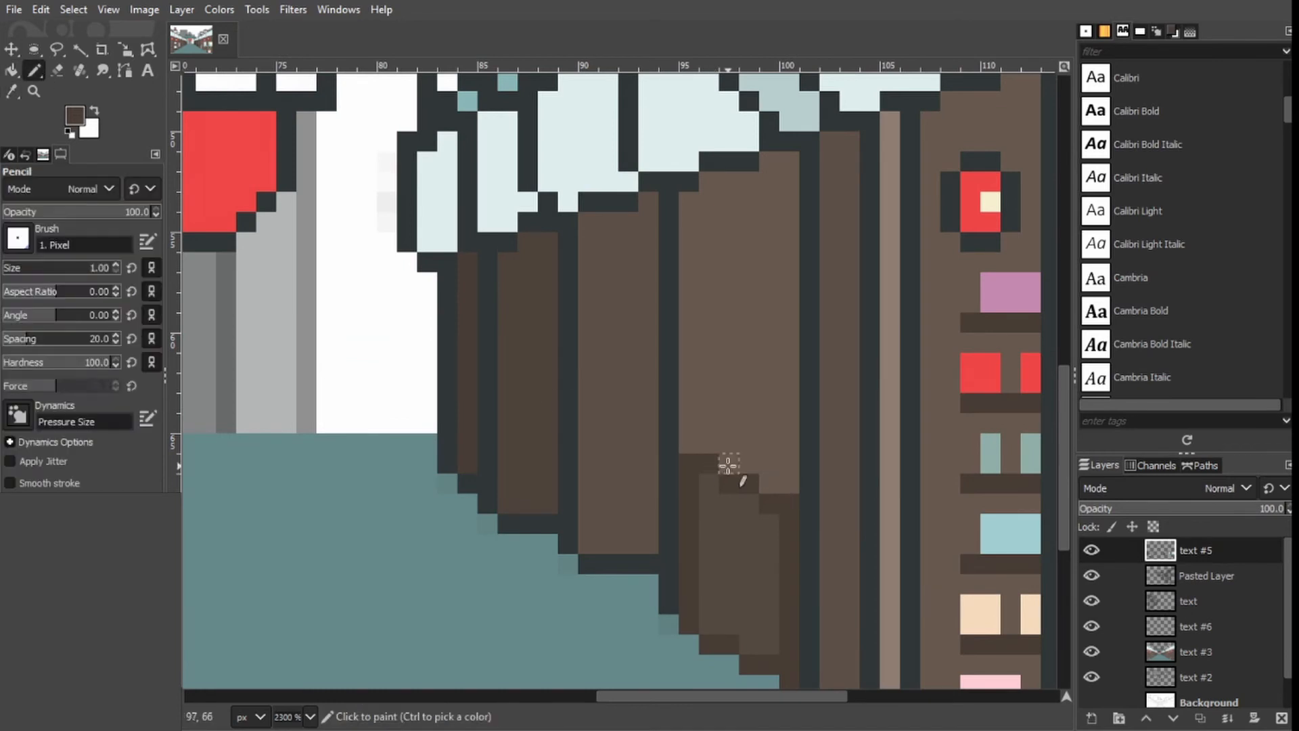
{"action": "left_click", "coordinate": [12, 91]}
{"action": "left_click", "coordinate": [597, 475]}
{"action": "mouse_move", "coordinate": [730, 464]}
{"action": "left_mouse_down"}
{"action": "mouse_move", "coordinate": [750, 483]}
{"action": "mouse_move", "coordinate": [746, 467]}
{"action": "mouse_move", "coordinate": [749, 484]}
{"action": "mouse_move", "coordinate": [729, 485]}
{"action": "mouse_move", "coordinate": [747, 501]}
{"action": "mouse_move", "coordinate": [711, 487]}
{"action": "left_mouse_up"}
{"action": "left_click", "coordinate": [34, 70]}
{"action": "left_click", "coordinate": [12, 91]}
{"action": "left_click", "coordinate": [770, 504]}
{"action": "left_click", "coordinate": [34, 71]}
{"action": "left_click", "coordinate": [749, 504]}
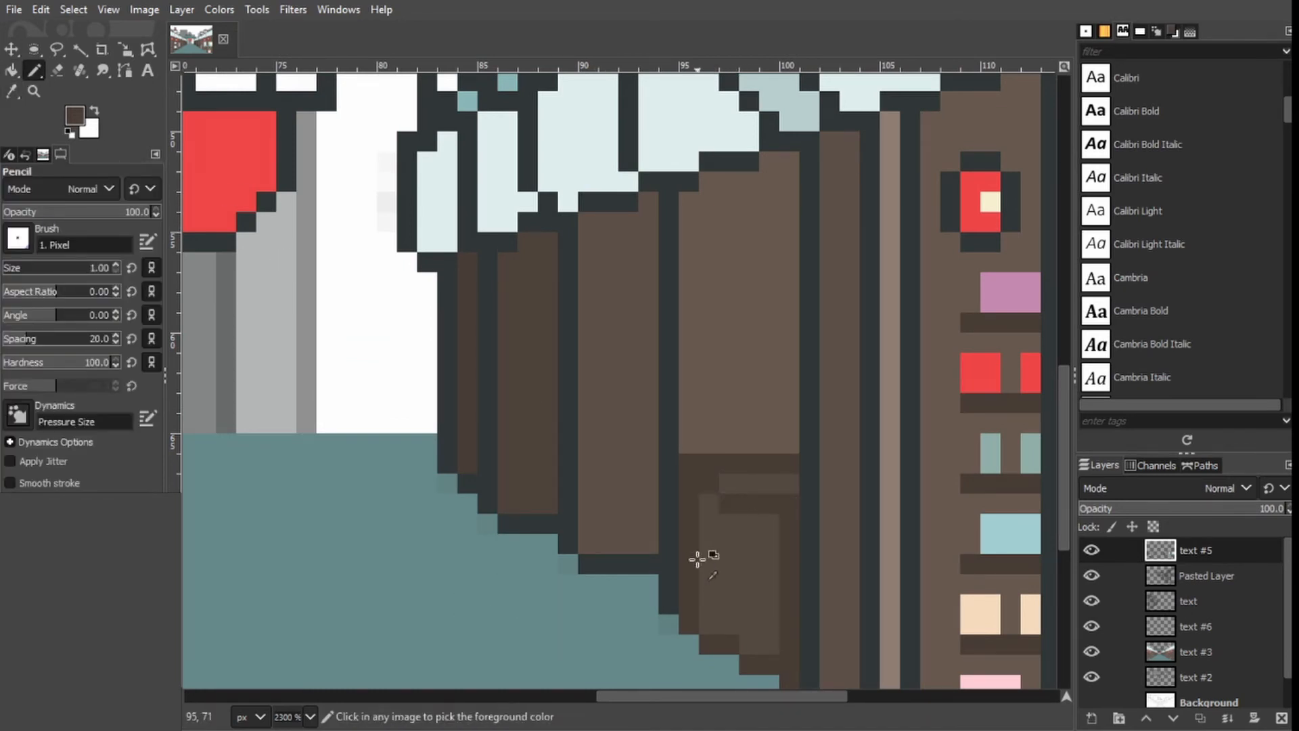
Rework the counter's dark inner line so it steps down towards the right, touching up the brown at its corner.
{"action": "key", "text": "ctrl+z"}
{"action": "left_click", "coordinate": [709, 485]}
{"action": "left_click", "coordinate": [727, 502]}
{"action": "left_click", "coordinate": [769, 523]}
{"action": "left_click", "coordinate": [12, 91]}
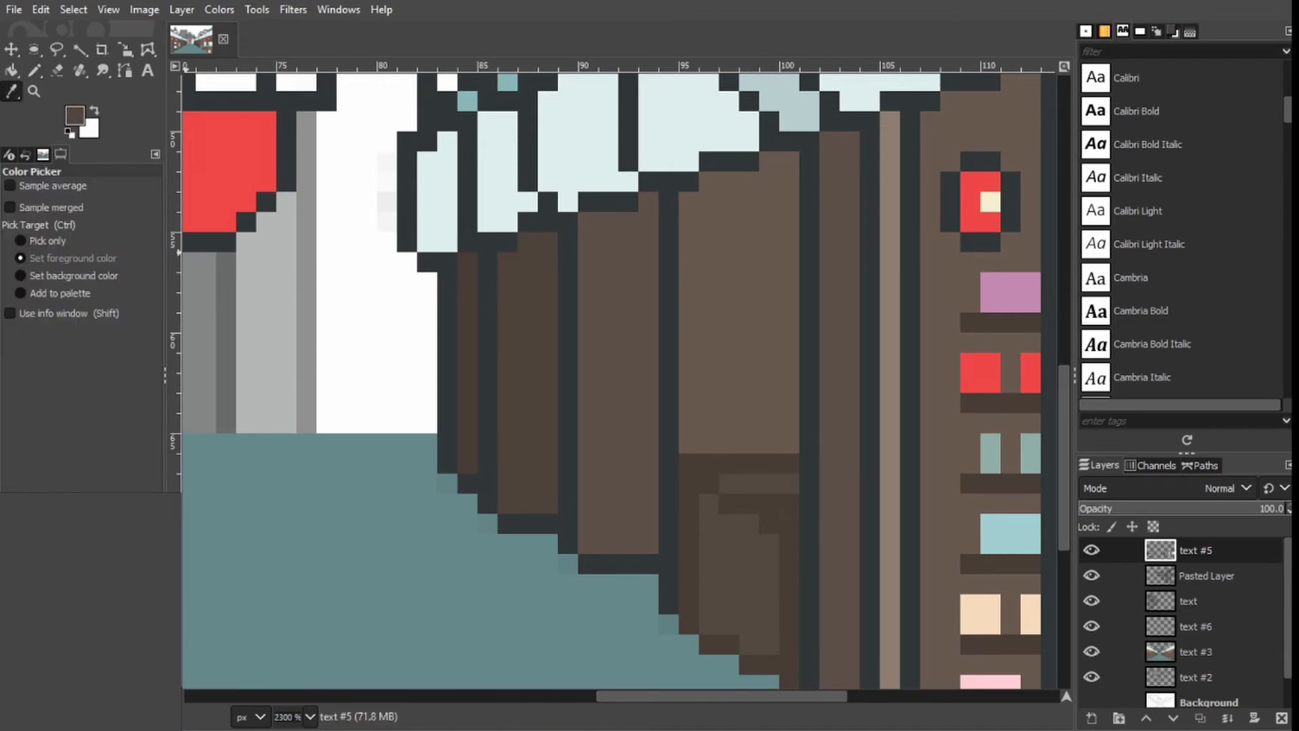
{"action": "left_click", "coordinate": [769, 485]}
{"action": "left_click", "coordinate": [34, 70]}
{"action": "left_click_drag", "start_coordinate": [789, 504], "coordinate": [769, 504]}
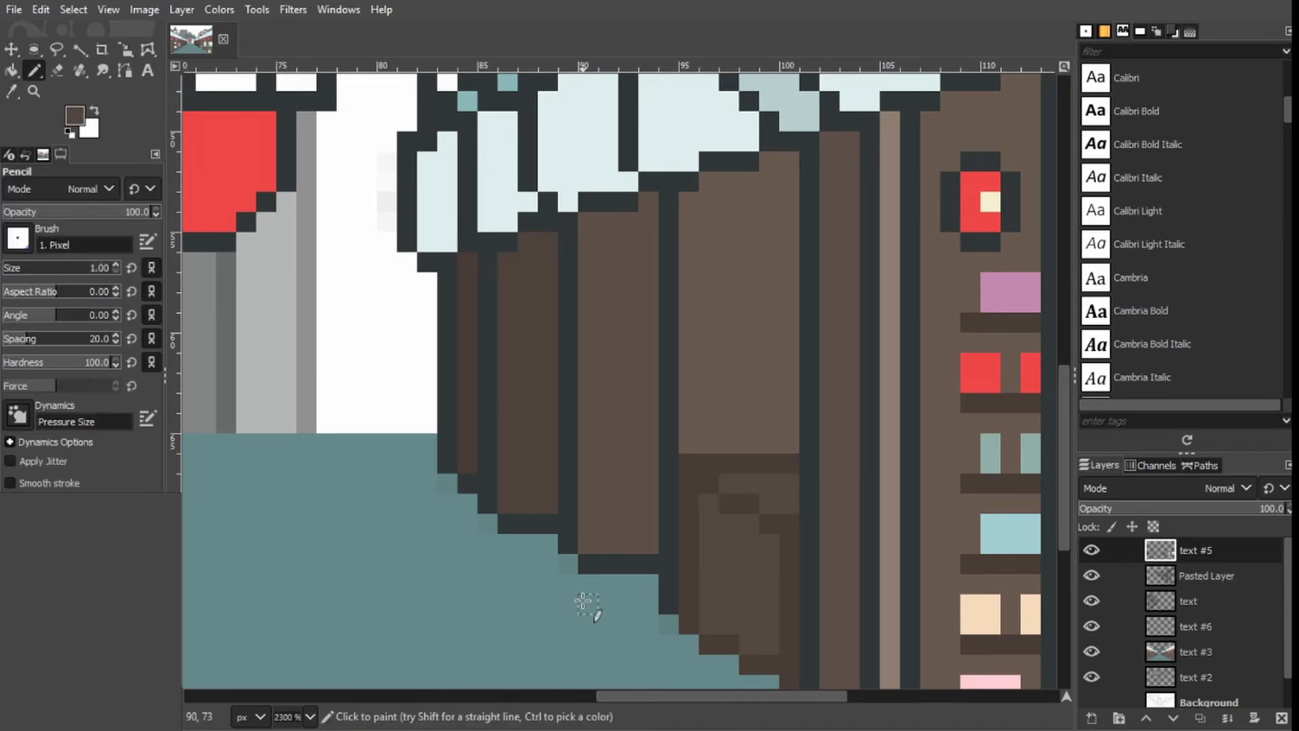
{"action": "scroll", "coordinate": [583, 604], "scroll_direction": "down", "scroll_amount": 5}
{"action": "scroll", "coordinate": [588, 472], "scroll_direction": "up", "scroll_amount": 5}
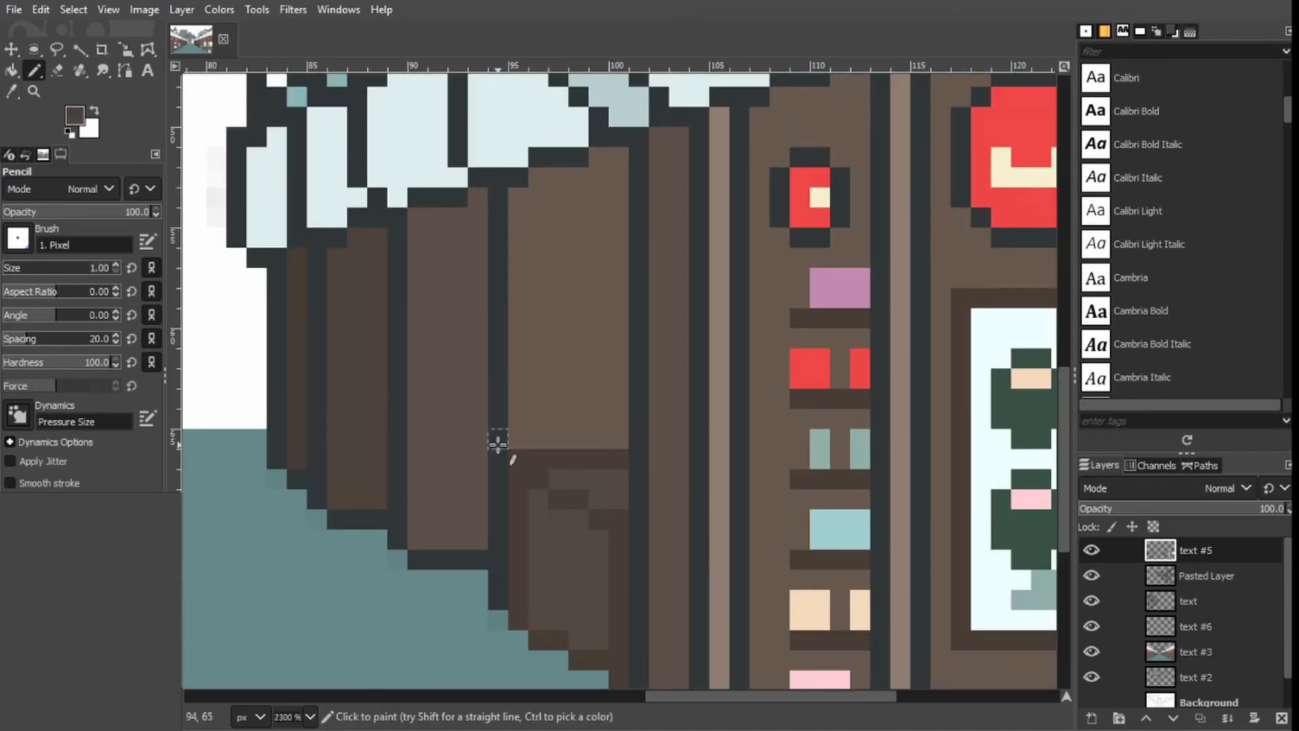
{"action": "key", "text": "ctrl+z"}
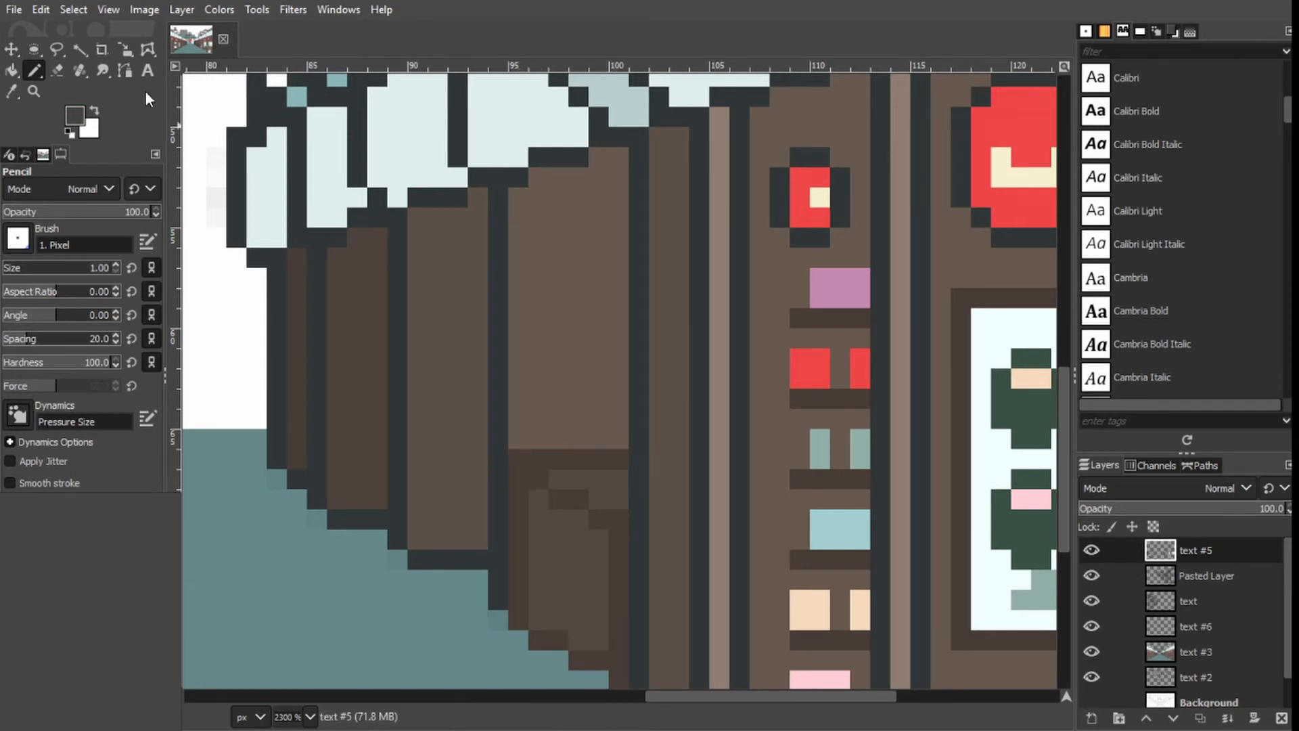
{"action": "left_click", "coordinate": [518, 198]}
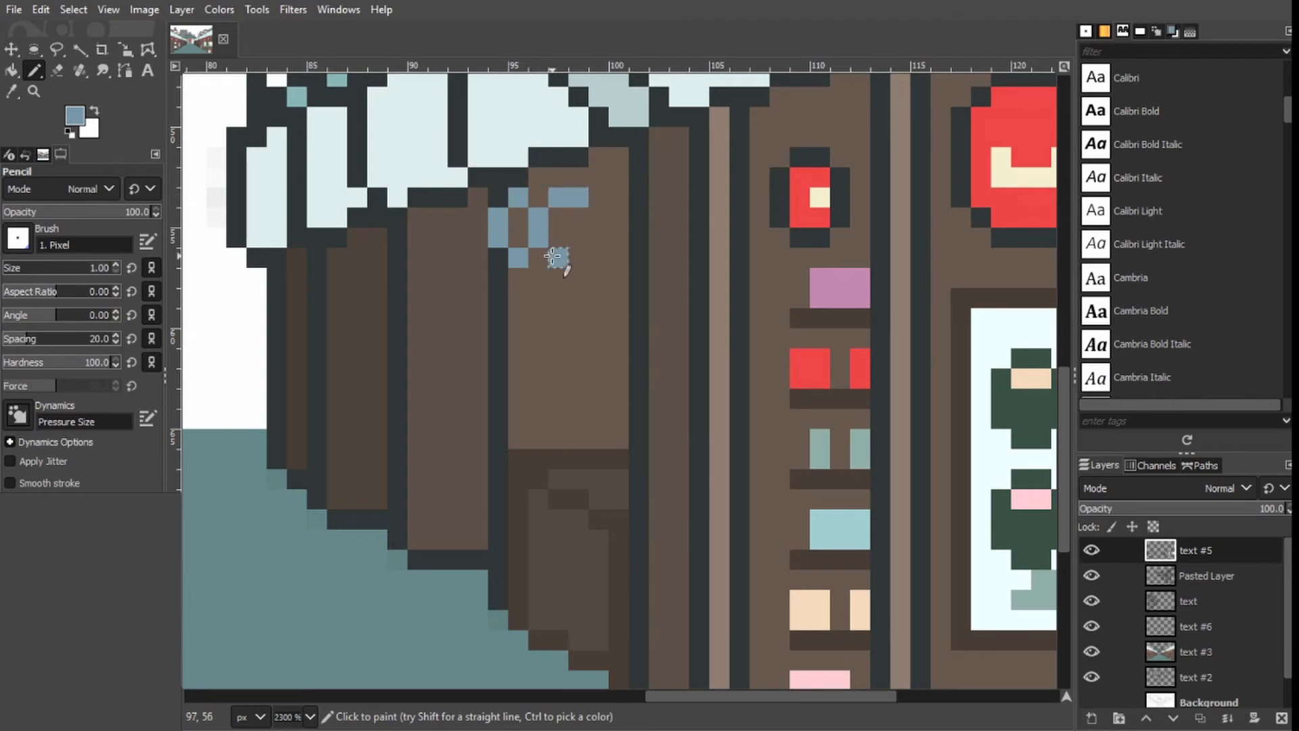
{"action": "mouse_move", "coordinate": [552, 256]}
{"action": "left_mouse_down"}
{"action": "mouse_move", "coordinate": [591, 239]}
{"action": "mouse_move", "coordinate": [558, 218]}
{"action": "left_mouse_up"}
{"action": "key", "text": "ctrl+z"}
{"action": "key", "text": "ctrl+z"}
{"action": "key", "text": "ctrl+z"}
{"action": "left_click", "coordinate": [538, 197]}
{"action": "left_click", "coordinate": [539, 257]}
Paint a stepped slate-blue band along the awning's lower edge above the counter.
{"action": "mouse_move", "coordinate": [577, 199]}
{"action": "left_mouse_down"}
{"action": "mouse_move", "coordinate": [620, 226]}
{"action": "mouse_move", "coordinate": [585, 265]}
{"action": "mouse_move", "coordinate": [560, 177]}
{"action": "left_mouse_up"}
{"action": "key", "text": "ctrl+z"}
{"action": "key", "text": "ctrl+z"}
{"action": "key", "text": "ctrl+z"}
{"action": "key", "text": "ctrl+z"}
{"action": "key", "text": "ctrl+z"}
{"action": "key", "text": "ctrl+z"}
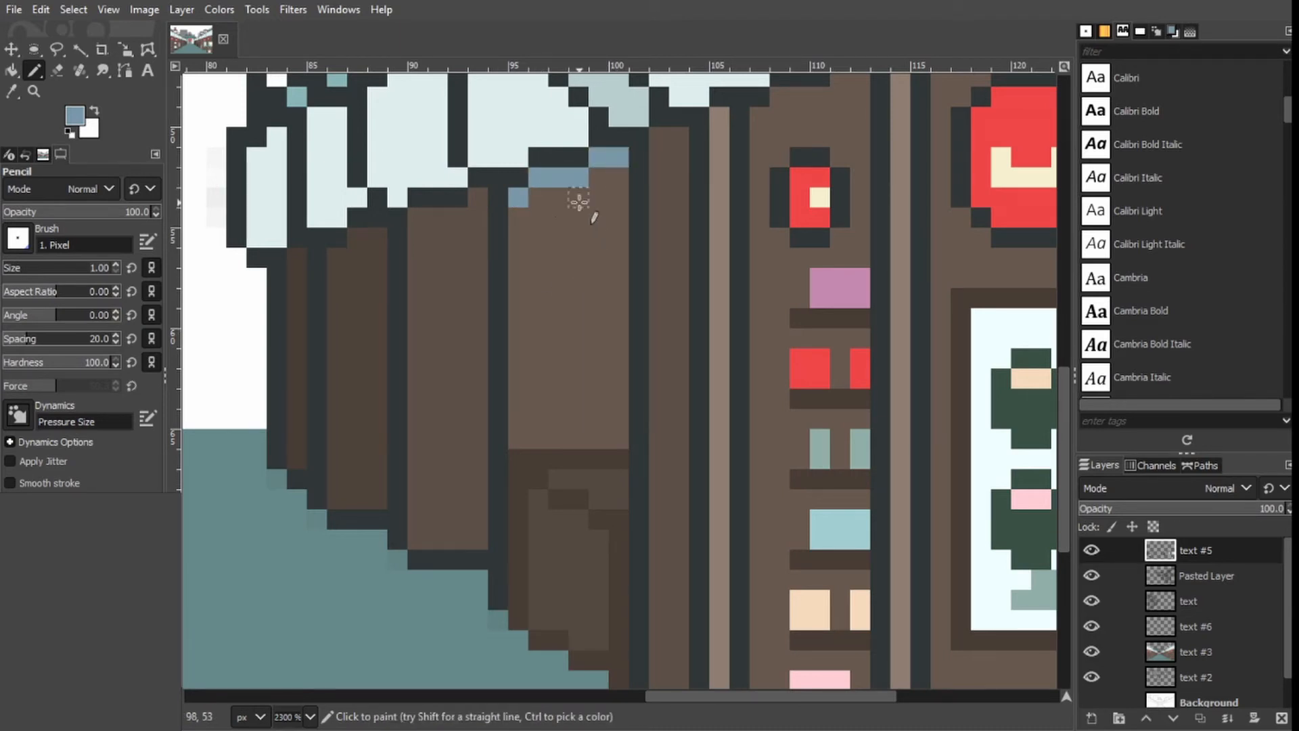
{"action": "key", "text": "ctrl+z"}
Paint the curtain's hanging folds in slate blue below the stepped band.
{"action": "left_click", "coordinate": [518, 256]}
{"action": "left_click_drag", "start_coordinate": [498, 217], "coordinate": [498, 237]}
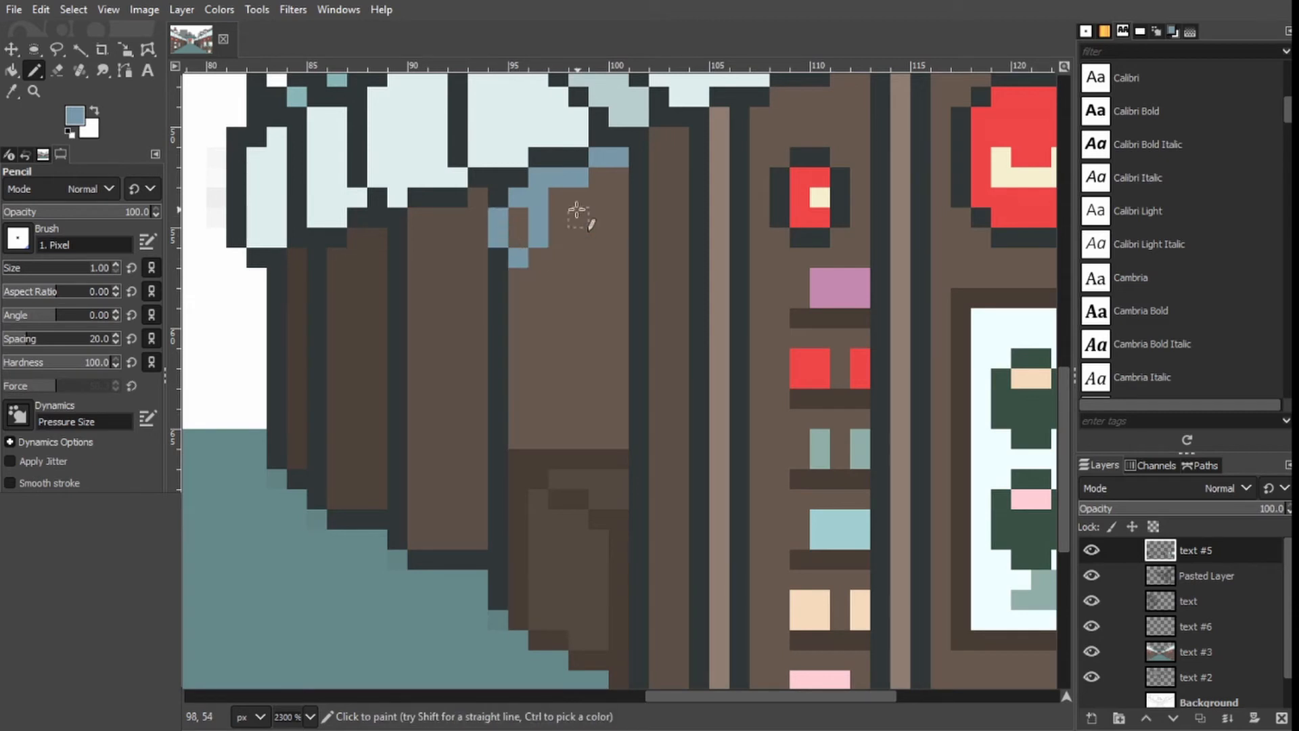
{"action": "key", "text": "ctrl+z"}
{"action": "left_click_drag", "start_coordinate": [578, 198], "coordinate": [578, 217]}
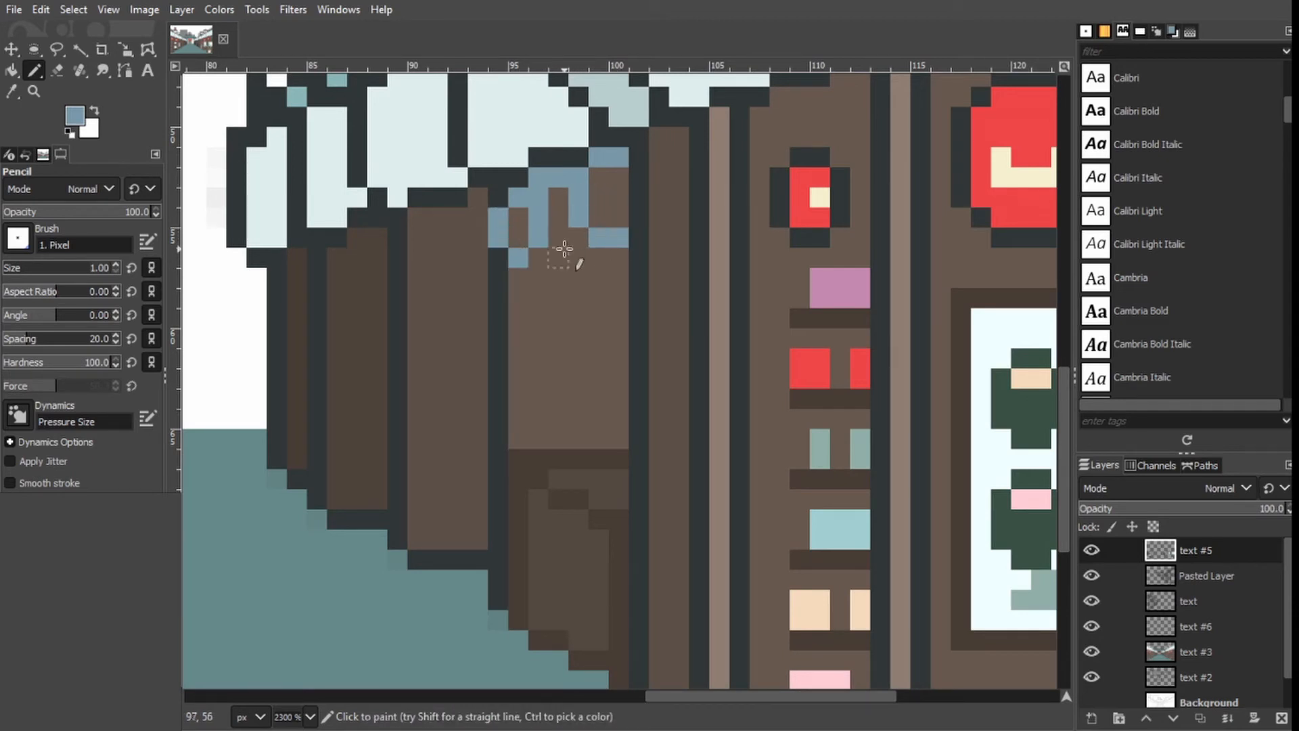
{"action": "left_click", "coordinate": [564, 249]}
Erase the misplaced pixels at the curtain's lower right and repaint its bottom edge in slate blue.
{"action": "key", "text": "shift+e"}
{"action": "mouse_move", "coordinate": [599, 257]}
{"action": "left_mouse_down"}
{"action": "mouse_move", "coordinate": [620, 258]}
{"action": "mouse_move", "coordinate": [597, 233]}
{"action": "left_mouse_up"}
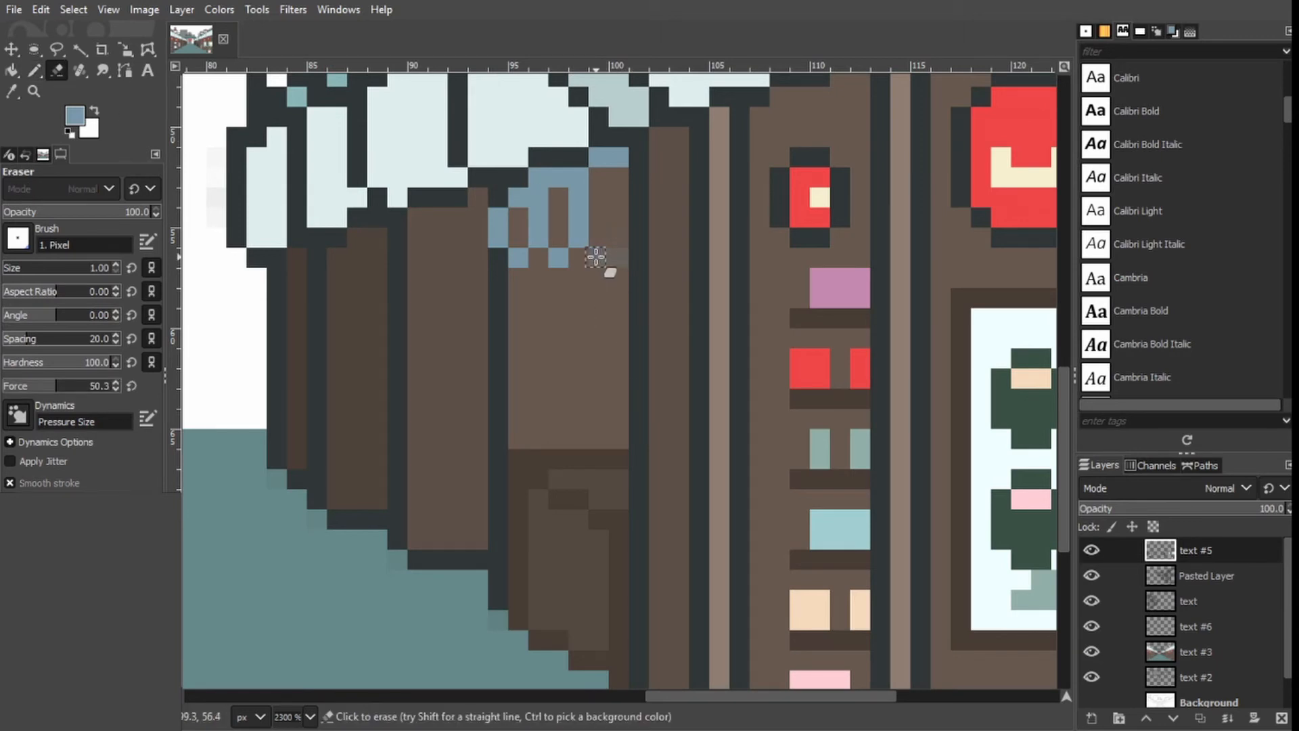
{"action": "key", "text": "n"}
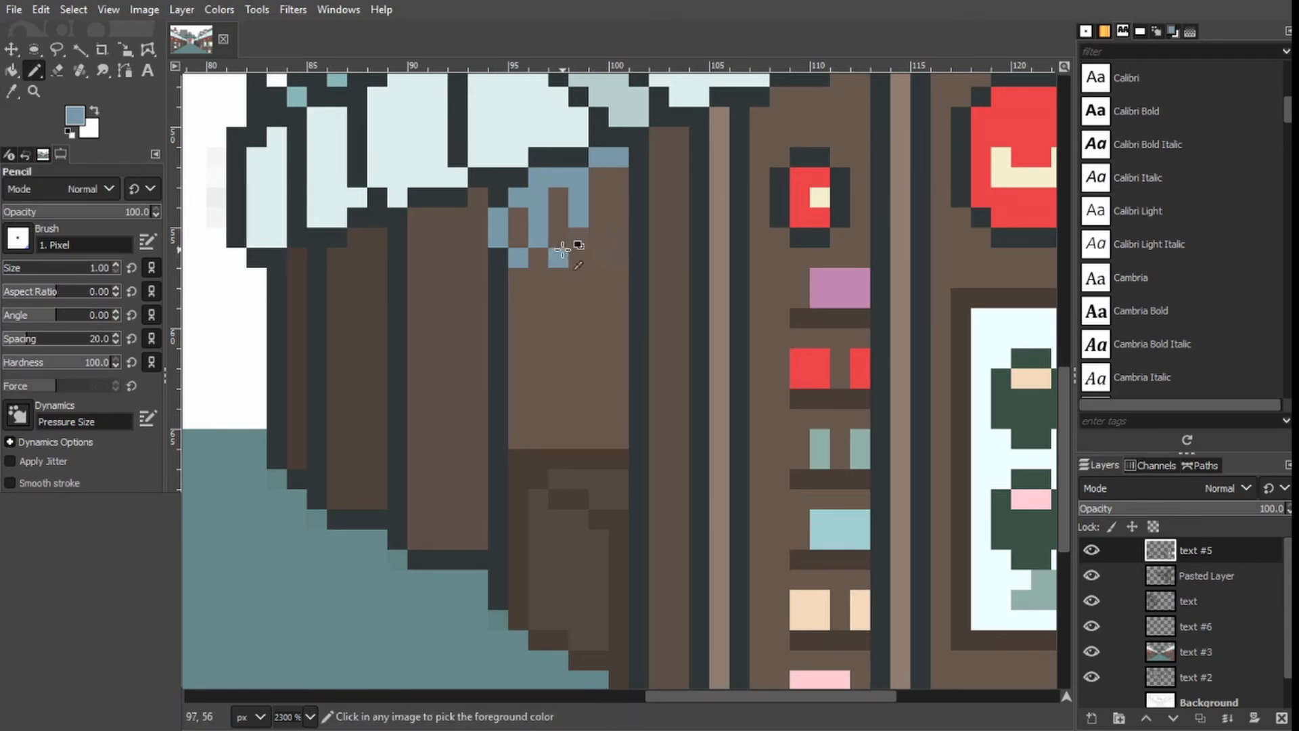
{"action": "left_click", "coordinate": [558, 237]}
{"action": "left_click_drag", "start_coordinate": [599, 237], "coordinate": [619, 236]}
Fill the gaps between the curtain's folds with a lighter grey-blue and add dark blue shading pixels.
{"action": "mouse_move", "coordinate": [599, 177]}
{"action": "left_mouse_down"}
{"action": "mouse_move", "coordinate": [614, 203]}
{"action": "mouse_move", "coordinate": [599, 218]}
{"action": "left_mouse_up"}
{"action": "left_click_drag", "start_coordinate": [558, 198], "coordinate": [558, 218]}
{"action": "left_click_drag", "start_coordinate": [517, 217], "coordinate": [518, 237]}
{"action": "left_click", "coordinate": [270, 311]}
{"action": "left_click", "coordinate": [599, 196]}
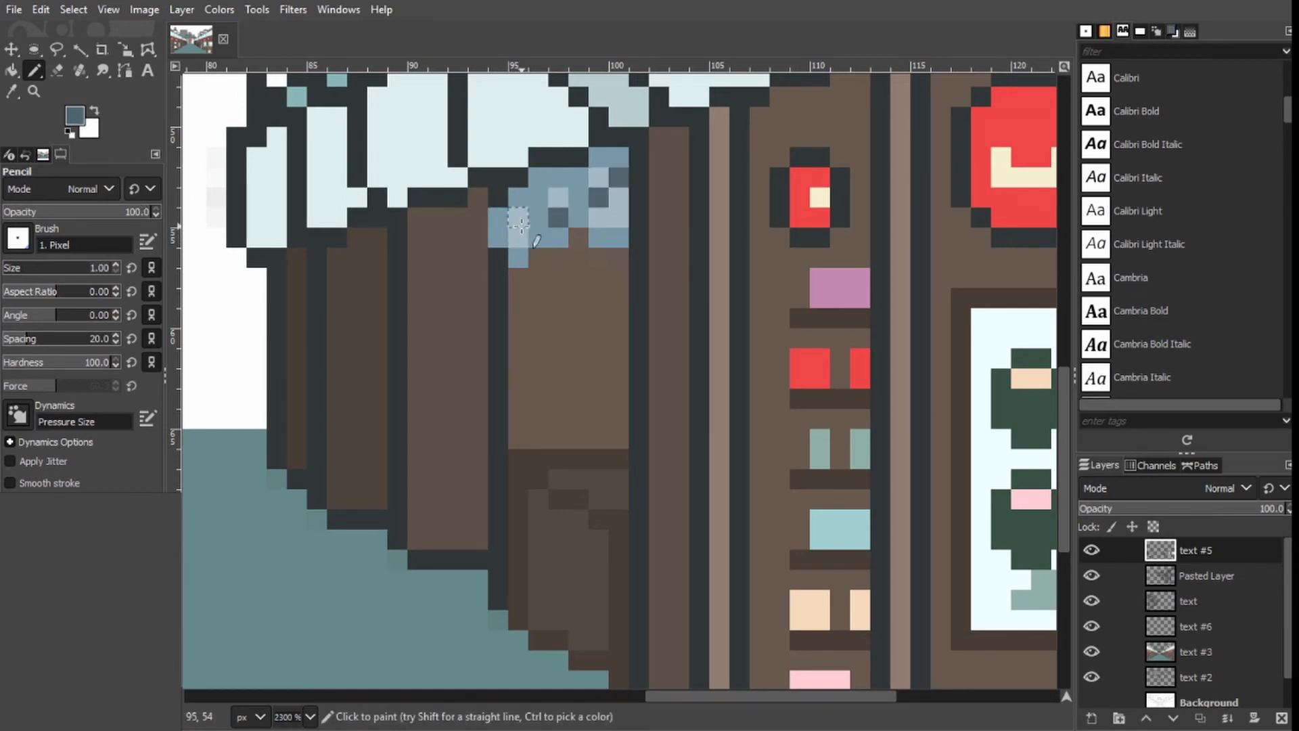
Recolour the curtain's folds and gaps in darker slate blues.
{"action": "scroll", "coordinate": [443, 313], "scroll_direction": "down", "scroll_amount": 4}
{"action": "scroll", "coordinate": [499, 203], "scroll_direction": "up", "scroll_amount": 4}
{"action": "mouse_move", "coordinate": [535, 129]}
{"action": "left_mouse_down"}
{"action": "mouse_move", "coordinate": [507, 189]}
{"action": "mouse_move", "coordinate": [460, 196]}
{"action": "left_mouse_up"}
{"action": "scroll", "coordinate": [486, 199], "scroll_direction": "up", "scroll_amount": 1}
{"action": "scroll", "coordinate": [372, 338], "scroll_direction": "down", "scroll_amount": 3}
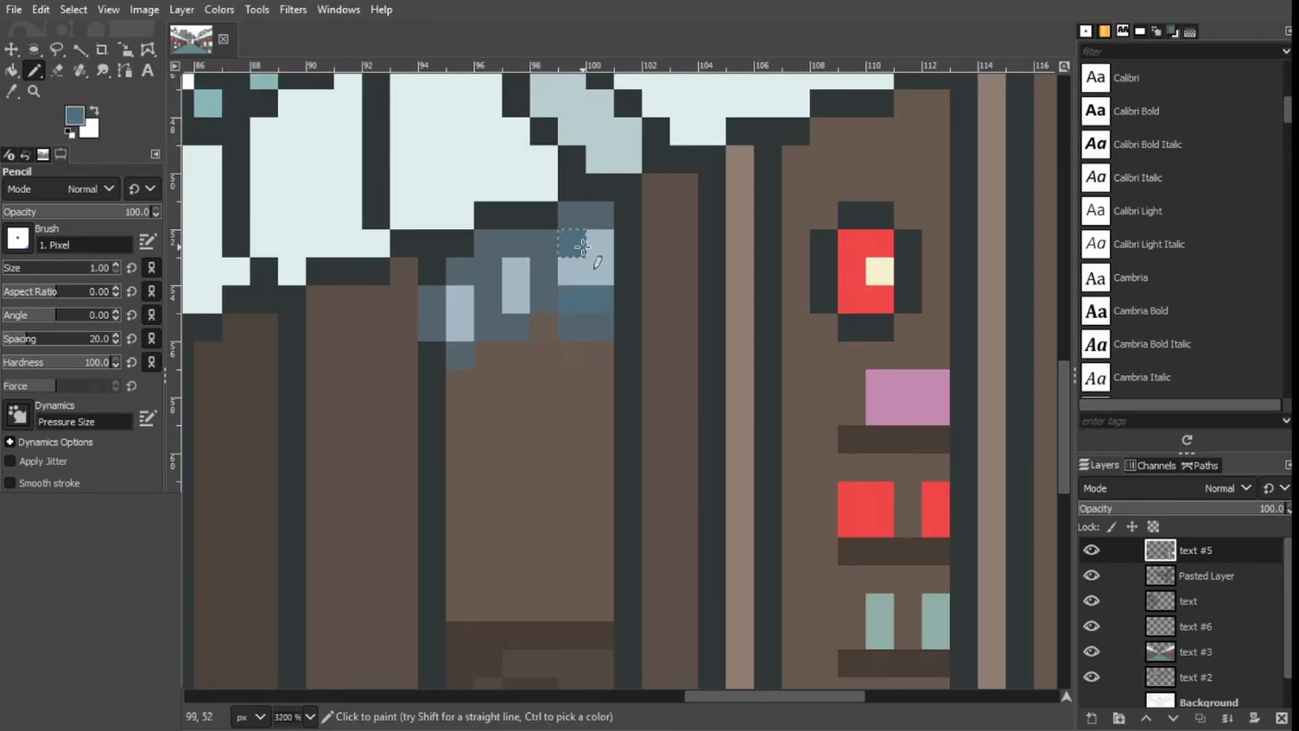
{"action": "scroll", "coordinate": [414, 345], "scroll_direction": "up", "scroll_amount": 4}
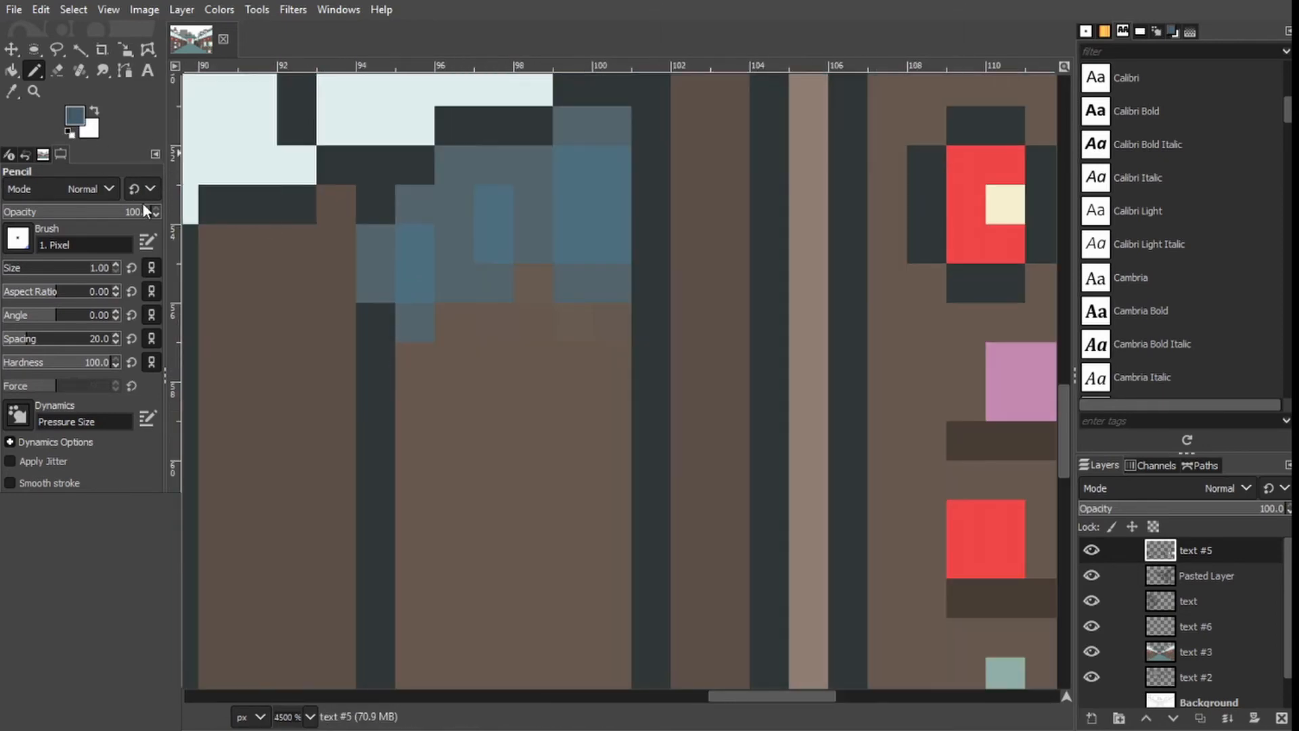
{"action": "key", "text": "shift+b"}
{"action": "scroll", "coordinate": [266, 250], "scroll_direction": "down", "scroll_amount": 5}
{"action": "scroll", "coordinate": [595, 408], "scroll_direction": "up", "scroll_amount": 4}
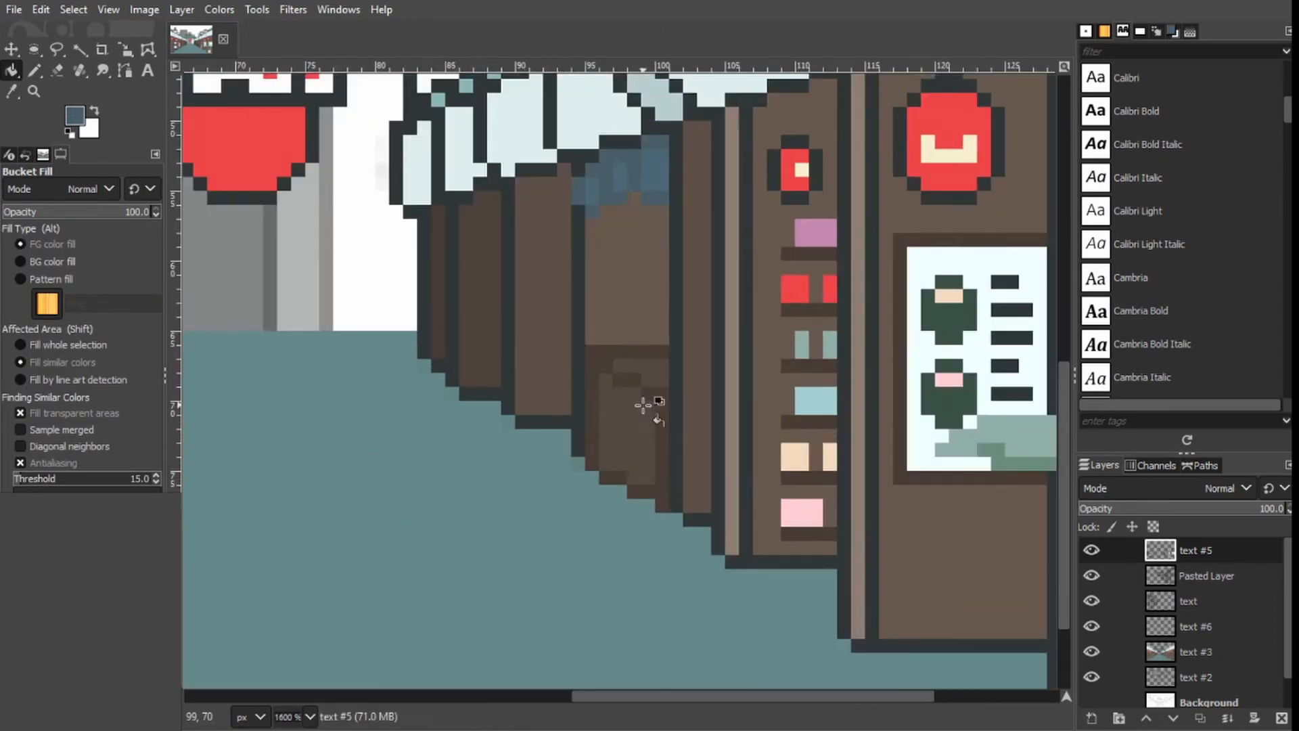
Pick up the poster's white and paint a rounded sign four pixels wide and five high on the wall above the counter.
{"action": "key", "text": "o"}
{"action": "left_click", "coordinate": [1038, 369]}
{"action": "key", "text": "n"}
{"action": "mouse_move", "coordinate": [589, 337]}
{"action": "left_mouse_down"}
{"action": "mouse_move", "coordinate": [629, 321]}
{"action": "mouse_move", "coordinate": [598, 389]}
{"action": "mouse_move", "coordinate": [620, 348]}
{"action": "left_mouse_up"}
{"action": "key", "text": "ctrl+z"}
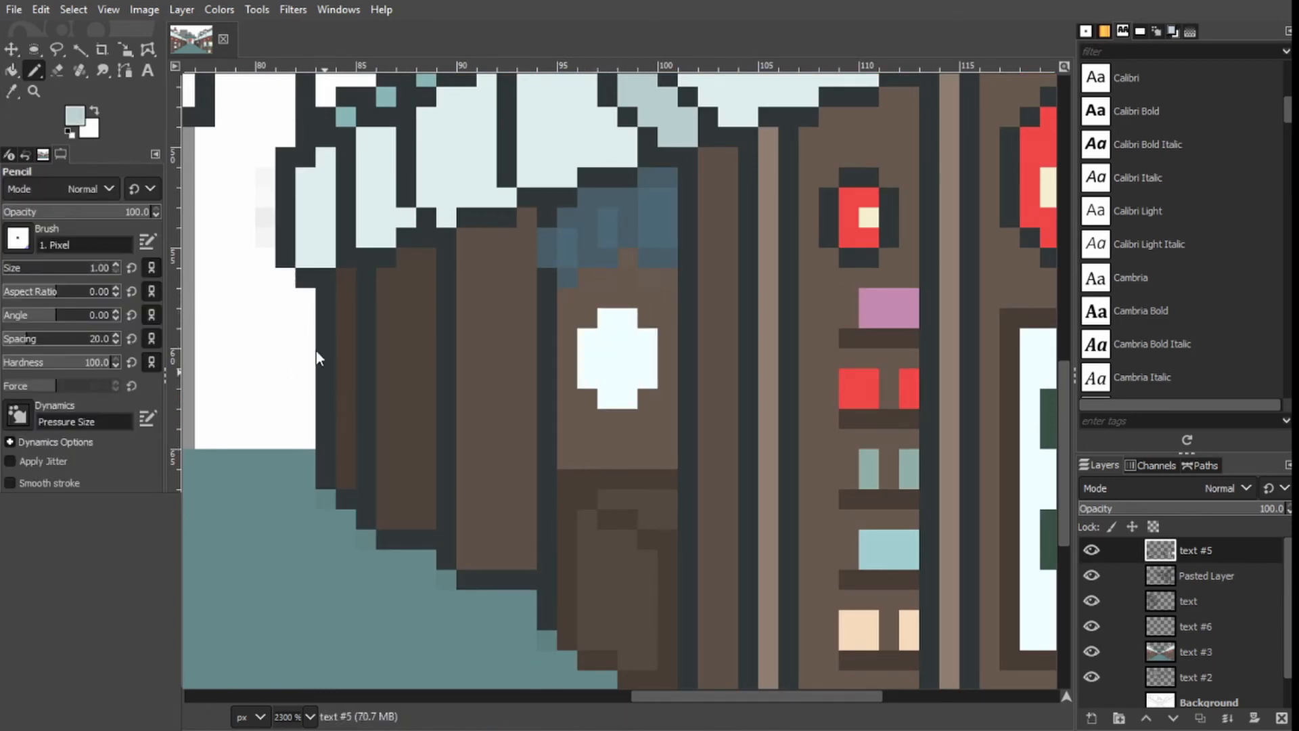
Place three single pale blue-grey pixels as dishes along the counter's sloping top edge.
{"action": "left_click", "coordinate": [607, 459]}
{"action": "key", "text": "ctrl+z"}
{"action": "left_click", "coordinate": [588, 479]}
{"action": "left_click", "coordinate": [628, 499]}
{"action": "left_click", "coordinate": [663, 517]}
{"action": "scroll", "coordinate": [575, 561], "scroll_direction": "down", "scroll_amount": 3}
{"action": "scroll", "coordinate": [664, 582], "scroll_direction": "up", "scroll_amount": 1}
Pick up the dark grey of the poster's text and paint a small mark on the white sign.
{"action": "key", "text": "o"}
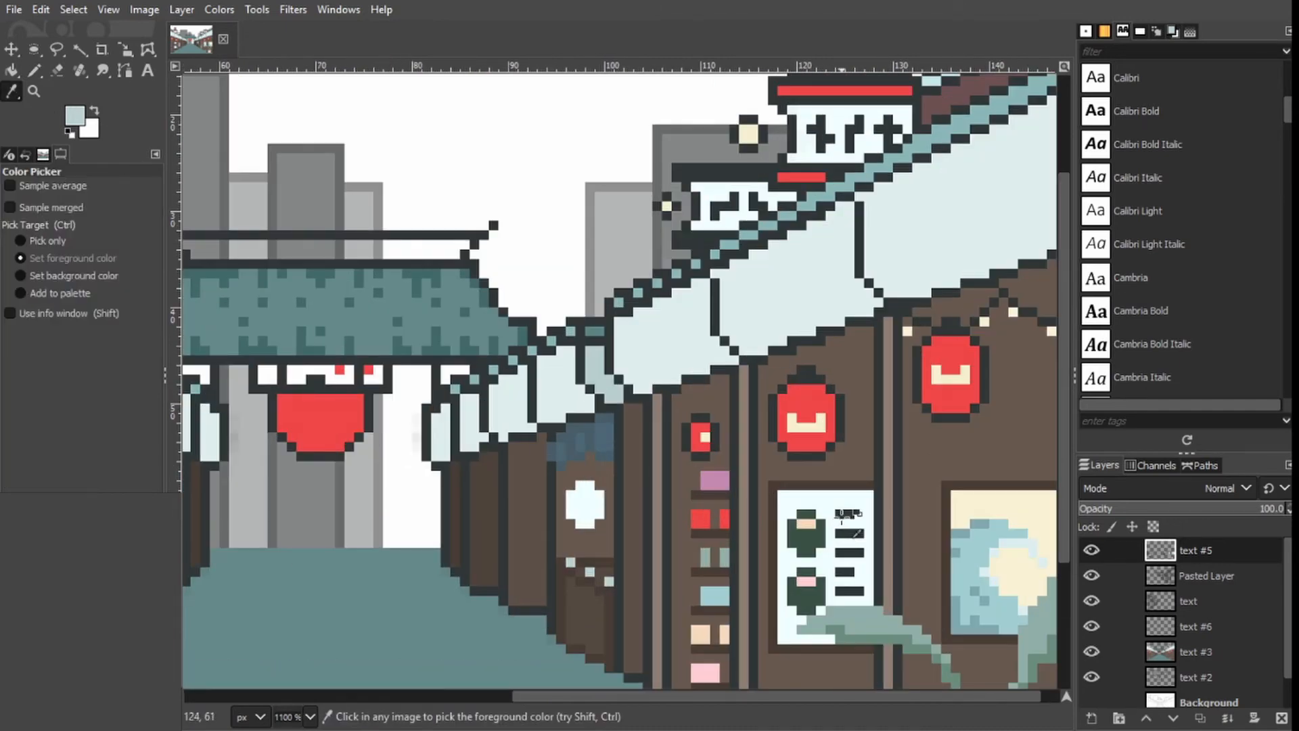
{"action": "left_click", "coordinate": [841, 516]}
{"action": "key", "text": "n"}
{"action": "scroll", "coordinate": [528, 609], "scroll_direction": "up", "scroll_amount": 3}
{"action": "left_click", "coordinate": [771, 158]}
{"action": "scroll", "coordinate": [428, 209], "scroll_direction": "down", "scroll_amount": 3}
{"action": "key", "text": "ctrl+z"}
Draw a two-pixel-wide lantern-red banner in two offset vertical sections on the wide left-side wall panel beyond the pink display.
{"action": "scroll", "coordinate": [368, 316], "scroll_direction": "down", "scroll_amount": 1}
{"action": "scroll", "coordinate": [467, 196], "scroll_direction": "up", "scroll_amount": 3}
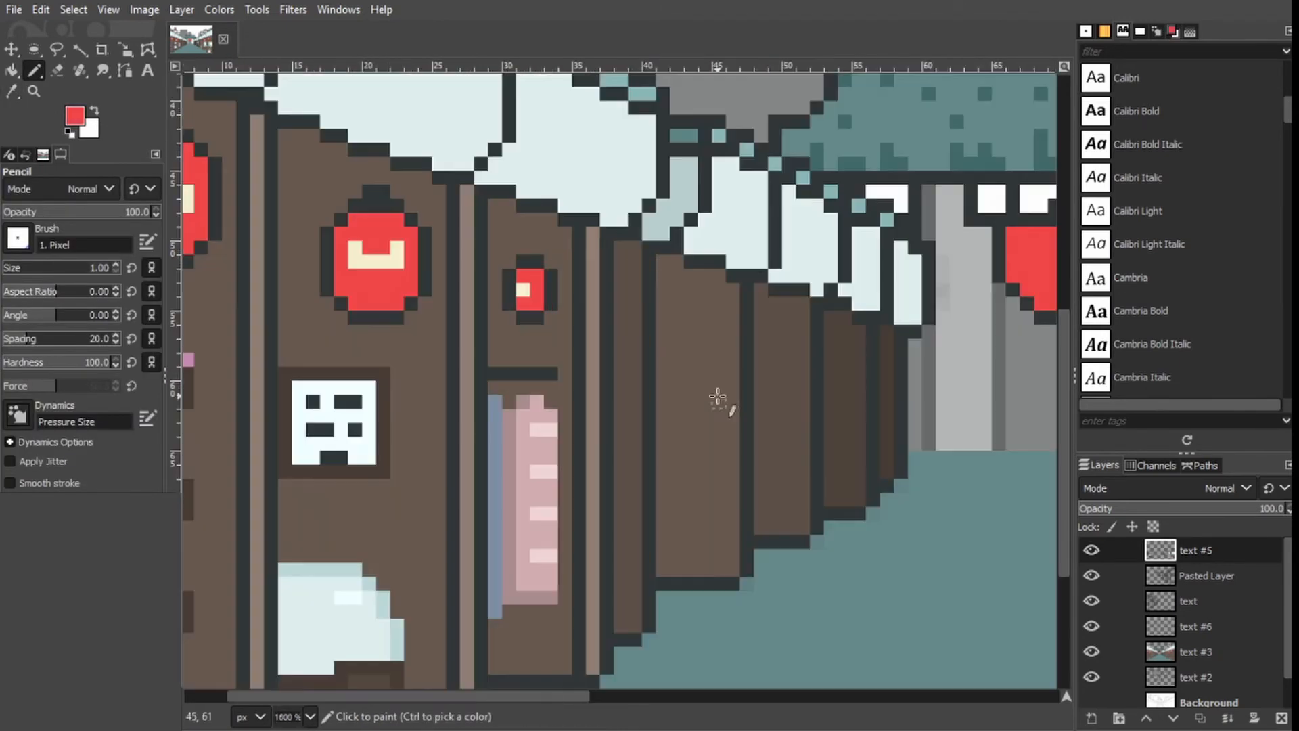
{"action": "left_click", "coordinate": [719, 402]}
{"action": "left_click", "coordinate": [705, 595], "text": "shift"}
{"action": "left_click", "coordinate": [704, 402]}
{"action": "left_click", "coordinate": [691, 595], "text": "shift"}
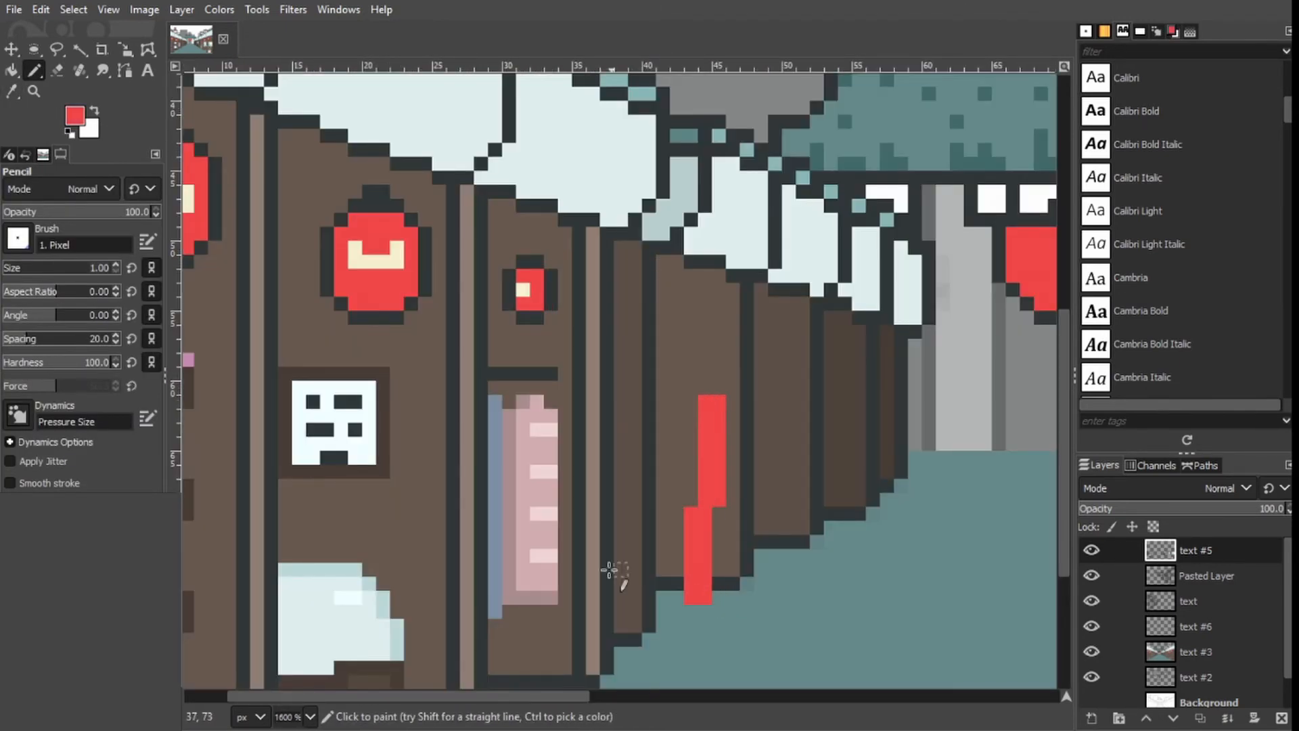
Shade the right edge of both red banner sections with a lighter, muted red.
{"action": "left_click", "coordinate": [161, 106]}
{"action": "left_click_drag", "start_coordinate": [719, 402], "coordinate": [704, 597]}
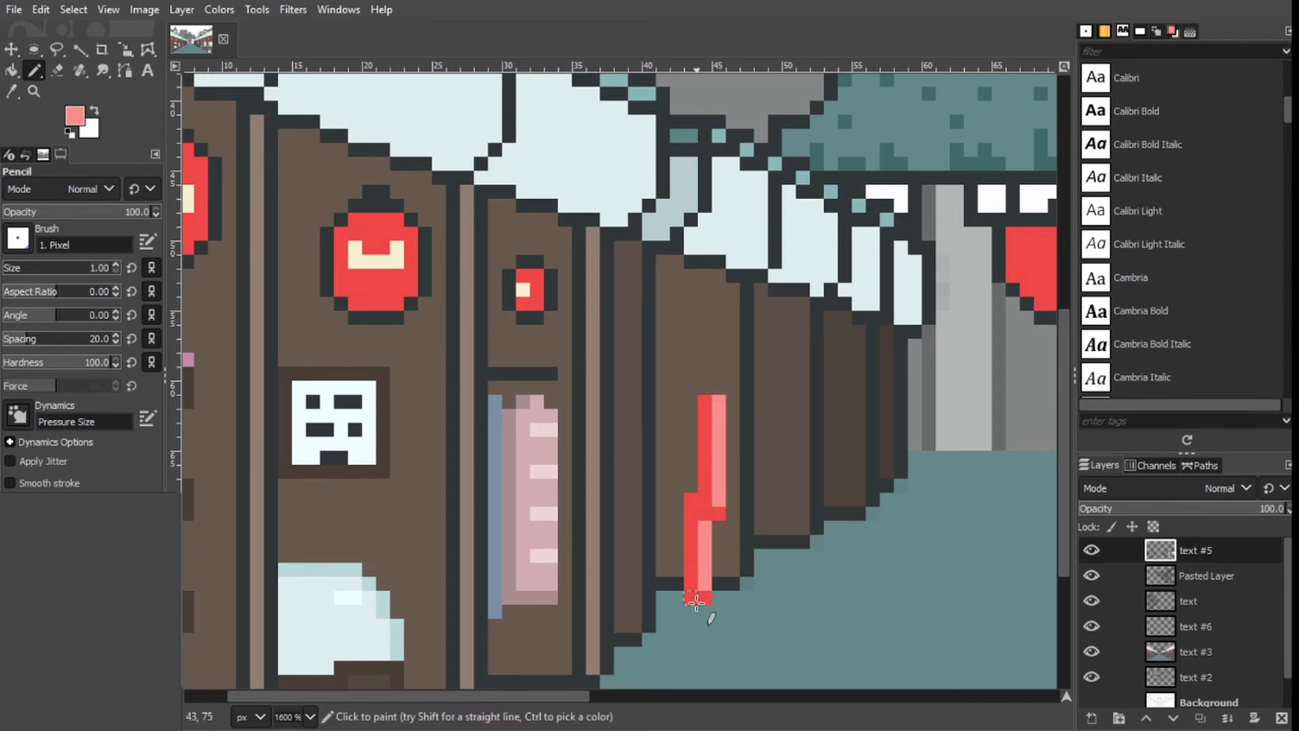
{"action": "left_click", "coordinate": [178, 121]}
{"action": "key", "text": "shift+b"}
{"action": "left_click", "coordinate": [721, 467]}
{"action": "scroll", "coordinate": [512, 507], "scroll_direction": "down", "scroll_amount": 3}
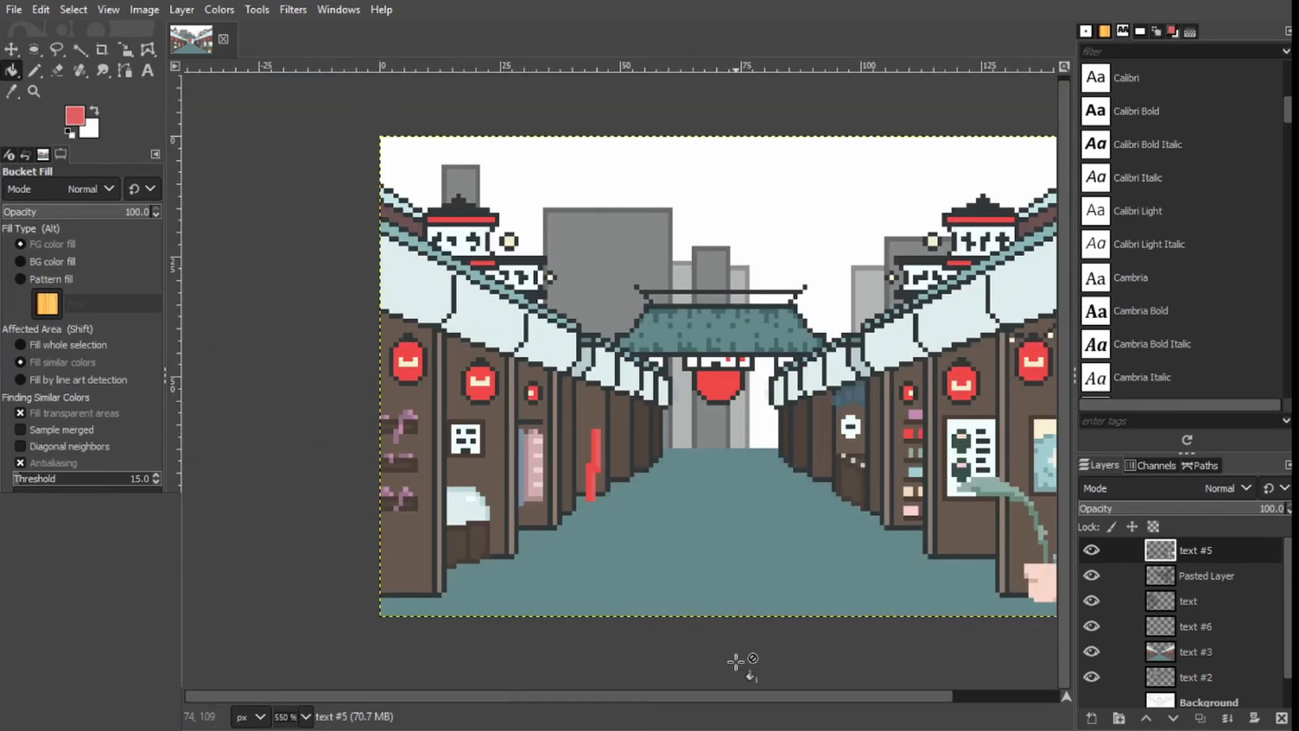
{"action": "scroll", "coordinate": [542, 426], "scroll_direction": "up", "scroll_amount": 4}
{"action": "key", "text": "n"}
{"action": "left_click", "coordinate": [743, 441]}
{"action": "left_click", "coordinate": [745, 561], "text": "shift"}
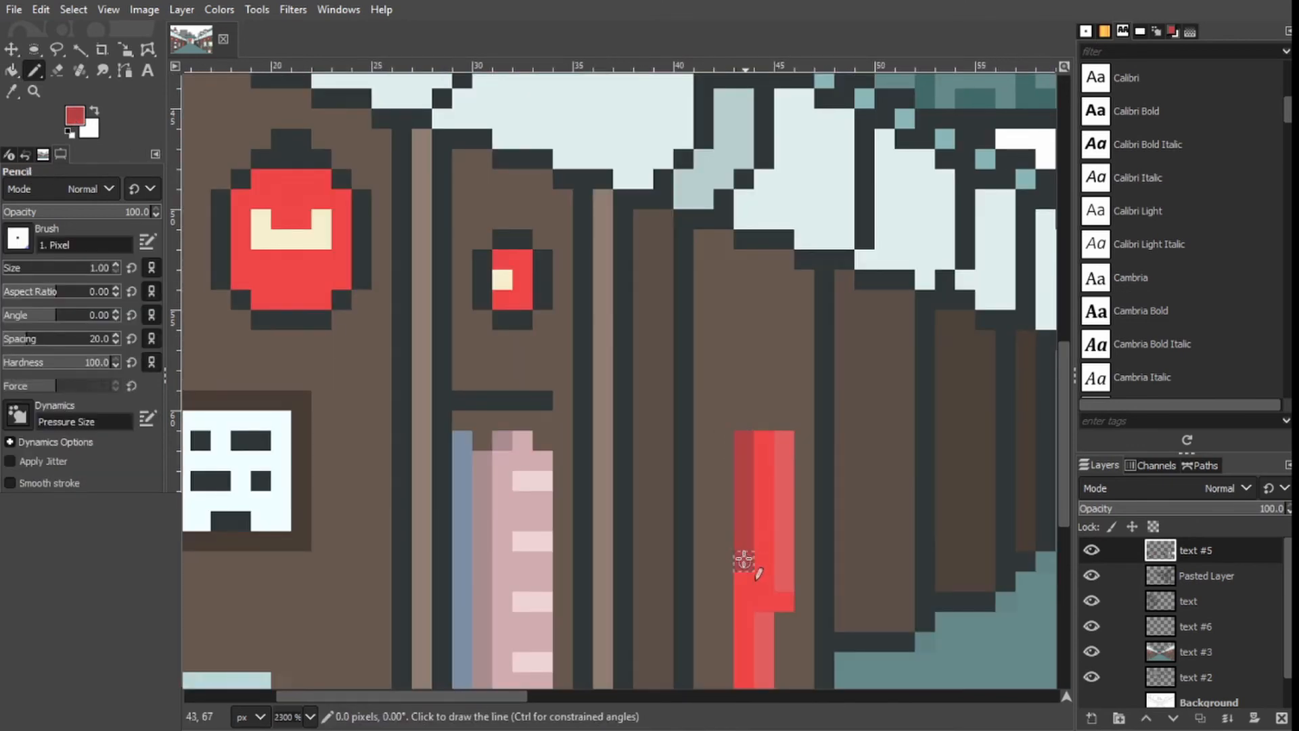
{"action": "key", "text": "ctrl+z"}
{"action": "key", "text": "ctrl+z"}
Draw a stepped dark red strip parallel to the red banner's left side, leaving a narrow gap between them.
{"action": "left_click", "coordinate": [724, 442]}
{"action": "left_click", "coordinate": [723, 561], "text": "shift"}
{"action": "left_click", "coordinate": [705, 563]}
{"action": "scroll", "coordinate": [711, 542], "scroll_direction": "down", "scroll_amount": 1}
{"action": "left_click", "coordinate": [704, 569], "text": "shift"}
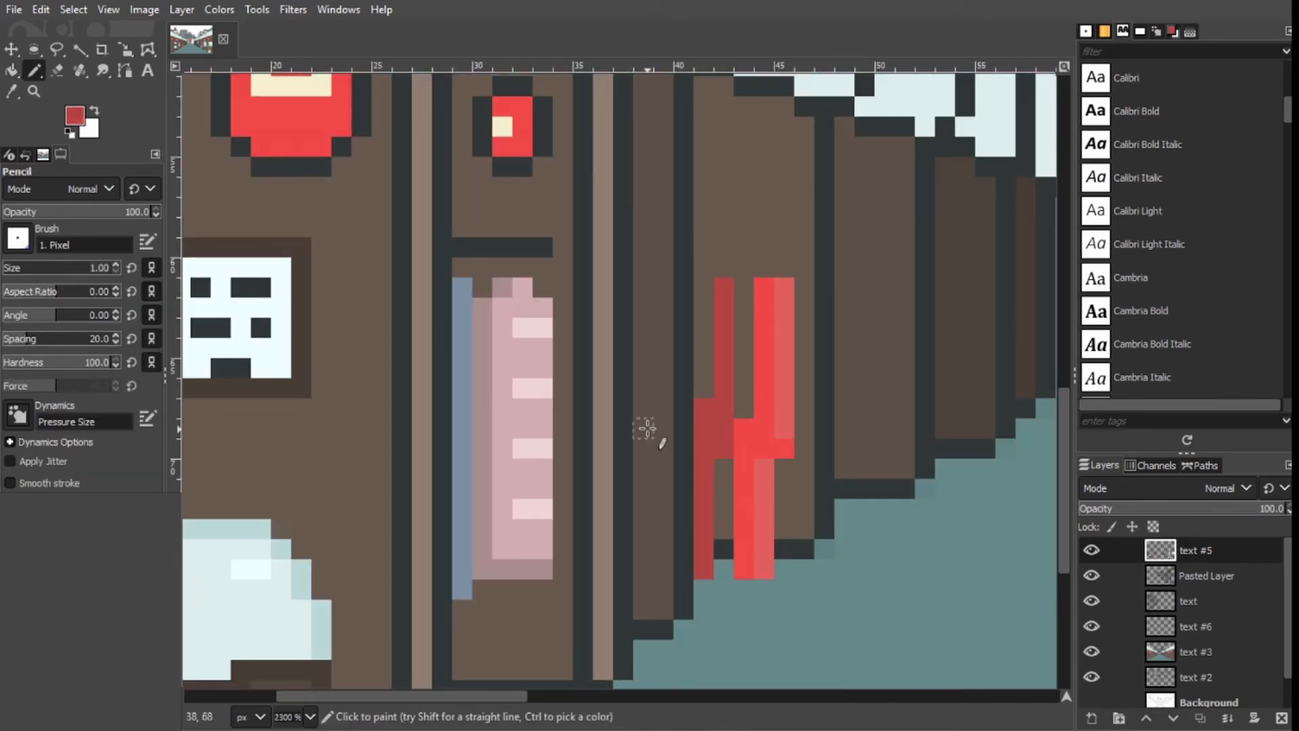
On layer text #4, paint the top six rows of light grey windows as uneven dashes across the large grey building.
{"action": "scroll", "coordinate": [501, 298], "scroll_direction": "down", "scroll_amount": 3}
{"action": "left_click_drag", "start_coordinate": [508, 306], "coordinate": [606, 305]}
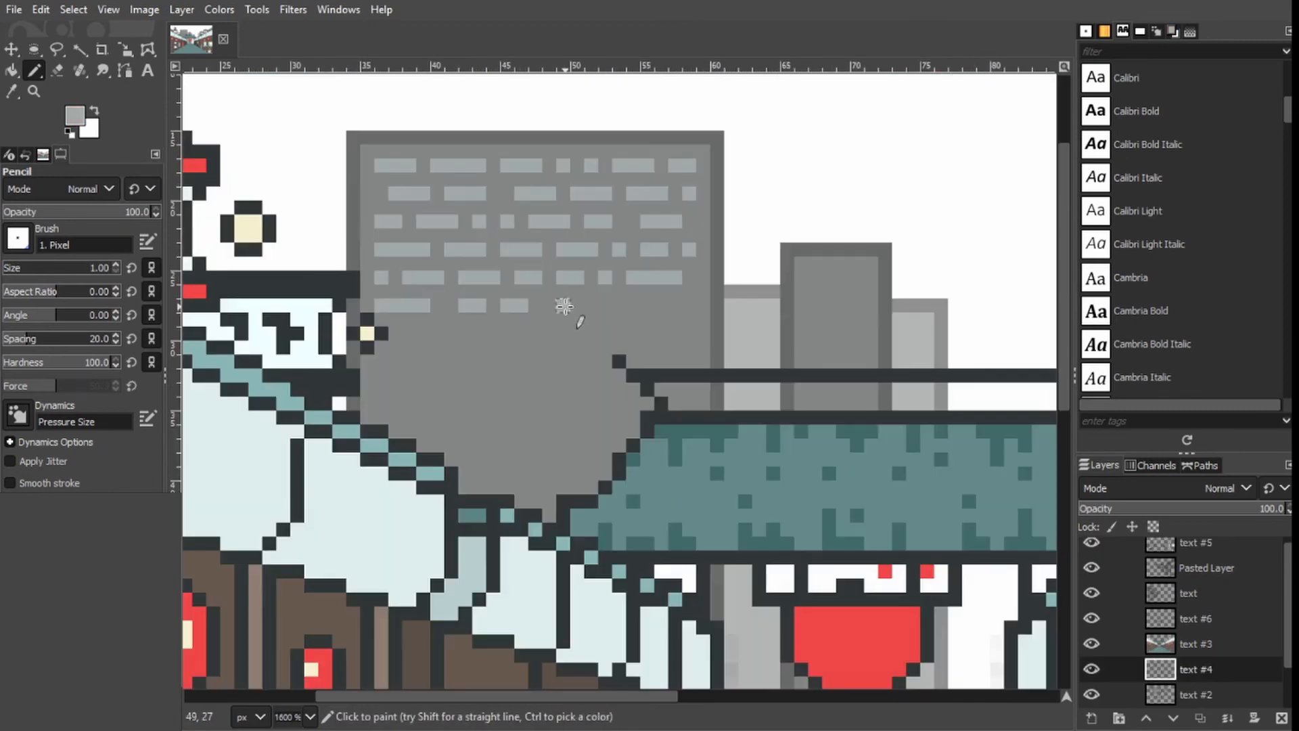
{"action": "left_click", "coordinate": [550, 306]}
{"action": "left_click", "coordinate": [633, 306]}
Paint the seventh row of light grey window dashes across the large building.
{"action": "left_click_drag", "start_coordinate": [688, 333], "coordinate": [647, 333]}
{"action": "left_click_drag", "start_coordinate": [619, 333], "coordinate": [606, 333]}
{"action": "scroll", "coordinate": [523, 338], "scroll_direction": "up", "scroll_amount": 1}
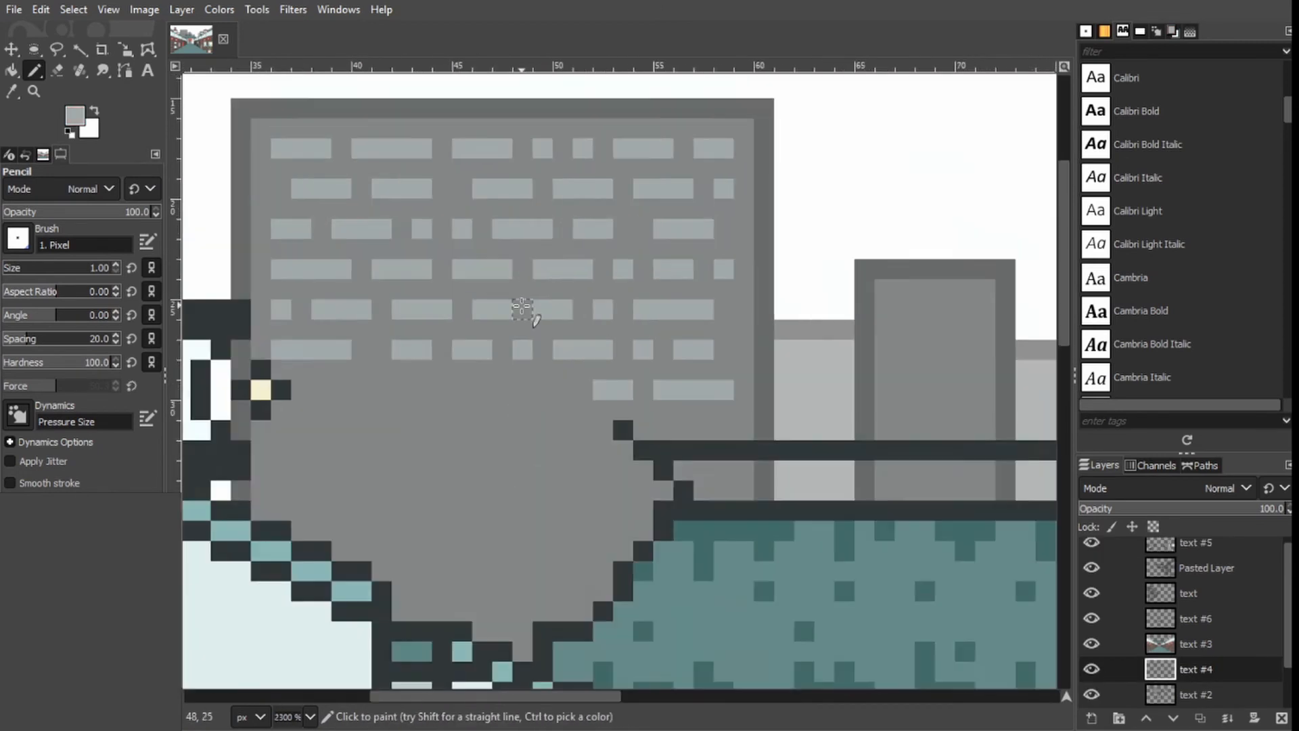
{"action": "left_click_drag", "start_coordinate": [563, 390], "coordinate": [522, 390]}
{"action": "left_click_drag", "start_coordinate": [482, 390], "coordinate": [442, 390]}
{"action": "left_click", "coordinate": [402, 390]}
{"action": "left_click_drag", "start_coordinate": [362, 390], "coordinate": [321, 390]}
Paint the eighth row of light grey window dashes, level with the tip of the temple roof.
{"action": "left_click_drag", "start_coordinate": [261, 430], "coordinate": [281, 430]}
{"action": "left_click", "coordinate": [361, 430], "text": "shift"}
{"action": "left_click_drag", "start_coordinate": [402, 430], "coordinate": [441, 431]}
{"action": "left_click_drag", "start_coordinate": [483, 430], "coordinate": [502, 431]}
{"action": "left_click", "coordinate": [543, 430]}
{"action": "left_click_drag", "start_coordinate": [583, 430], "coordinate": [603, 430]}
{"action": "left_click_drag", "start_coordinate": [663, 430], "coordinate": [704, 431]}
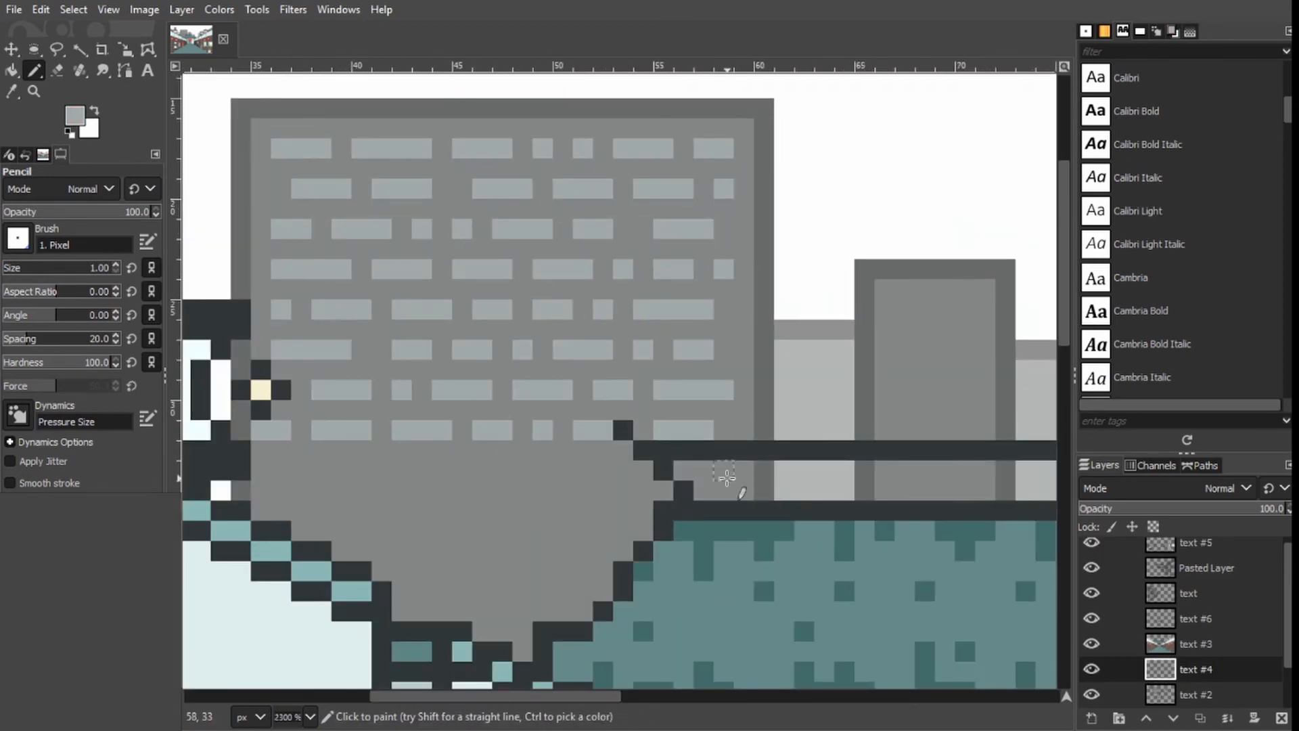
Paint the ninth row of light grey window dashes on the large building, erasing misplaced pixels at its left end.
{"action": "left_click_drag", "start_coordinate": [643, 471], "coordinate": [603, 471]}
{"action": "left_click_drag", "start_coordinate": [563, 472], "coordinate": [462, 471]}
{"action": "left_click_drag", "start_coordinate": [422, 471], "coordinate": [381, 471]}
{"action": "key", "text": "shift+e"}
{"action": "mouse_move", "coordinate": [301, 471]}
{"action": "left_mouse_down"}
{"action": "mouse_move", "coordinate": [281, 471]}
{"action": "mouse_move", "coordinate": [322, 511]}
{"action": "left_mouse_up"}
{"action": "left_click", "coordinate": [261, 431]}
{"action": "key", "text": "n"}
Paint the tenth row of light grey window dashes between the left awning and the temple roof.
{"action": "left_click_drag", "start_coordinate": [361, 511], "coordinate": [381, 510]}
{"action": "left_click_drag", "start_coordinate": [422, 511], "coordinate": [441, 511]}
{"action": "left_click", "coordinate": [502, 512]}
{"action": "left_click_drag", "start_coordinate": [563, 511], "coordinate": [602, 511]}
{"action": "left_click", "coordinate": [642, 511]}
Paint the two lowest rows of light grey window dashes where the large building narrows between the roofs.
{"action": "scroll", "coordinate": [643, 511], "scroll_direction": "down", "scroll_amount": 2}
{"action": "left_click_drag", "start_coordinate": [342, 399], "coordinate": [382, 398]}
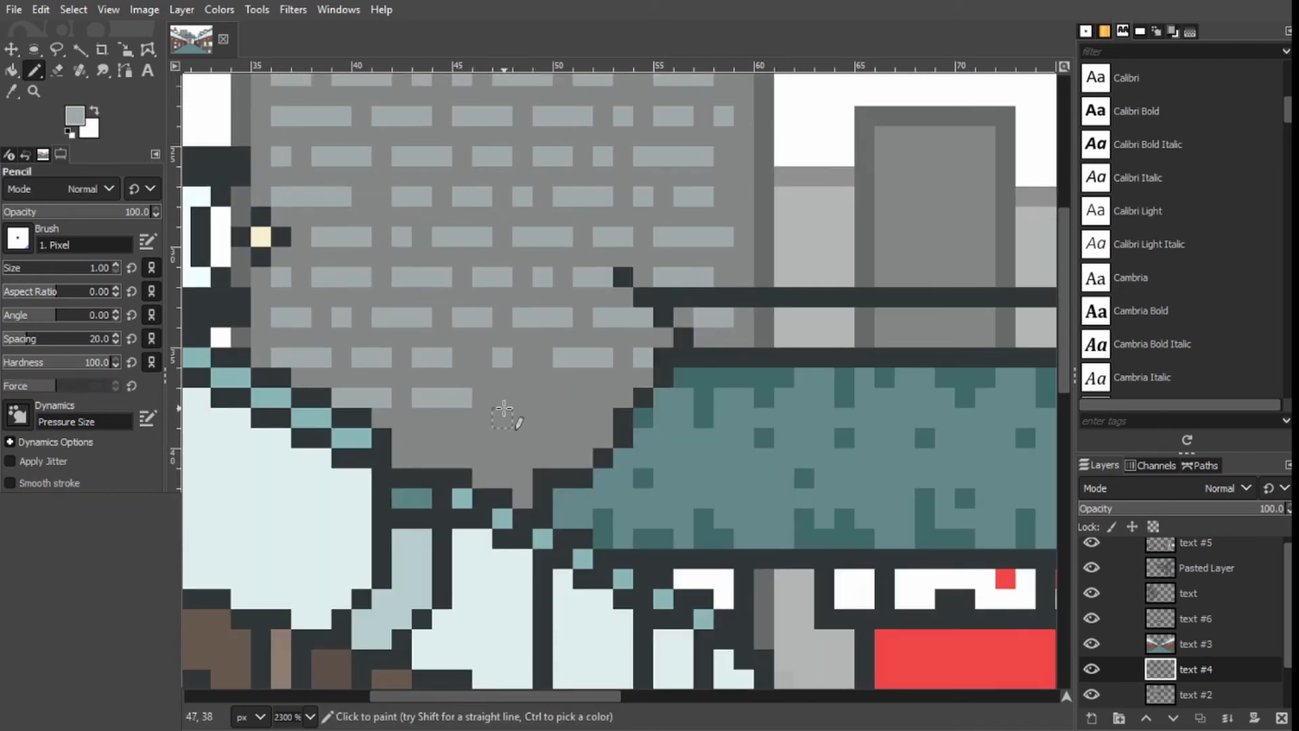
{"action": "left_click_drag", "start_coordinate": [603, 438], "coordinate": [584, 438]}
{"action": "left_click_drag", "start_coordinate": [543, 439], "coordinate": [522, 438]}
{"action": "left_click_drag", "start_coordinate": [483, 439], "coordinate": [462, 438]}
{"action": "left_click_drag", "start_coordinate": [422, 438], "coordinate": [403, 439]}
{"action": "scroll", "coordinate": [521, 441], "scroll_direction": "down", "scroll_amount": 5}
{"action": "scroll", "coordinate": [290, 217], "scroll_direction": "up", "scroll_amount": 5}
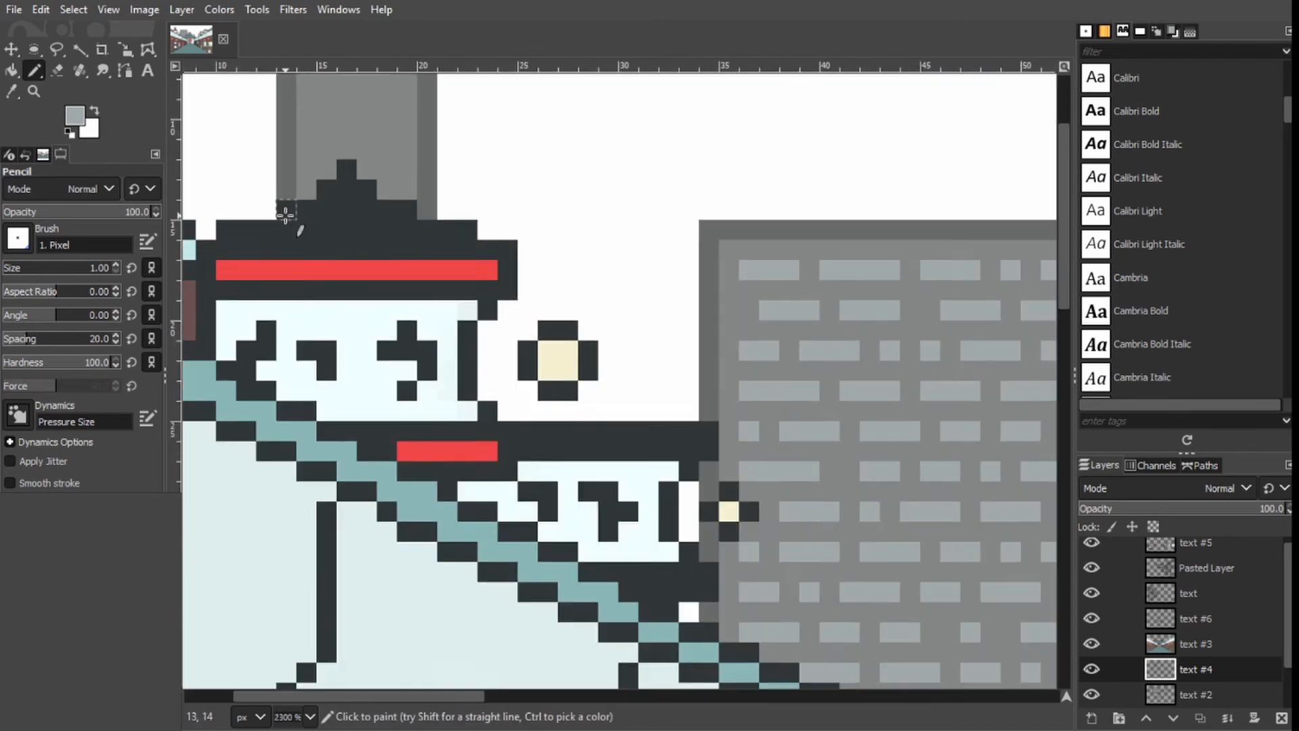
Paint light grey windows on the small grey tower behind the left pagoda roof, undoing two misplaced ones.
{"action": "left_click", "coordinate": [307, 243]}
{"action": "left_click", "coordinate": [366, 242]}
{"action": "key", "text": "ctrl+z"}
{"action": "key", "text": "ctrl+z"}
{"action": "left_click_drag", "start_coordinate": [327, 243], "coordinate": [346, 242]}
{"action": "left_click", "coordinate": [386, 242]}
Paint rows of single-pixel light grey windows on the narrow grey tower behind the temple gate.
{"action": "scroll", "coordinate": [431, 379], "scroll_direction": "down", "scroll_amount": 4}
{"action": "scroll", "coordinate": [684, 482], "scroll_direction": "up", "scroll_amount": 4}
{"action": "left_click", "coordinate": [563, 242]}
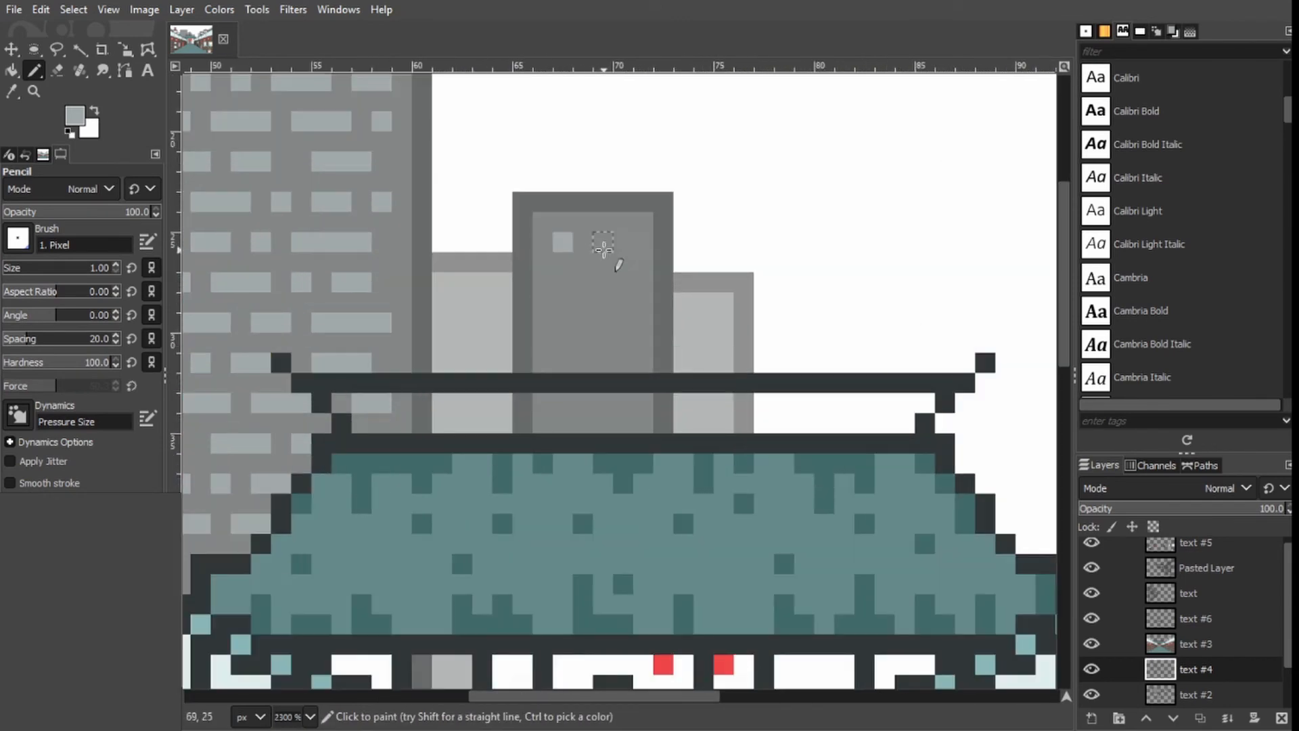
{"action": "left_click", "coordinate": [603, 244]}
{"action": "left_click", "coordinate": [643, 242]}
{"action": "left_click", "coordinate": [602, 322]}
{"action": "left_click", "coordinate": [643, 322]}
{"action": "left_click", "coordinate": [623, 362]}
{"action": "left_click", "coordinate": [583, 362]}
{"action": "left_click", "coordinate": [543, 363]}
{"action": "left_click", "coordinate": [563, 403]}
{"action": "left_click", "coordinate": [602, 403]}
{"action": "left_click", "coordinate": [643, 403]}
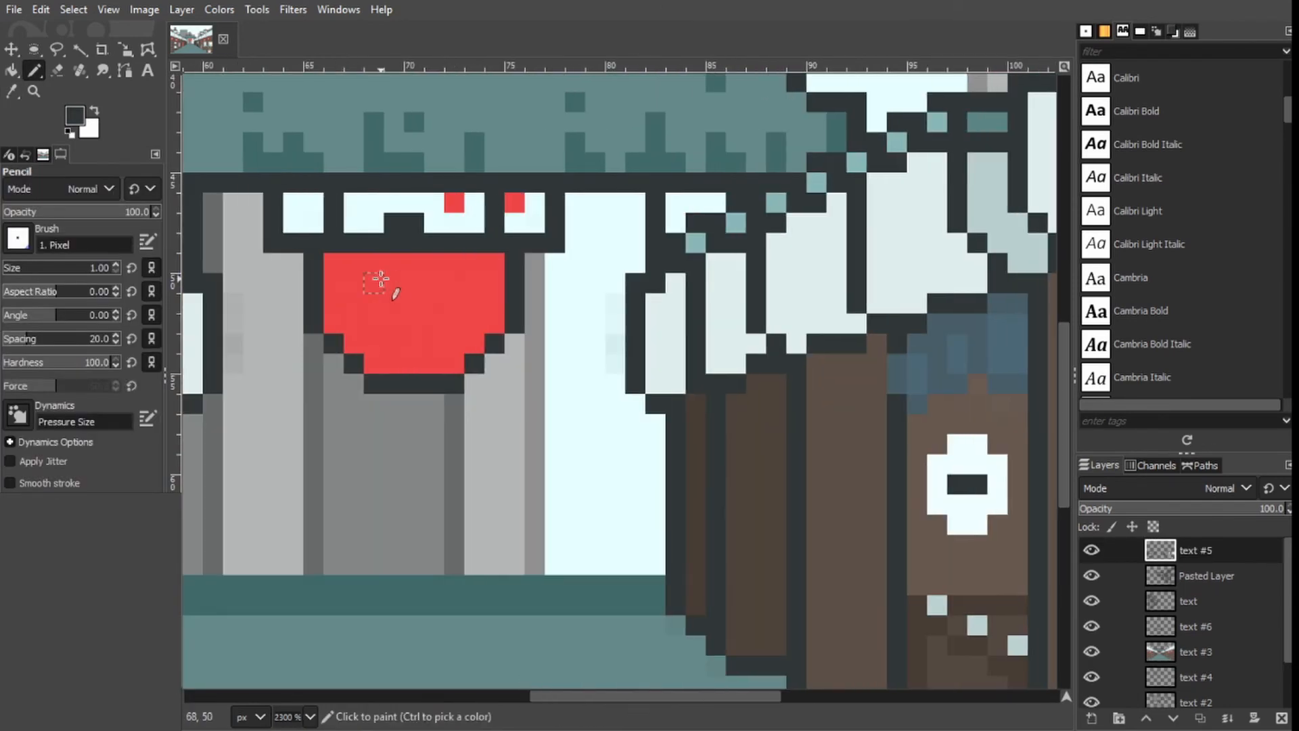
On layer text #5, draw a dark symbol in the middle of the red lantern hanging under the gate.
{"action": "left_click", "coordinate": [435, 324]}
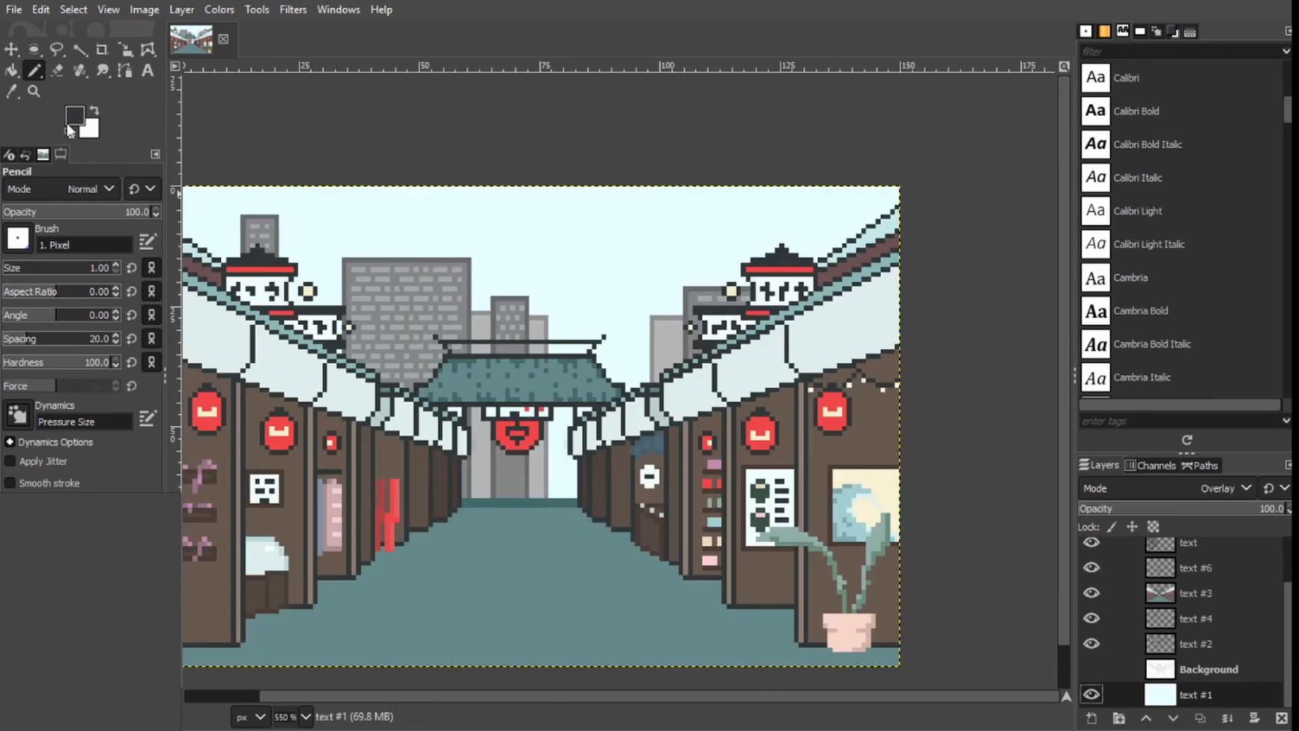
{"action": "scroll", "coordinate": [455, 122], "scroll_direction": "down", "scroll_amount": 1}
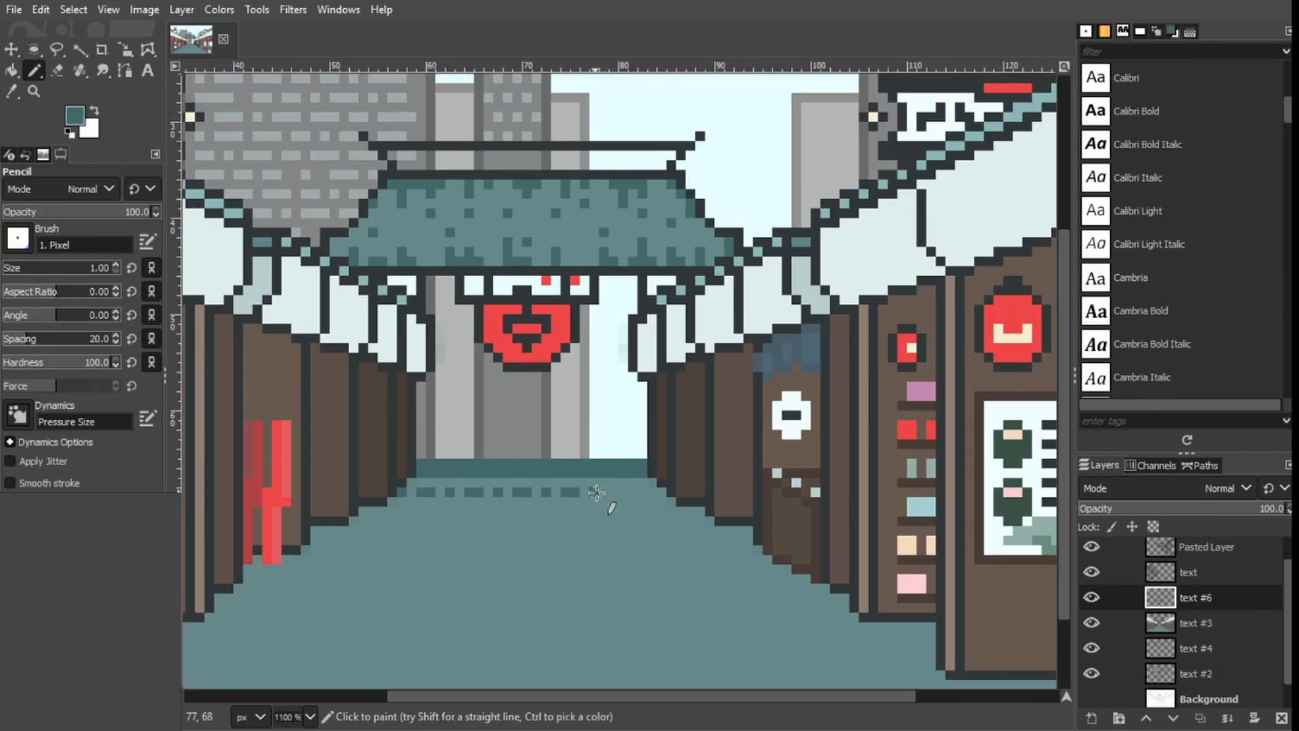
On layer text #6, paint the second row of dark teal paving dashes across the street and clean it up with the Eraser.
{"action": "left_click", "coordinate": [680, 512]}
{"action": "key", "text": "ctrl+z"}
{"action": "left_click", "coordinate": [681, 512]}
{"action": "left_click_drag", "start_coordinate": [661, 512], "coordinate": [651, 513]}
{"action": "left_click", "coordinate": [632, 512]}
{"action": "left_click_drag", "start_coordinate": [613, 512], "coordinate": [604, 513]}
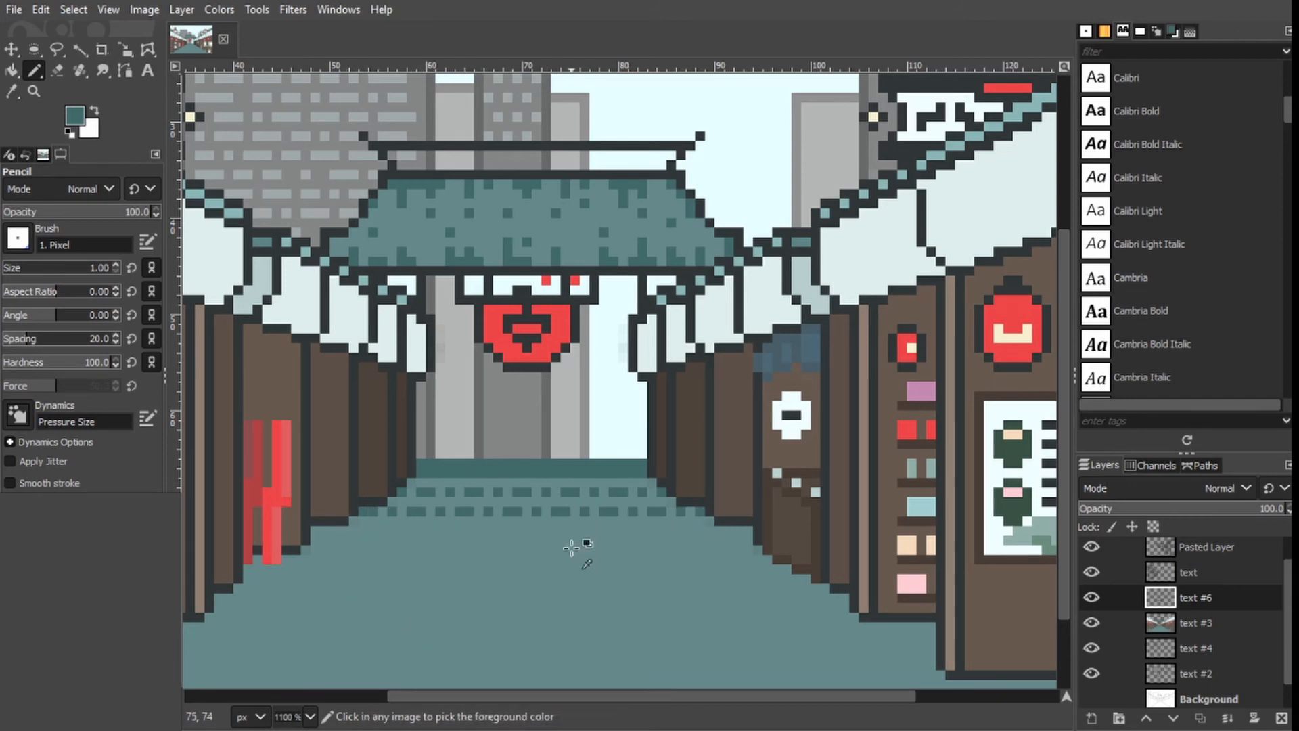
{"action": "key", "text": "shift+e"}
{"action": "left_click", "coordinate": [568, 513]}
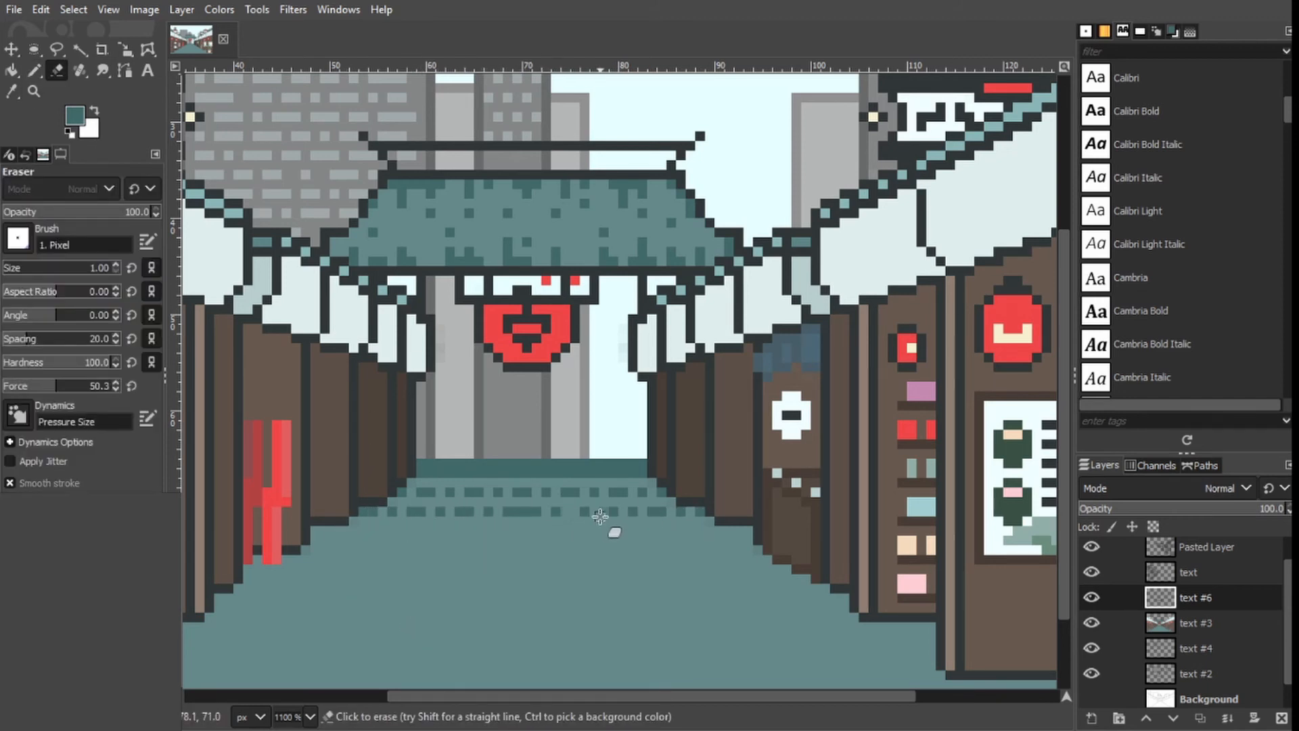
{"action": "key", "text": "n"}
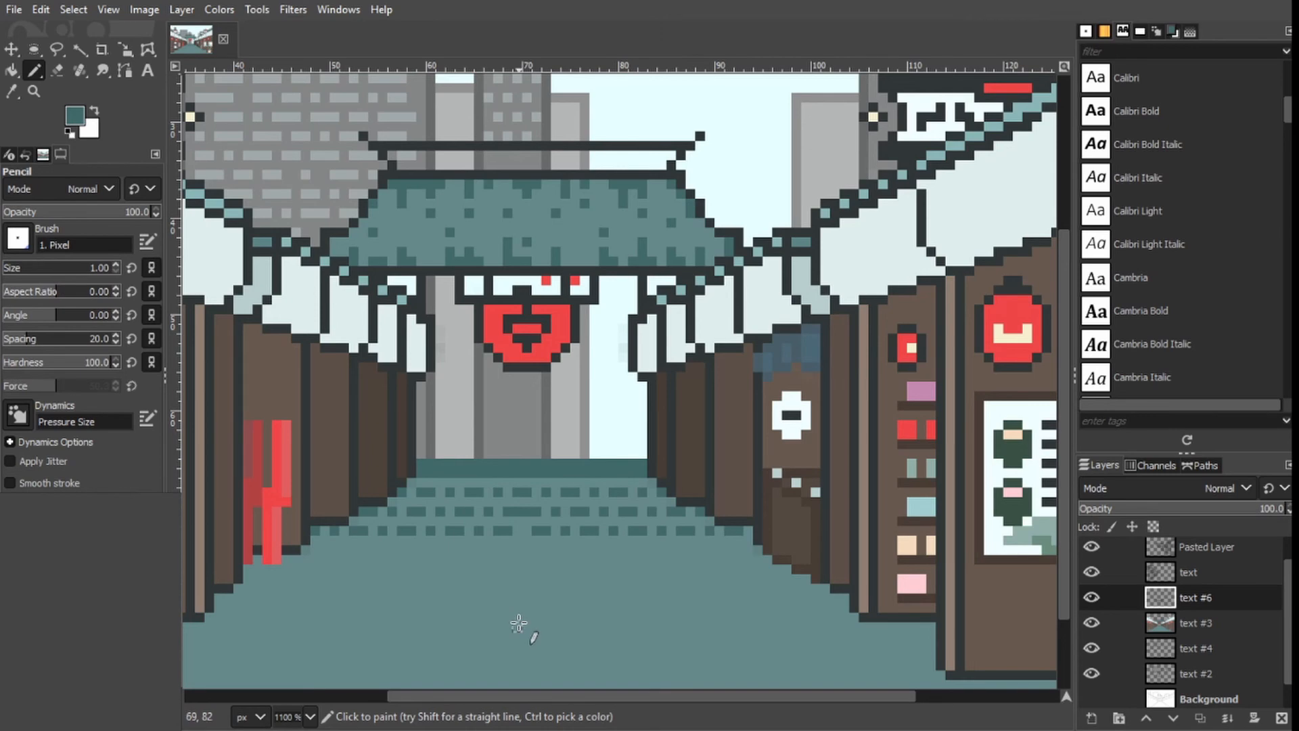
Paint dark teal dashes in the next-to-bottom paving row, working from the middle of the street to the left.
{"action": "scroll", "coordinate": [515, 608], "scroll_direction": "down", "scroll_amount": 3}
{"action": "scroll", "coordinate": [515, 596], "scroll_direction": "up", "scroll_amount": 3}
{"action": "scroll", "coordinate": [568, 561], "scroll_direction": "down", "scroll_amount": 3}
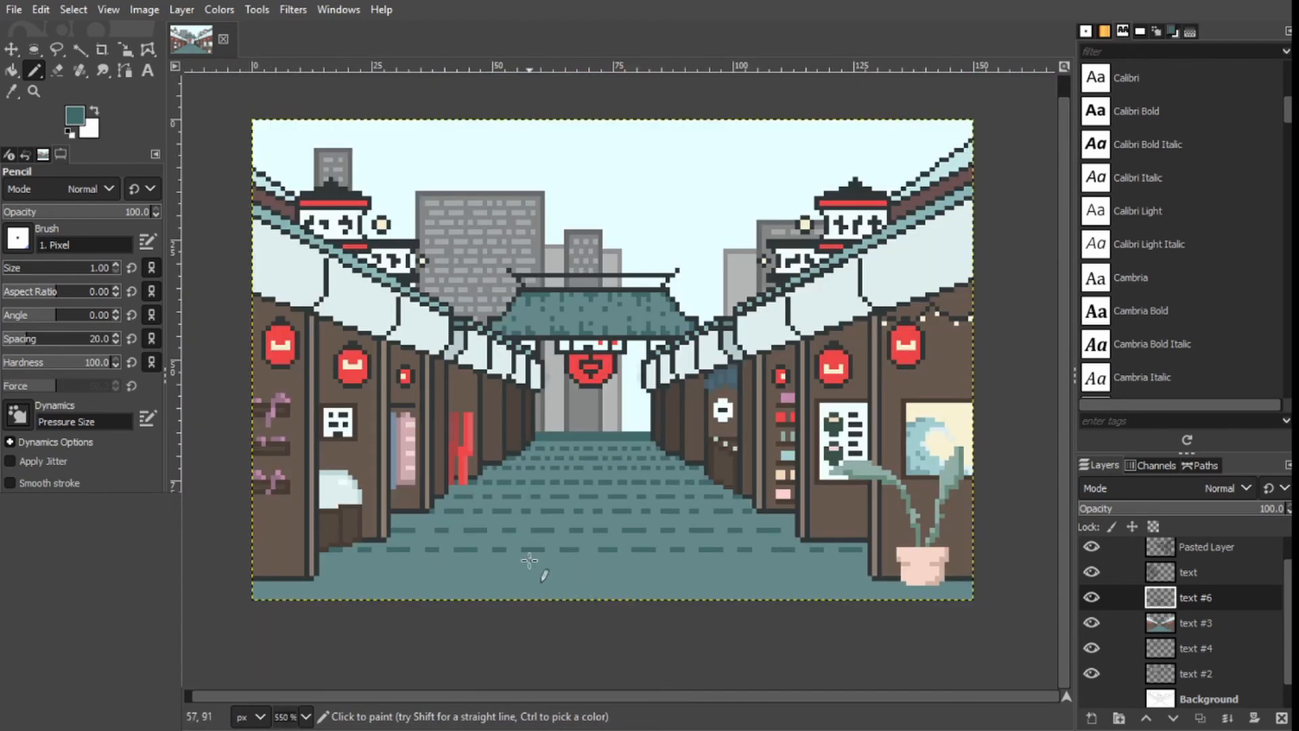
{"action": "scroll", "coordinate": [541, 568], "scroll_direction": "up", "scroll_amount": 3}
{"action": "left_click", "coordinate": [531, 593]}
{"action": "left_click", "coordinate": [498, 593], "text": "shift"}
{"action": "left_click", "coordinate": [429, 594]}
{"action": "left_click", "coordinate": [372, 594], "text": "shift"}
{"action": "left_click", "coordinate": [313, 594]}
{"action": "left_click", "coordinate": [276, 594], "text": "shift"}
{"action": "left_click_drag", "start_coordinate": [422, 596], "coordinate": [552, 596]}
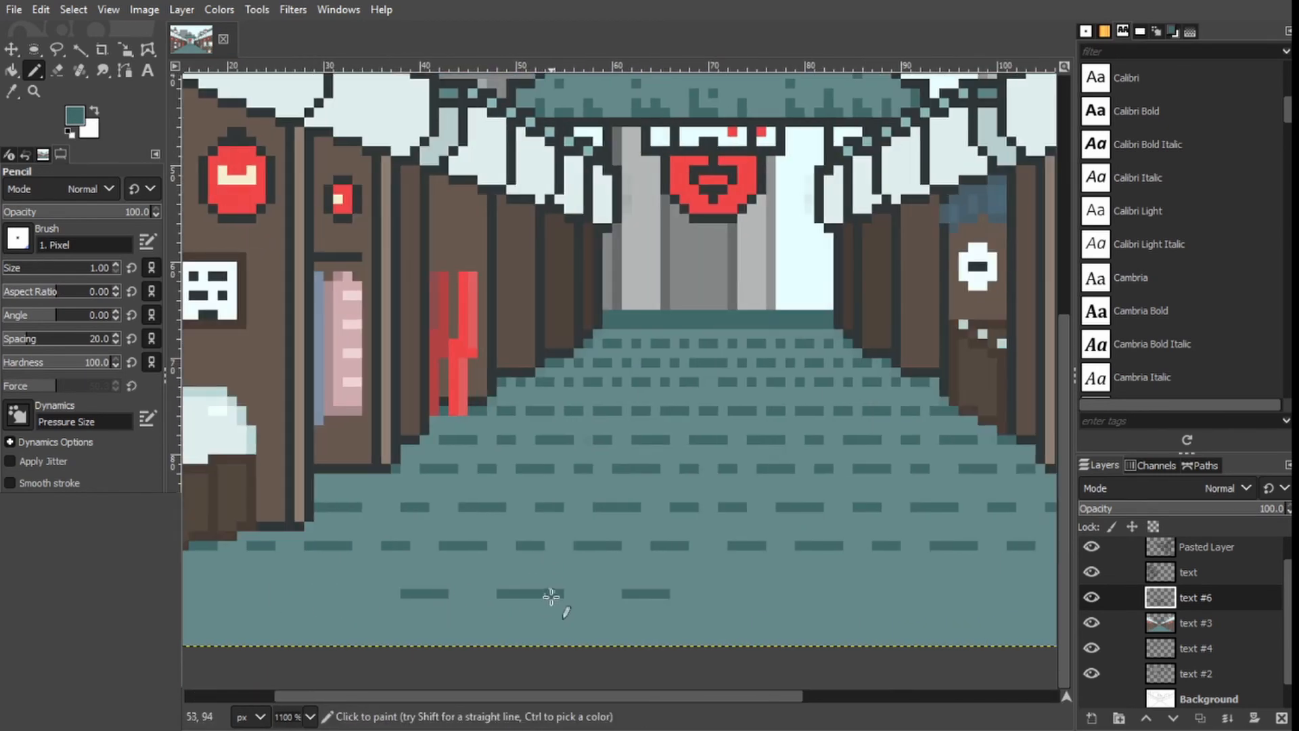
Extend the next-to-bottom paving row with dark teal dashes up to the left stall's corner.
{"action": "left_click", "coordinate": [358, 594]}
{"action": "left_click", "coordinate": [298, 595], "text": "shift"}
{"action": "left_click", "coordinate": [252, 594]}
{"action": "left_click", "coordinate": [205, 594], "text": "shift"}
{"action": "left_click_drag", "start_coordinate": [205, 595], "coordinate": [353, 596]}
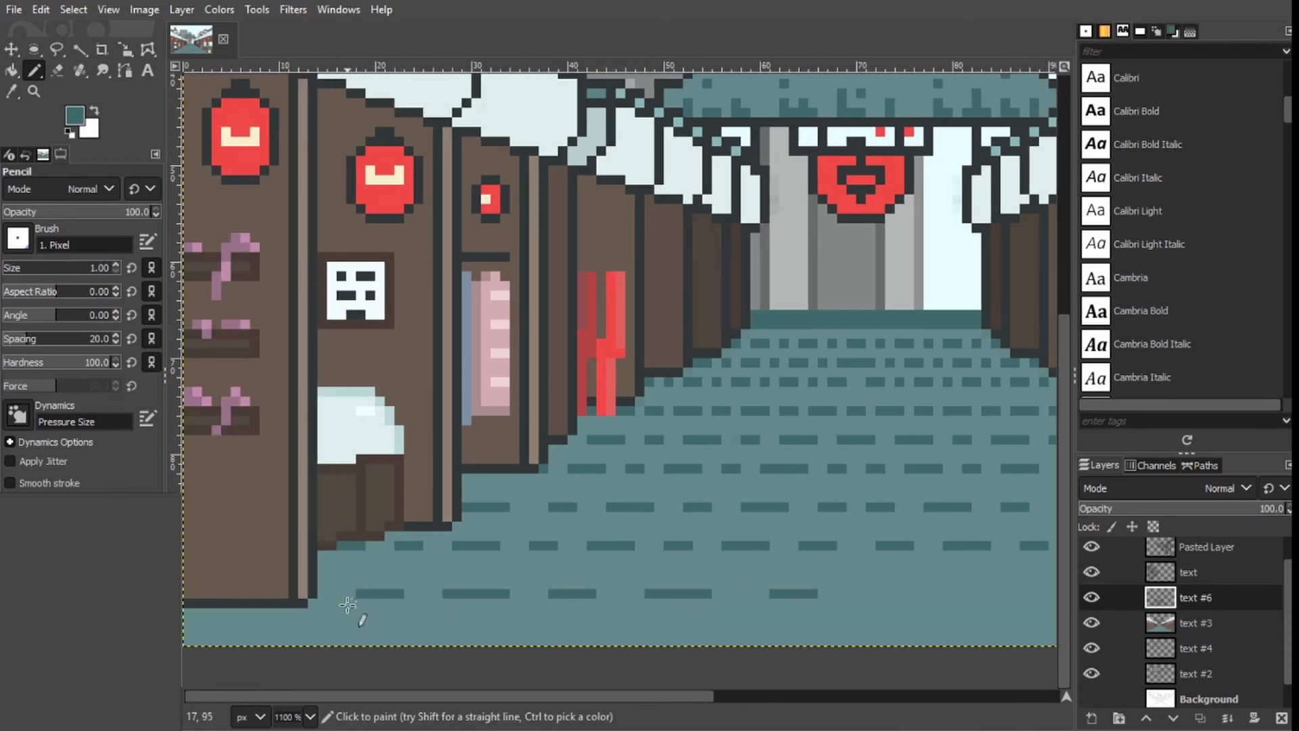
Paint dark teal dashes across the right half of the next-to-bottom paving row.
{"action": "left_click_drag", "start_coordinate": [806, 595], "coordinate": [444, 594]}
{"action": "left_click", "coordinate": [526, 593]}
{"action": "left_click", "coordinate": [565, 594], "text": "shift"}
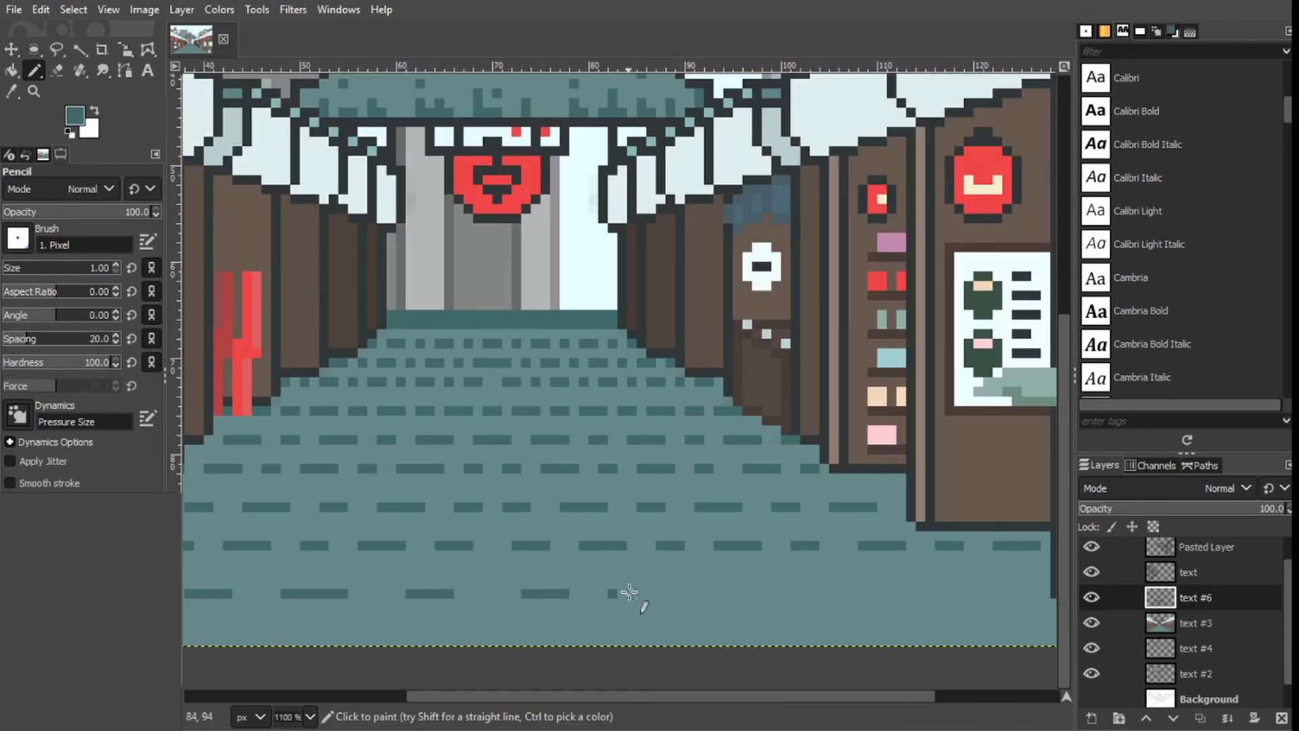
{"action": "left_click_drag", "start_coordinate": [630, 593], "coordinate": [748, 593]}
{"action": "mouse_move", "coordinate": [750, 593]}
{"action": "left_mouse_down"}
{"action": "mouse_move", "coordinate": [675, 593]}
{"action": "mouse_move", "coordinate": [780, 594]}
{"action": "left_mouse_up"}
{"action": "left_click_drag", "start_coordinate": [826, 593], "coordinate": [871, 594]}
{"action": "left_click_drag", "start_coordinate": [910, 593], "coordinate": [960, 593]}
Paint dark teal paving dashes along the canvas's bottom edge in the middle of the street.
{"action": "scroll", "coordinate": [966, 600], "scroll_direction": "left", "scroll_amount": 3}
{"action": "left_click_drag", "start_coordinate": [672, 639], "coordinate": [611, 639]}
{"action": "left_click_drag", "start_coordinate": [805, 640], "coordinate": [723, 640]}
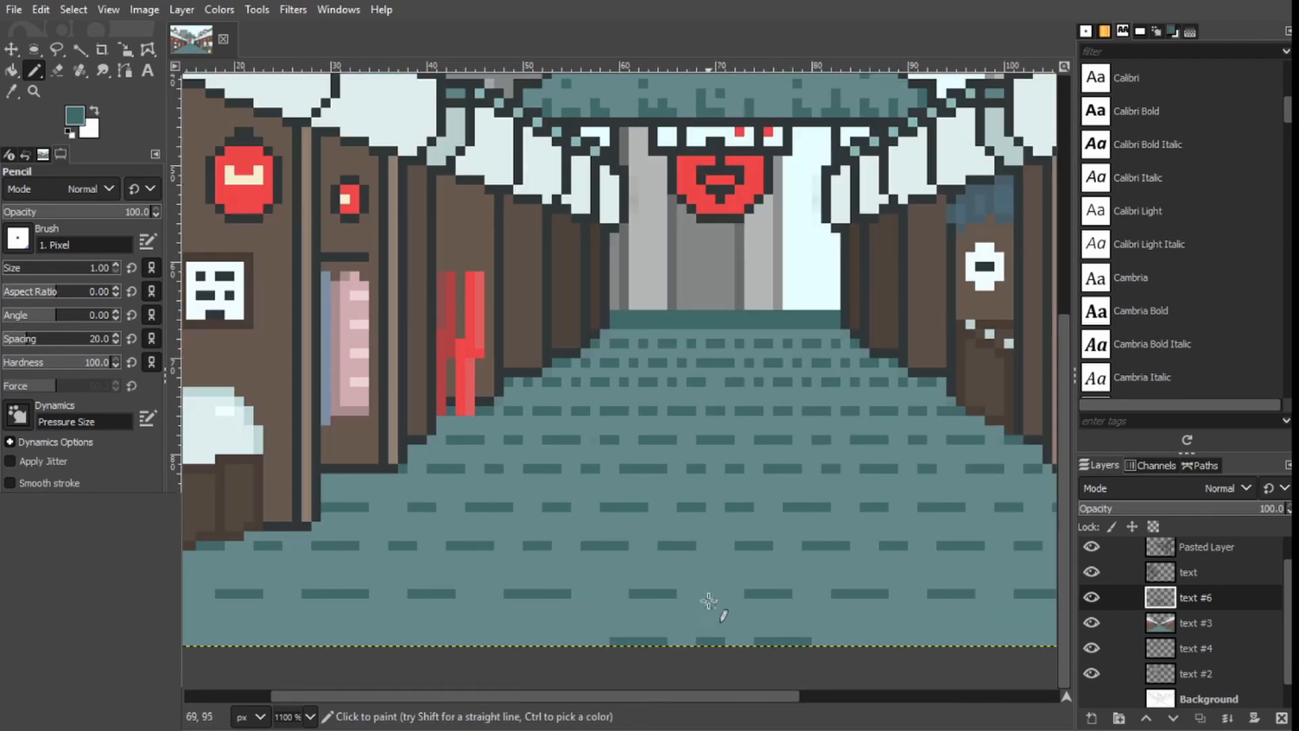
Erase the left-hand dashes of the next-to-bottom paving row with one straight eraser stroke.
{"action": "scroll", "coordinate": [709, 601], "scroll_direction": "down", "scroll_amount": 5}
{"action": "scroll", "coordinate": [488, 648], "scroll_direction": "up", "scroll_amount": 6}
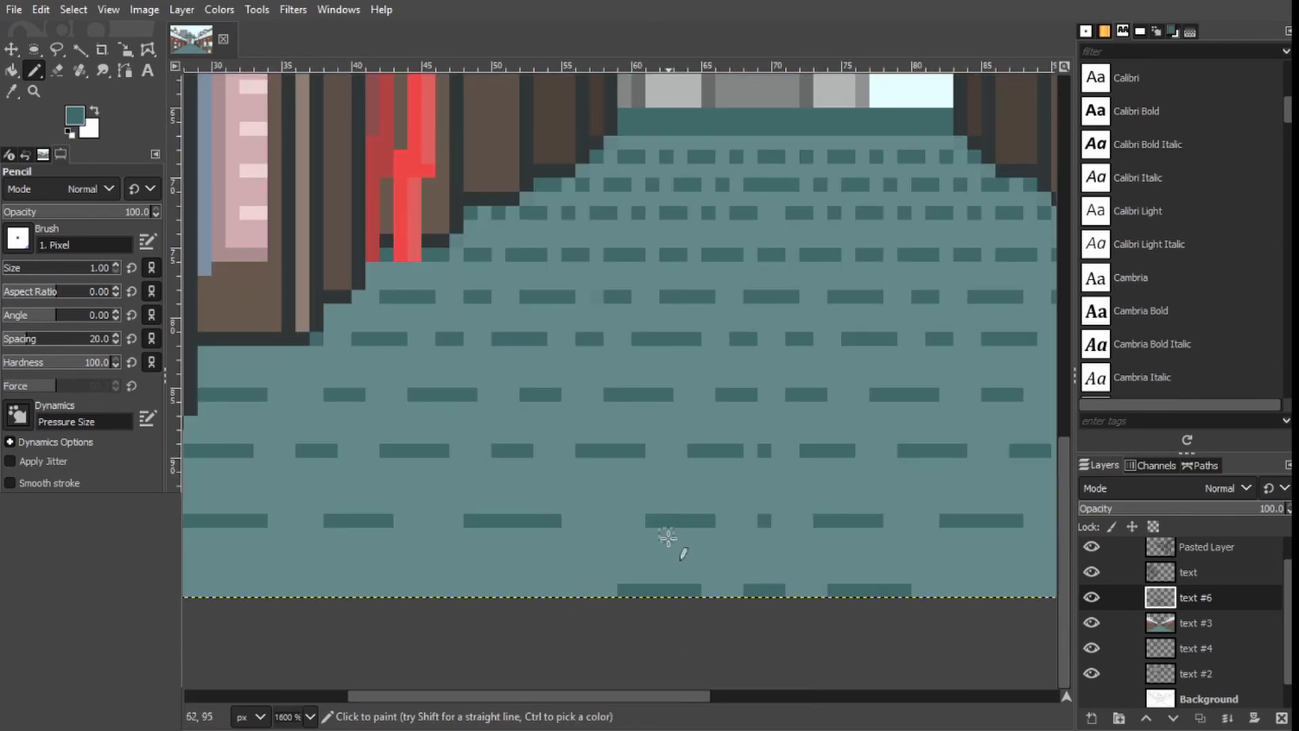
{"action": "left_click_drag", "start_coordinate": [554, 696], "coordinate": [410, 696]}
{"action": "key", "text": "shift+e"}
{"action": "left_click", "coordinate": [359, 520]}
{"action": "left_click", "coordinate": [933, 522], "text": "shift"}
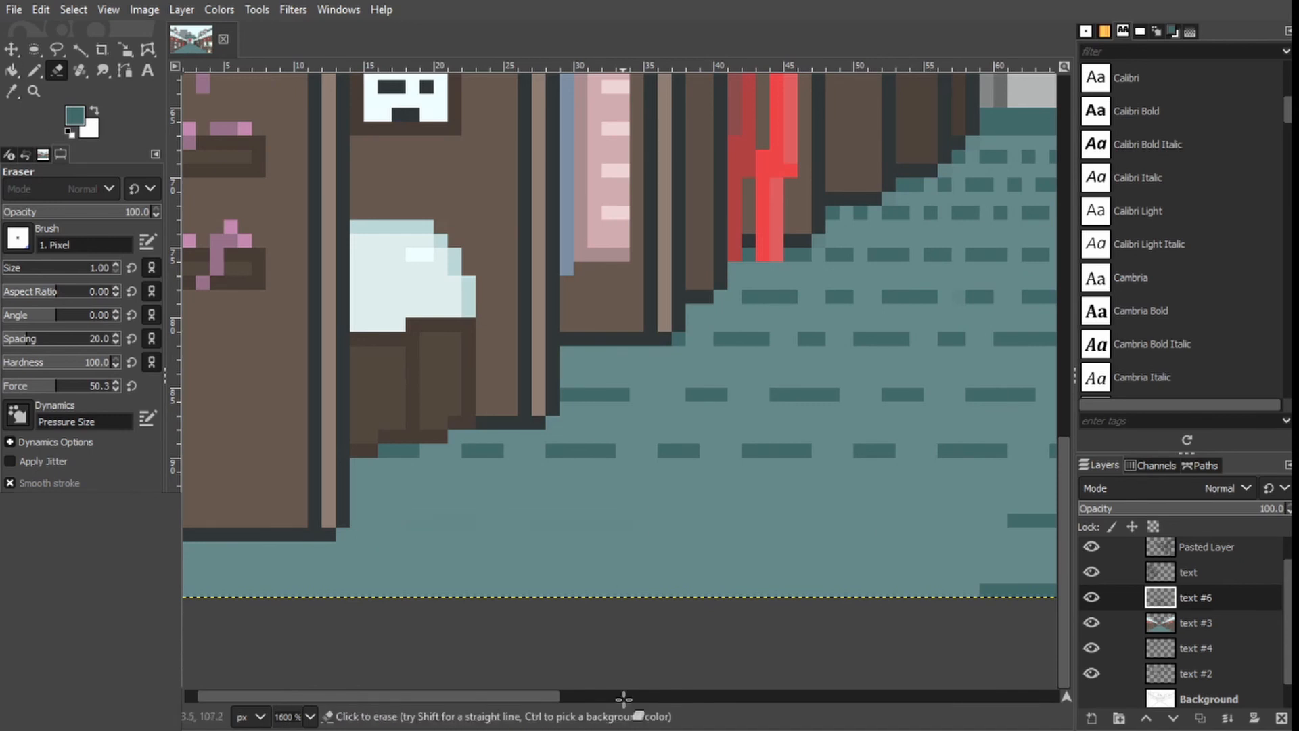
Repaint the left half of the next-to-bottom paving row with evenly spaced dark teal dashes five to six pixels long.
{"action": "left_click_drag", "start_coordinate": [514, 696], "coordinate": [631, 696]}
{"action": "key", "text": "n"}
{"action": "left_click", "coordinate": [651, 521]}
{"action": "left_click", "coordinate": [582, 521], "text": "shift"}
{"action": "left_click", "coordinate": [512, 521]}
{"action": "left_click", "coordinate": [456, 521], "text": "shift"}
{"action": "left_click_drag", "start_coordinate": [449, 696], "coordinate": [420, 696]}
{"action": "left_click", "coordinate": [455, 521]}
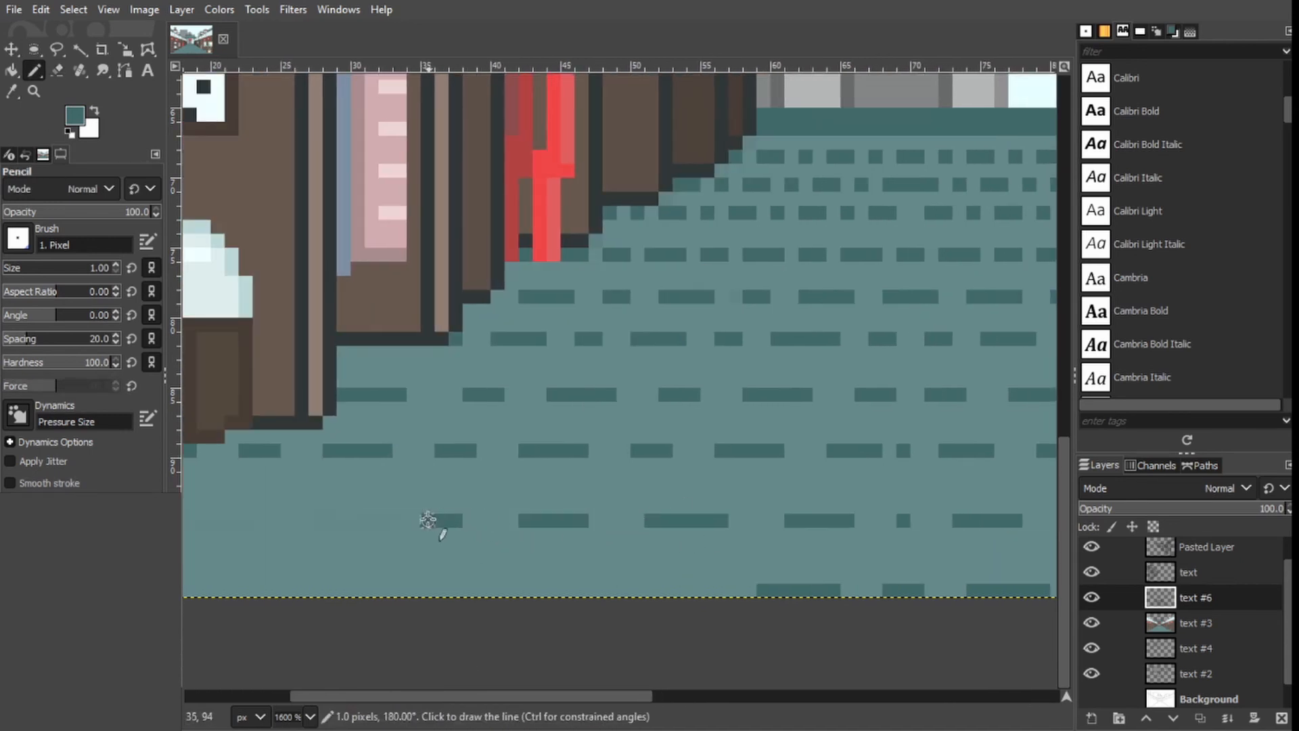
{"action": "left_click", "coordinate": [386, 521], "text": "shift"}
{"action": "left_click_drag", "start_coordinate": [316, 521], "coordinate": [259, 521]}
{"action": "left_click_drag", "start_coordinate": [353, 697], "coordinate": [248, 697]}
{"action": "left_click_drag", "start_coordinate": [442, 521], "coordinate": [389, 521]}
Continue the bottom-edge paving row with dark teal dashes from the middle to the street's left side.
{"action": "left_click_drag", "start_coordinate": [395, 695], "coordinate": [512, 695]}
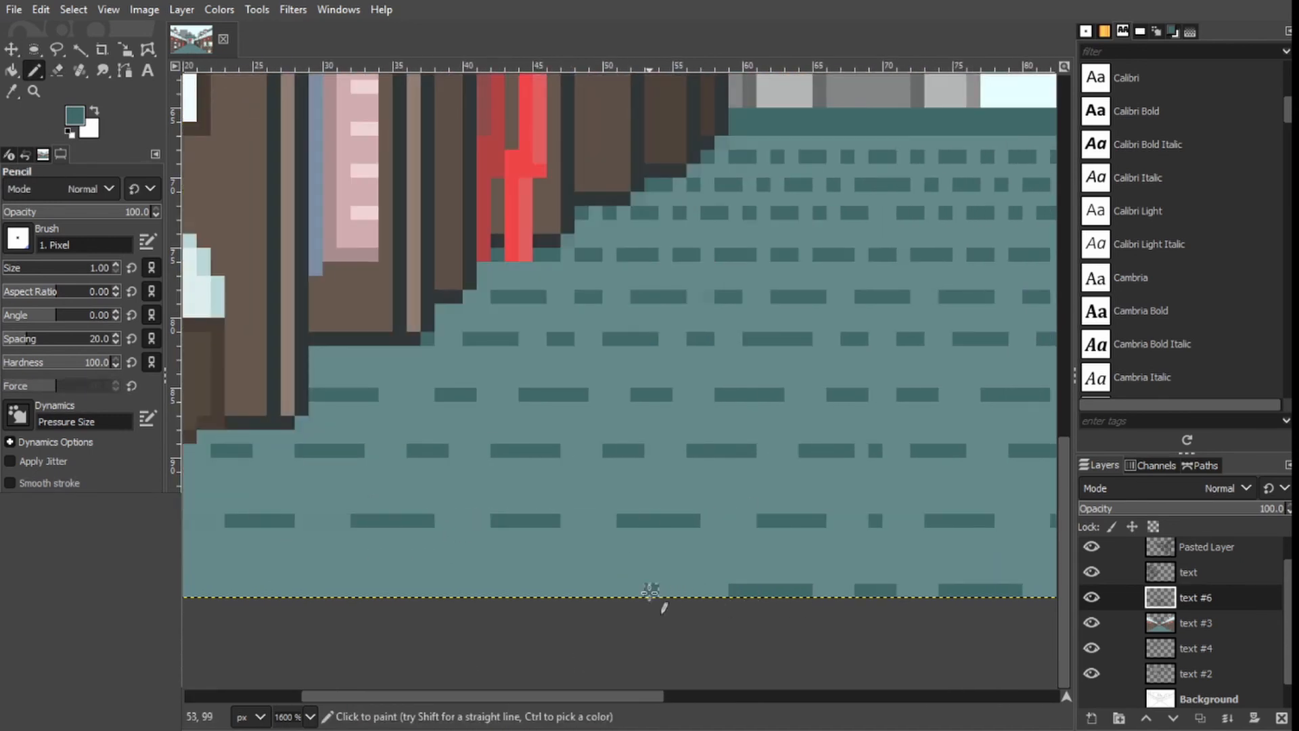
{"action": "left_click_drag", "start_coordinate": [651, 590], "coordinate": [582, 591]}
{"action": "left_click", "coordinate": [526, 591]}
{"action": "left_click", "coordinate": [457, 591], "text": "shift"}
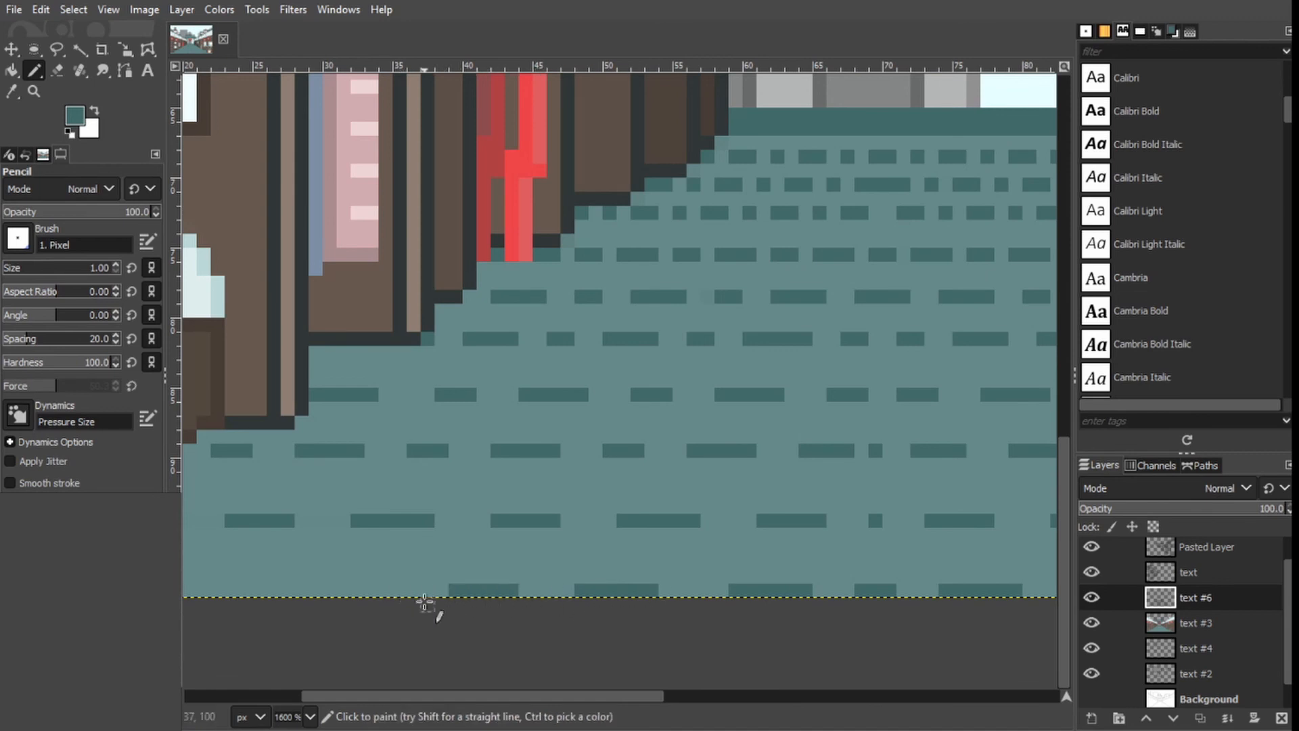
{"action": "left_click", "coordinate": [374, 590]}
{"action": "left_click", "coordinate": [317, 591], "text": "shift"}
{"action": "scroll", "coordinate": [317, 590], "scroll_direction": "left", "scroll_amount": 5}
{"action": "left_click", "coordinate": [527, 591]}
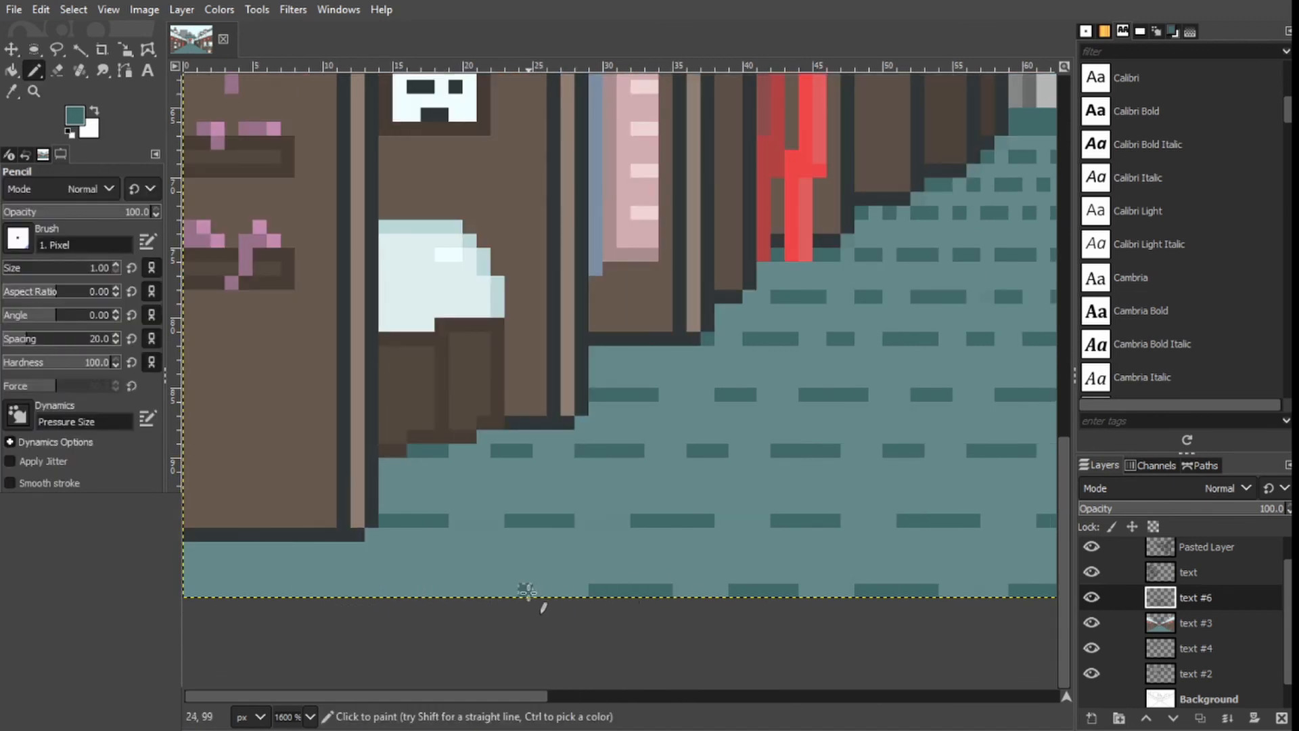
{"action": "left_click", "coordinate": [457, 591], "text": "shift"}
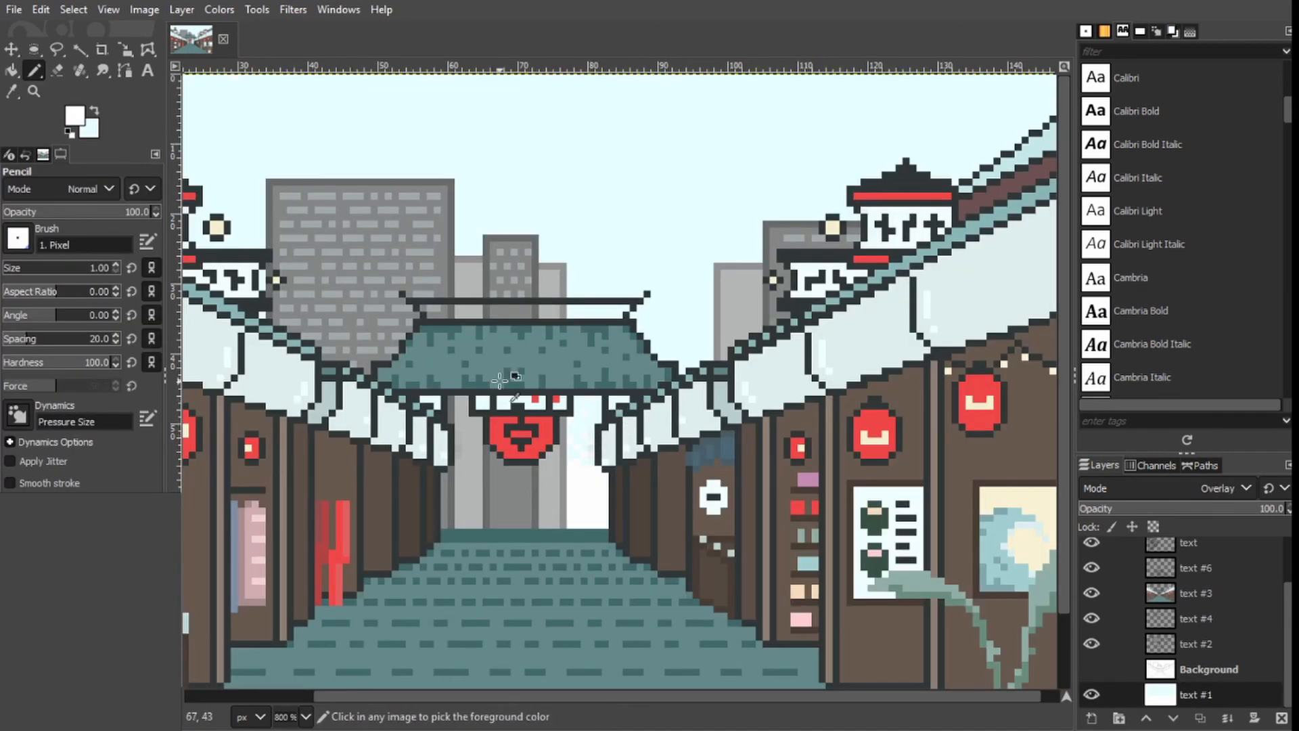
On layer text #1, draw a flat-based cloud outline in the sky above the gate and fill it with white.
{"action": "scroll", "coordinate": [588, 443], "scroll_direction": "down", "scroll_amount": 2}
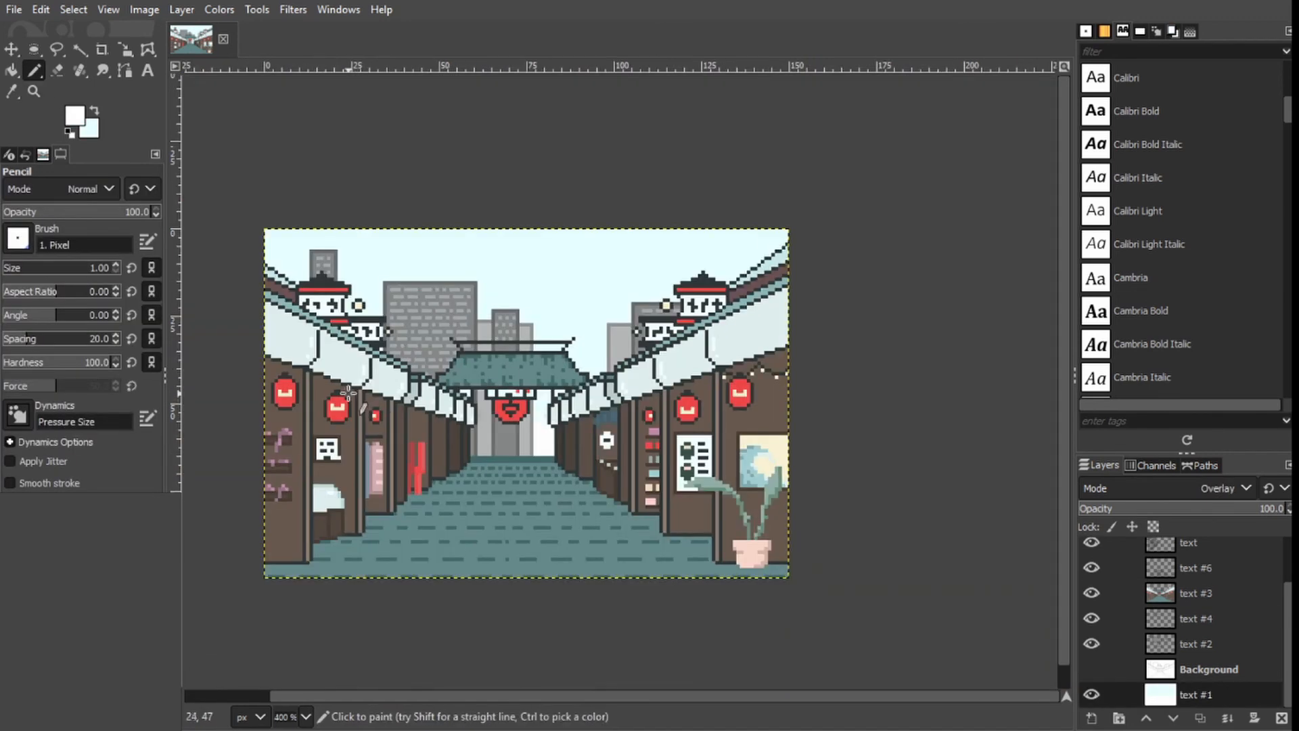
{"action": "scroll", "coordinate": [588, 245], "scroll_direction": "up", "scroll_amount": 3}
{"action": "left_click_drag", "start_coordinate": [489, 310], "coordinate": [575, 310]}
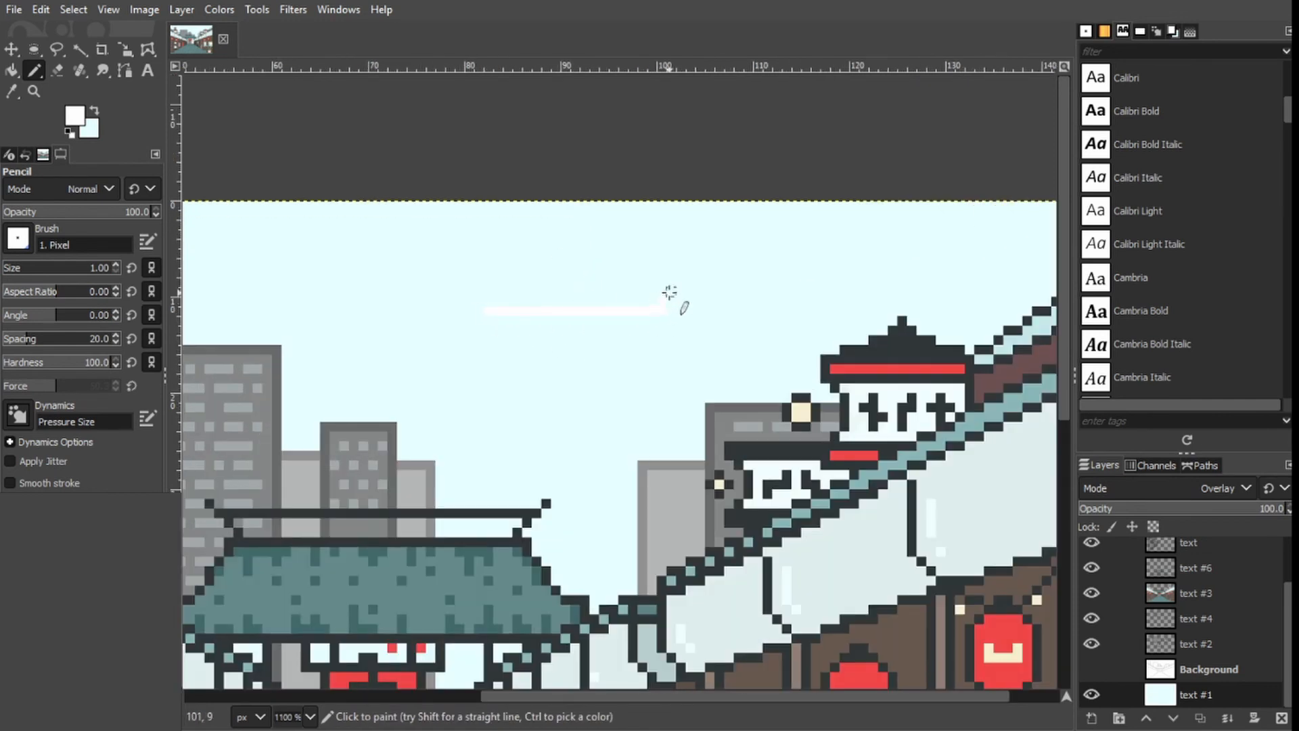
{"action": "left_click_drag", "start_coordinate": [670, 291], "coordinate": [487, 309]}
{"action": "key", "text": "ctrl+z"}
{"action": "mouse_move", "coordinate": [594, 279]}
{"action": "left_mouse_down"}
{"action": "mouse_move", "coordinate": [617, 292]}
{"action": "mouse_move", "coordinate": [566, 275]}
{"action": "mouse_move", "coordinate": [481, 284]}
{"action": "left_mouse_up"}
{"action": "left_click", "coordinate": [11, 71]}
{"action": "left_click", "coordinate": [524, 288]}
{"action": "left_click_drag", "start_coordinate": [499, 372], "coordinate": [528, 382]}
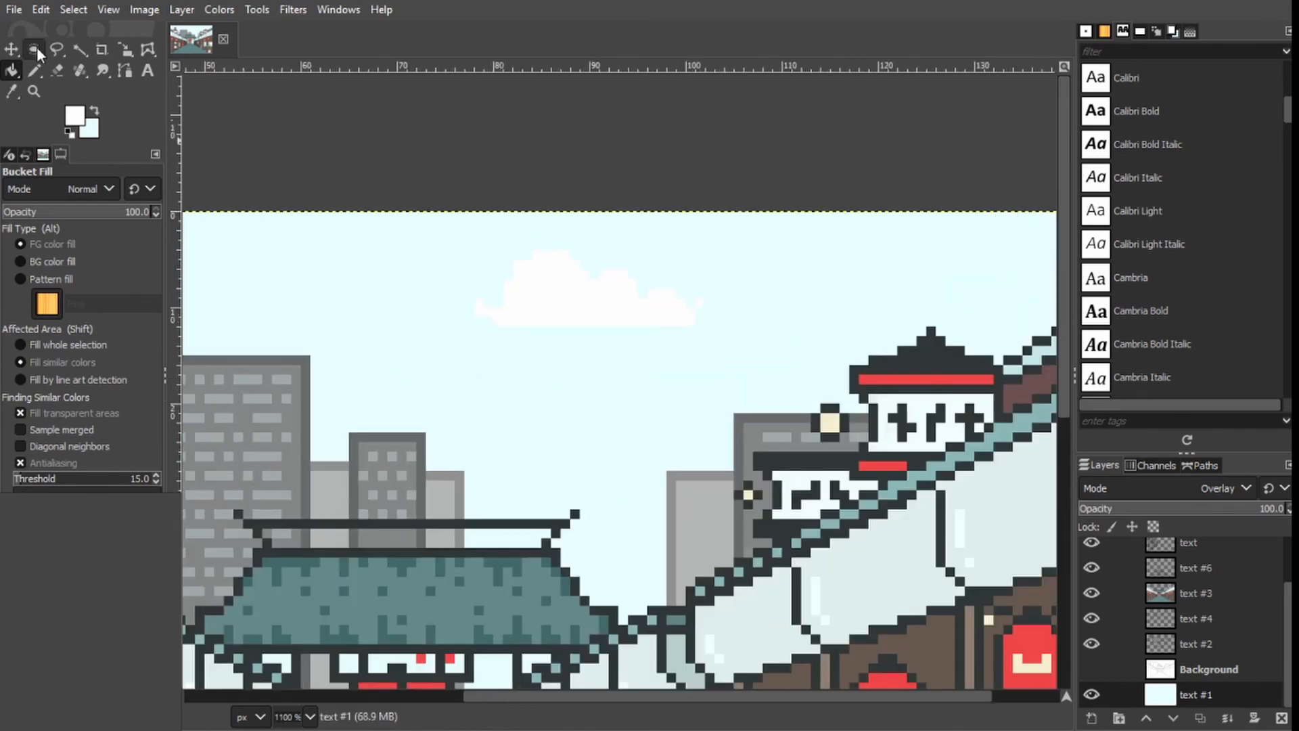
Draw a small white cloud emerging from behind the left edge of the large grey building.
{"action": "left_click", "coordinate": [34, 71]}
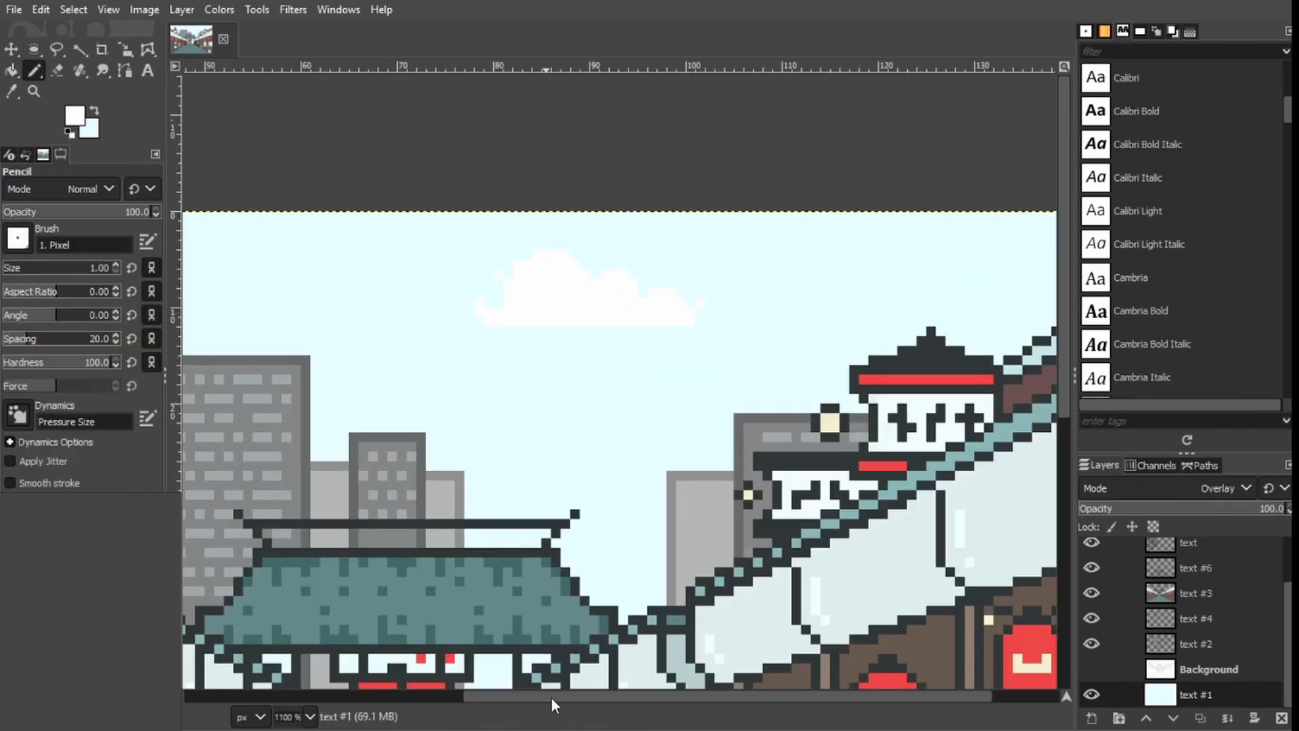
{"action": "left_click_drag", "start_coordinate": [553, 703], "coordinate": [271, 704]}
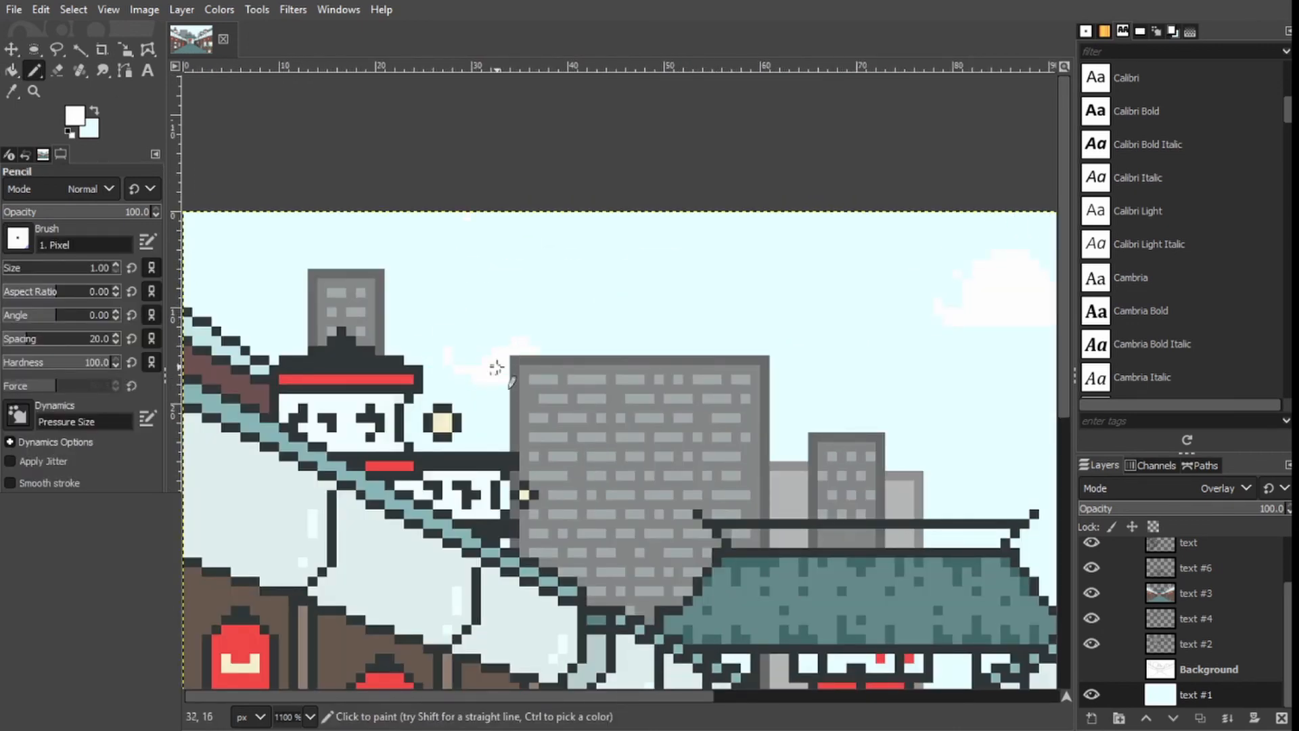
{"action": "scroll", "coordinate": [448, 325], "scroll_direction": "up", "scroll_amount": 1}
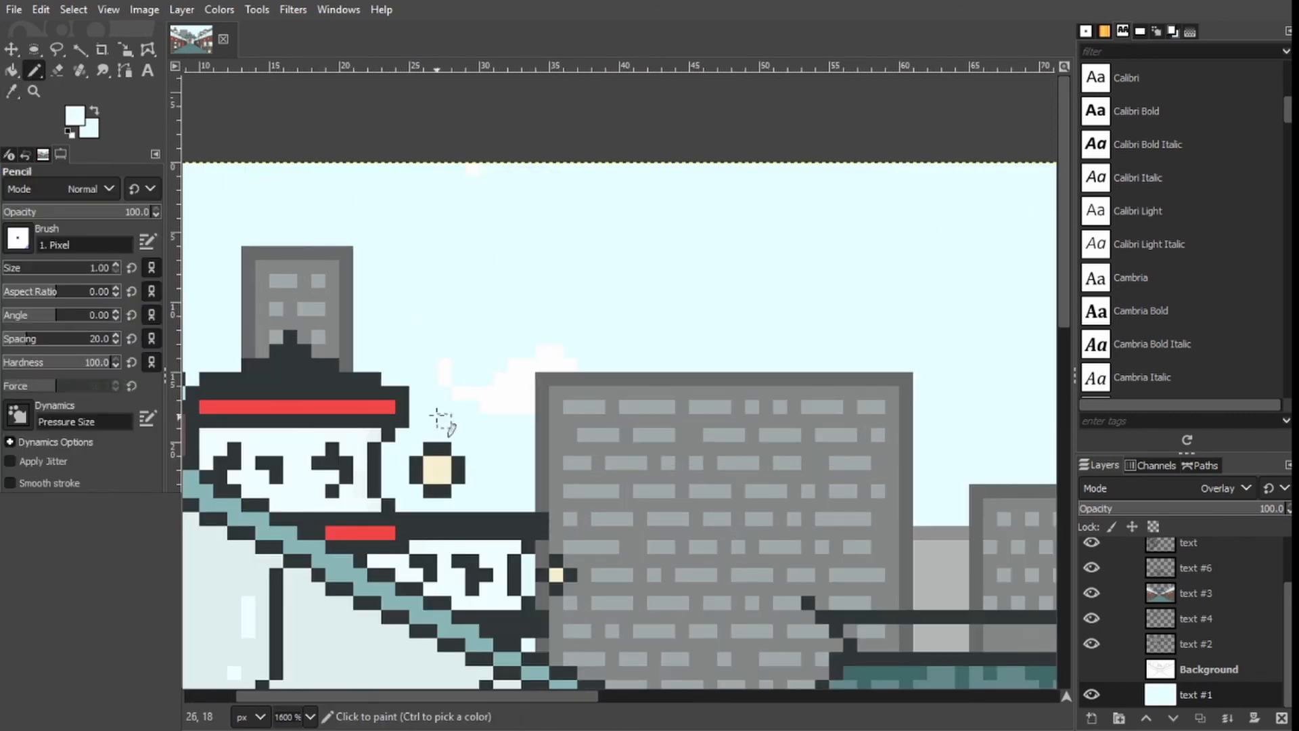
{"action": "scroll", "coordinate": [504, 535], "scroll_direction": "down", "scroll_amount": 3}
{"action": "scroll", "coordinate": [514, 500], "scroll_direction": "up", "scroll_amount": 2}
Pick the cloud white and draw a cloud just above the far-left roof corner.
{"action": "left_click", "coordinate": [12, 91]}
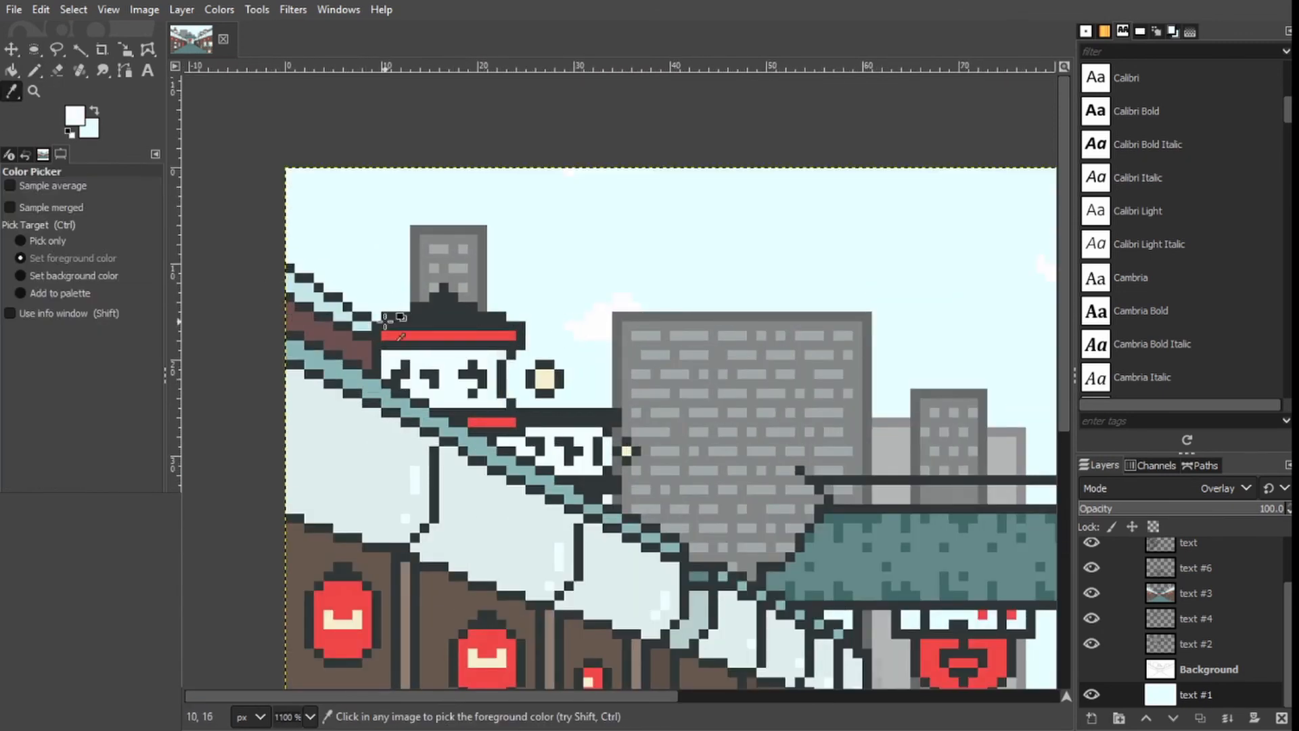
{"action": "key", "text": "n"}
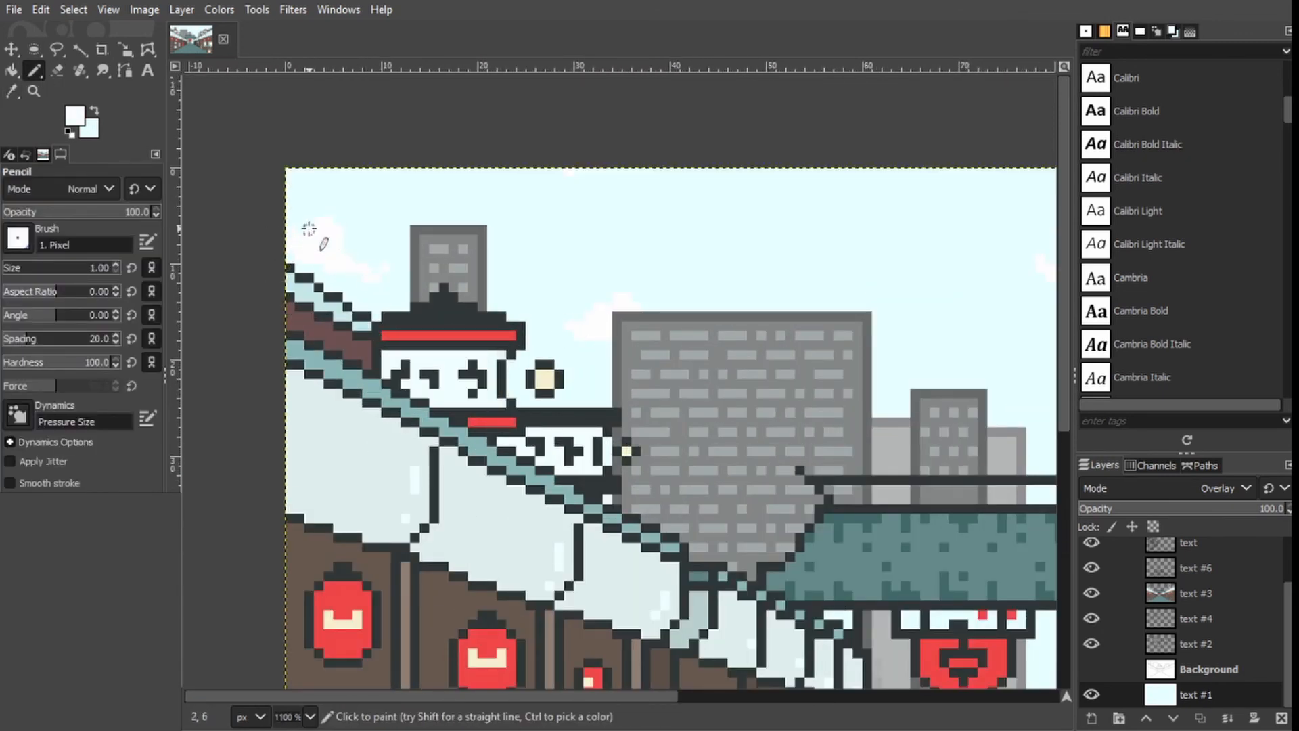
{"action": "scroll", "coordinate": [309, 229], "scroll_direction": "down", "scroll_amount": 3}
Draw white clouds above the right roof corner and behind the pale grey building right of the gate.
{"action": "scroll", "coordinate": [584, 216], "scroll_direction": "up", "scroll_amount": 2}
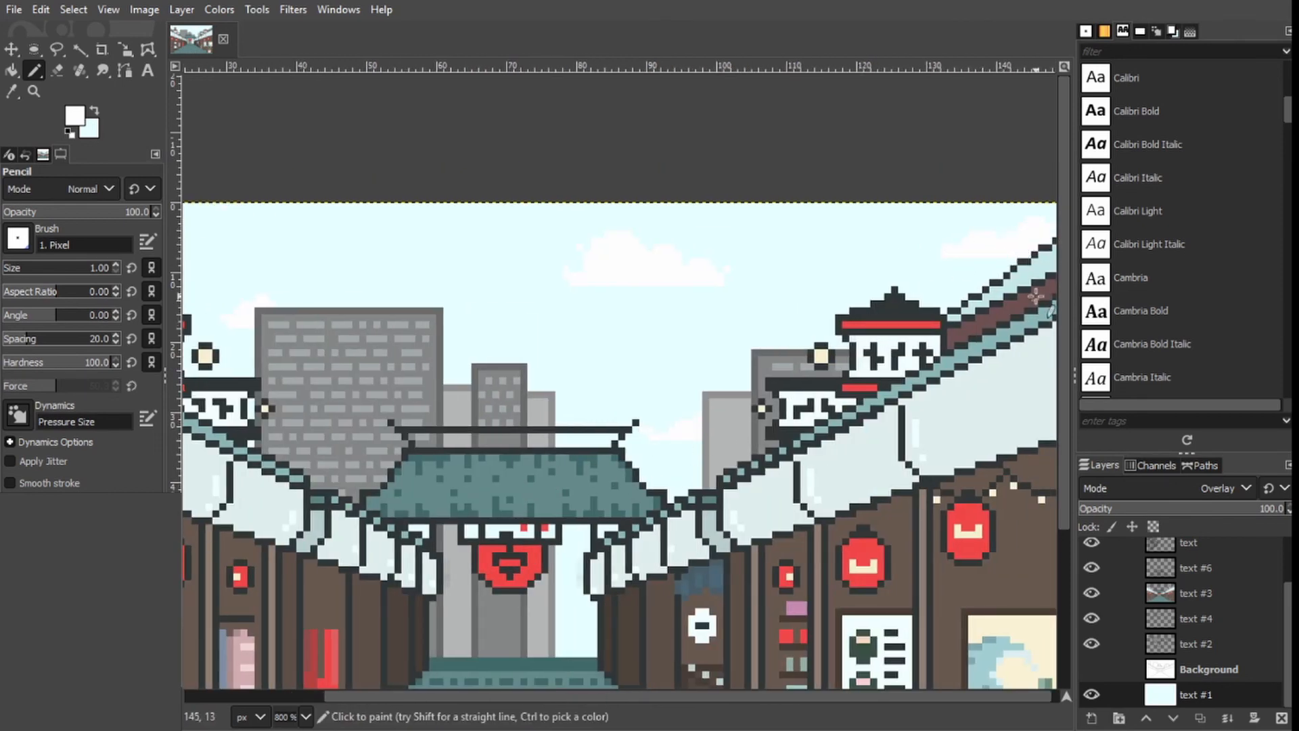
{"action": "scroll", "coordinate": [405, 372], "scroll_direction": "left", "scroll_amount": 2}
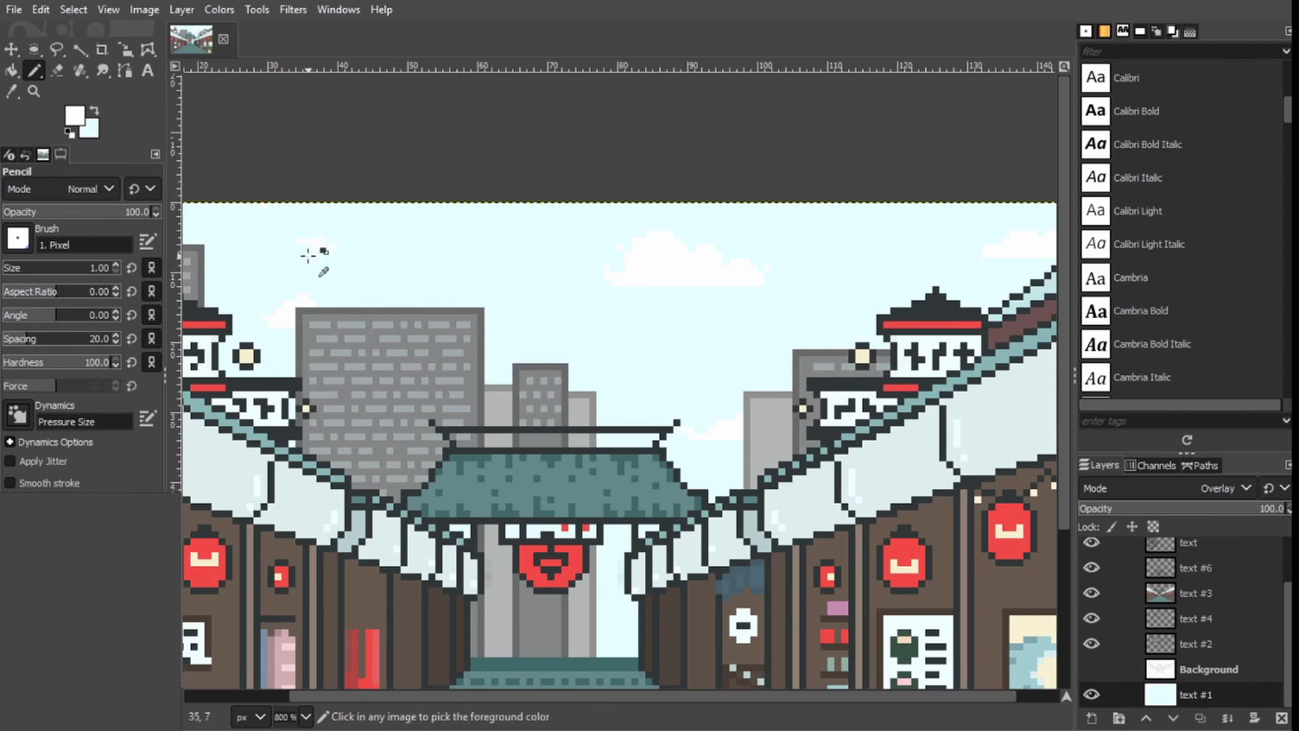